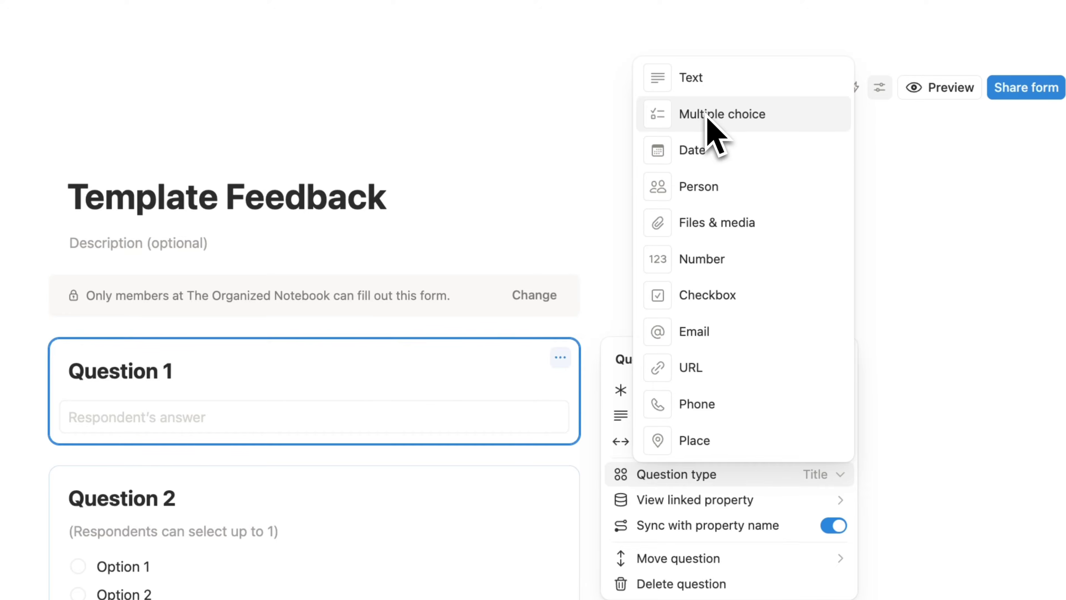
pyautogui.press('Escape')
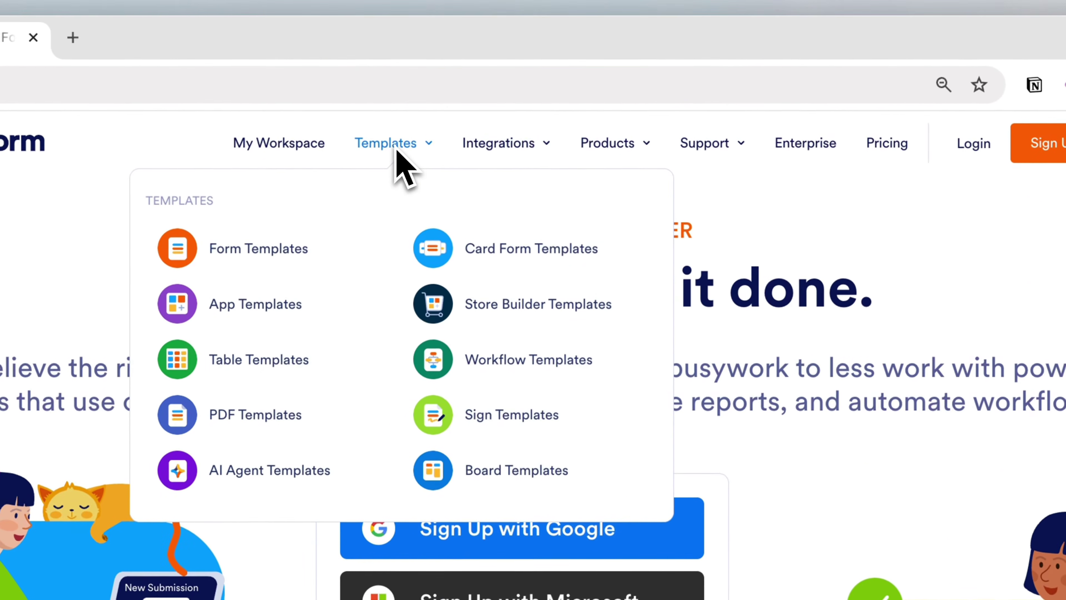
pyautogui.moveTo(496, 100)
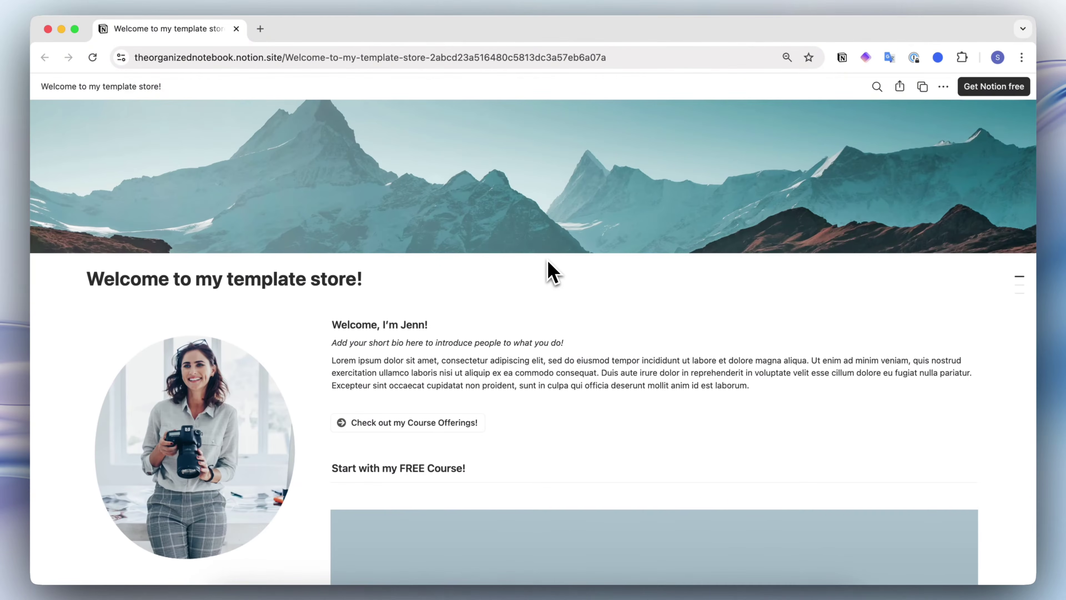
# - Start the embedded form on the template store page and view the support agent's Voice, Forms and History sections
pyautogui.scroll(-10, 549, 273)
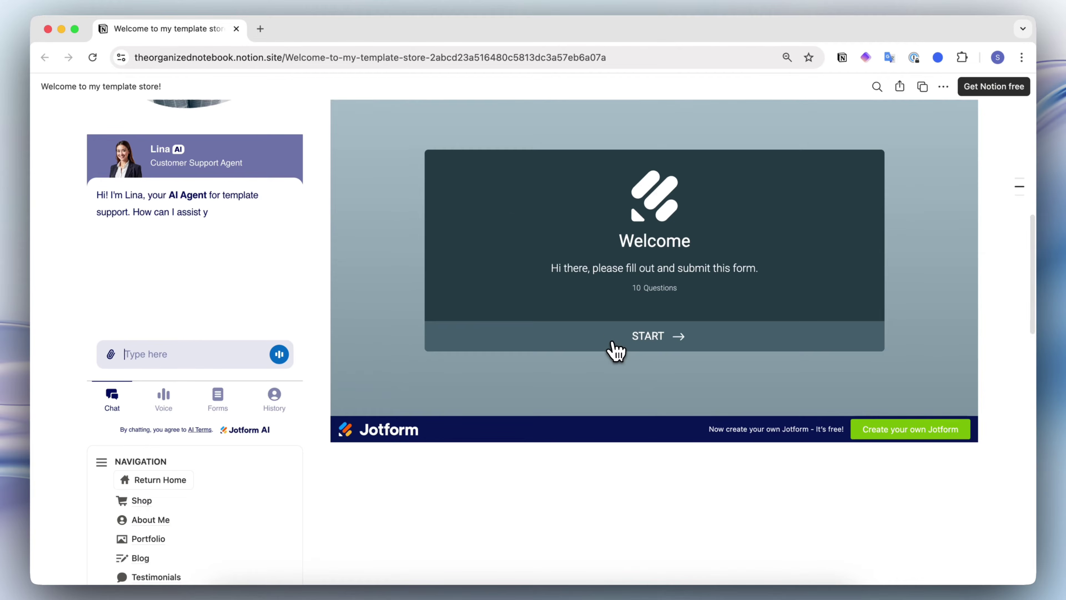
pyautogui.click(614, 347)
pyautogui.click(609, 300)
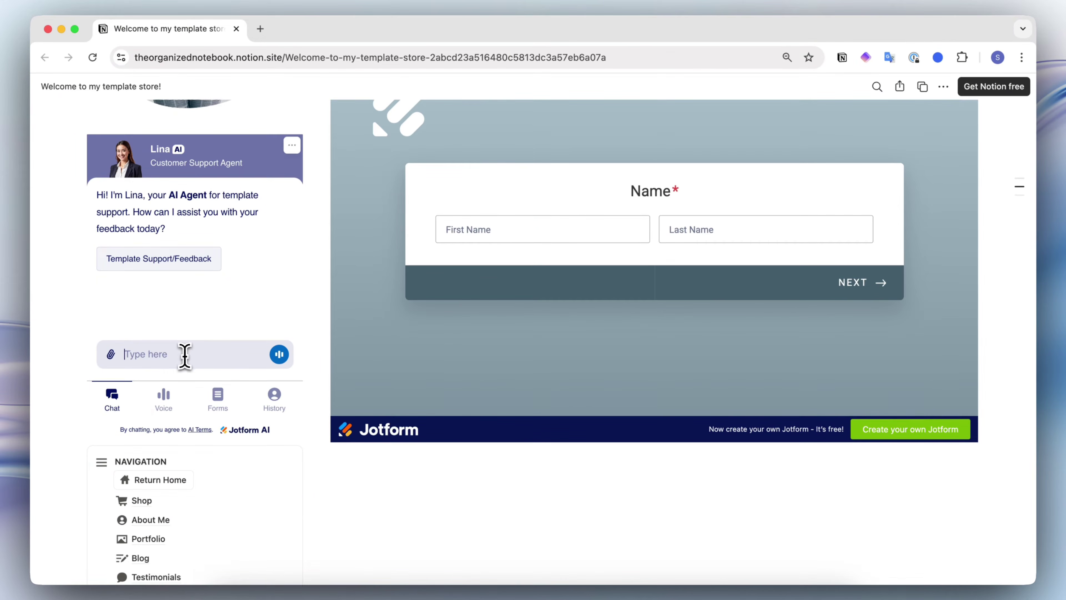
pyautogui.click(165, 399)
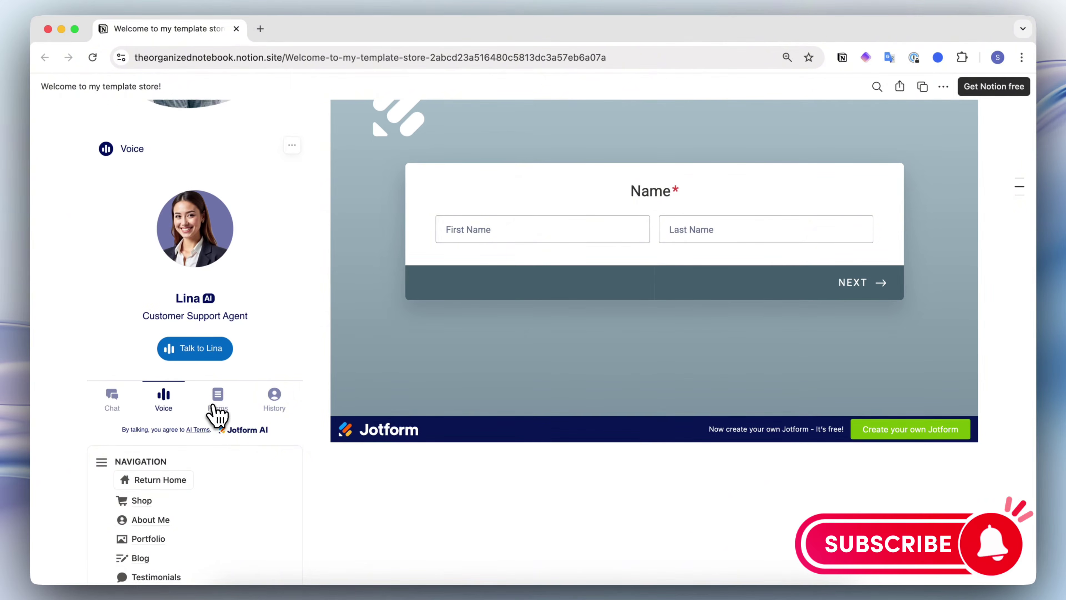
pyautogui.click(216, 405)
pyautogui.click(271, 403)
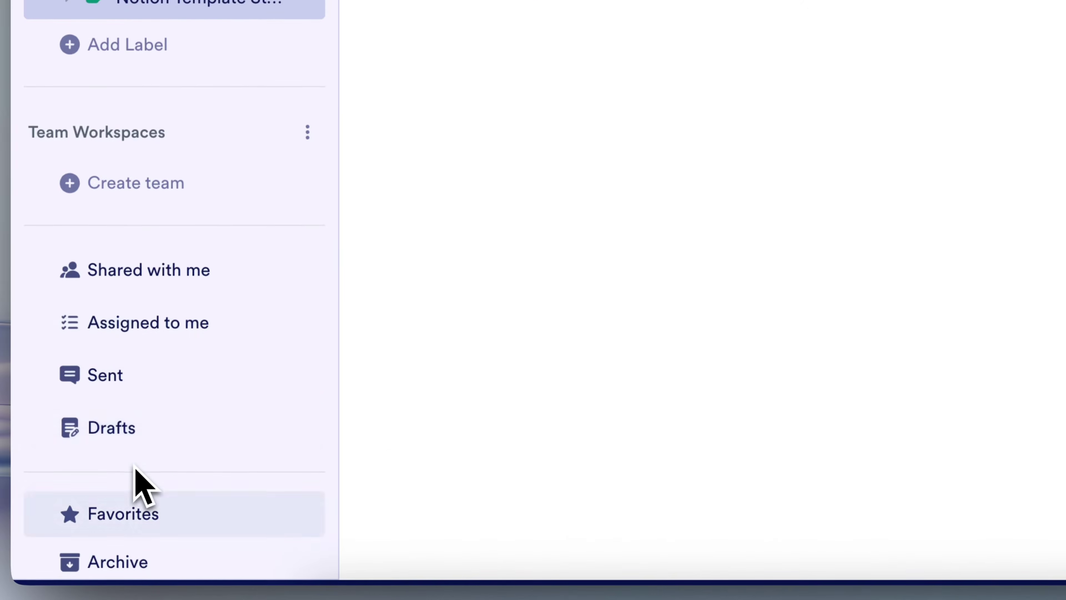
pyautogui.scroll(-3, 158, 444)
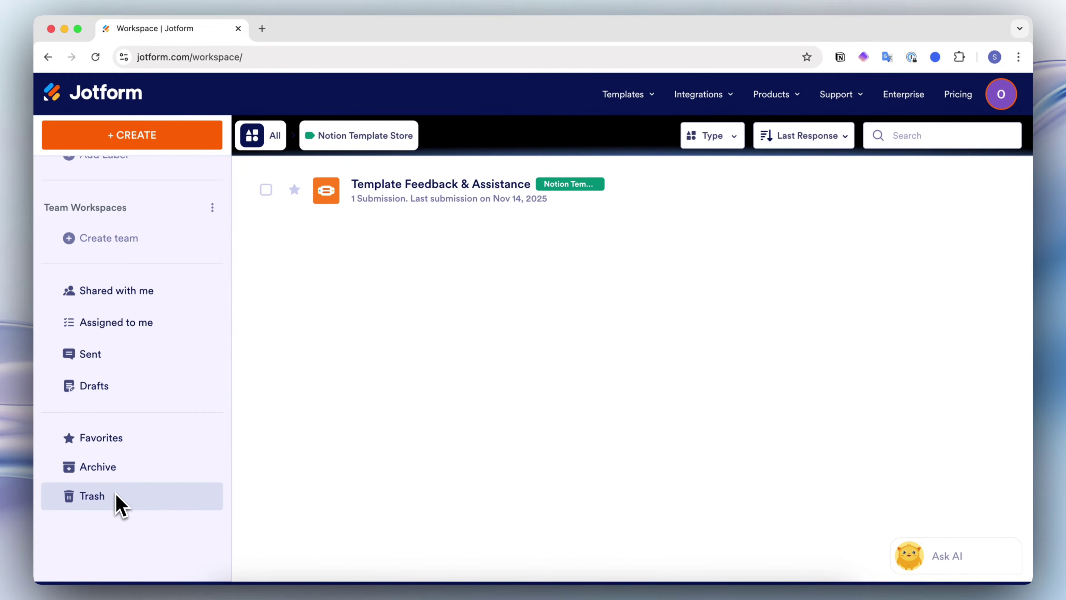
pyautogui.scroll(3, 117, 502)
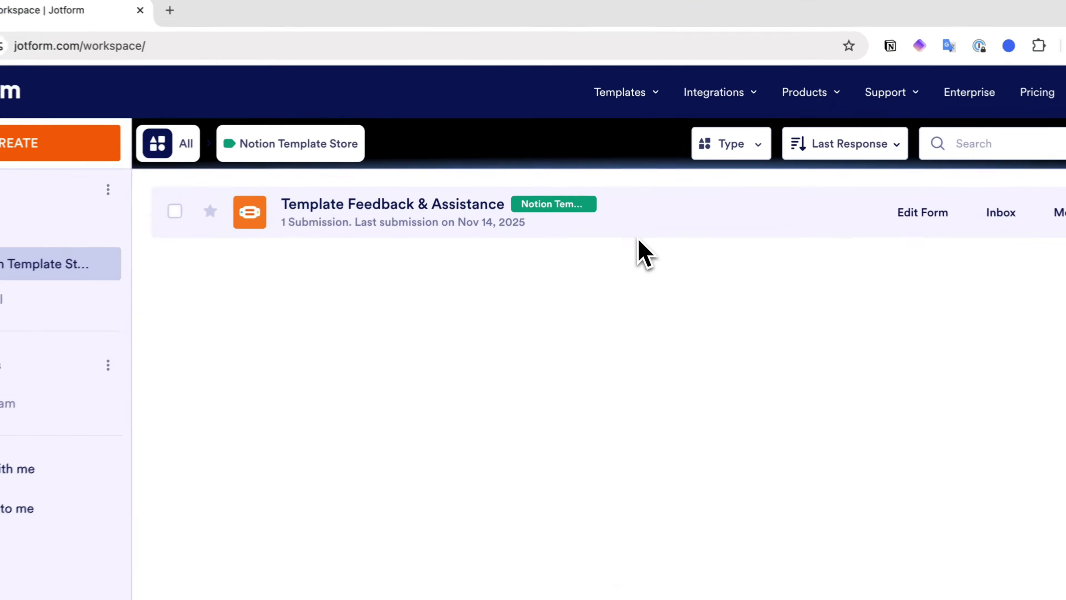
pyautogui.moveTo(627, 92)
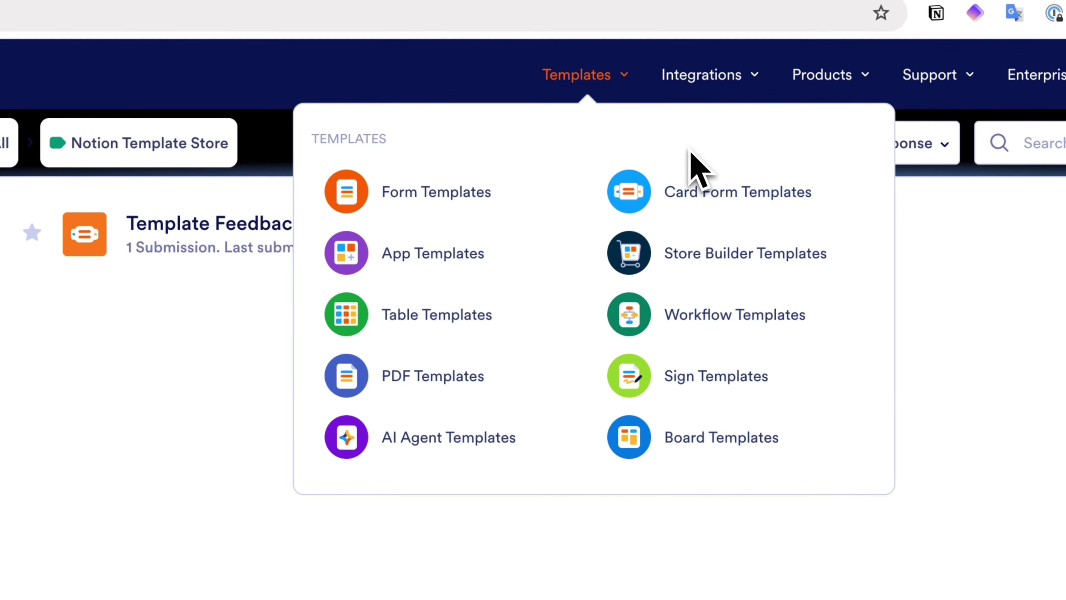
pyautogui.moveTo(697, 115)
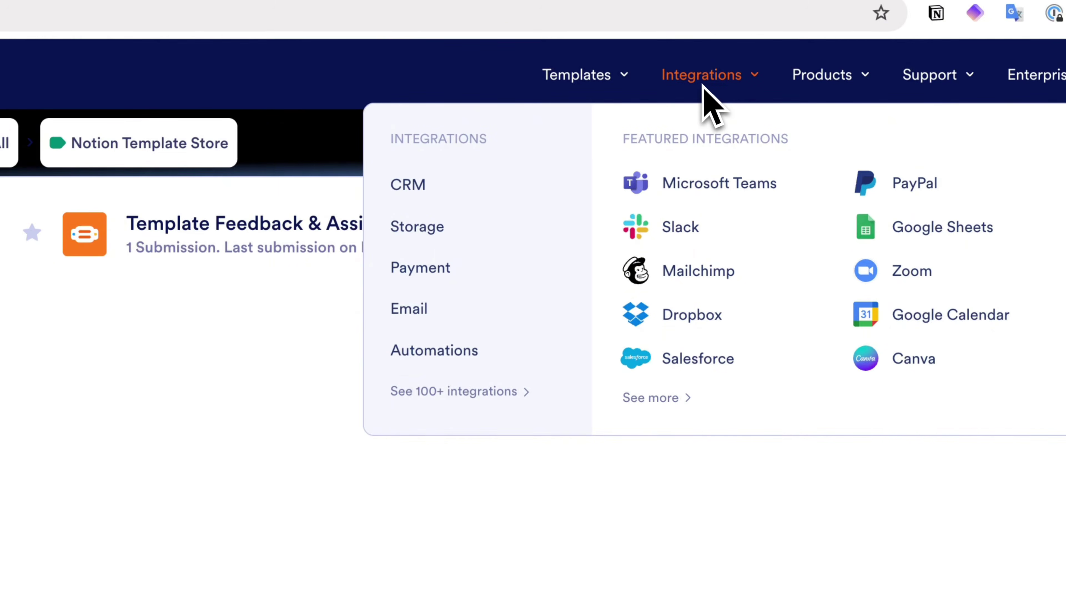
pyautogui.moveTo(822, 79)
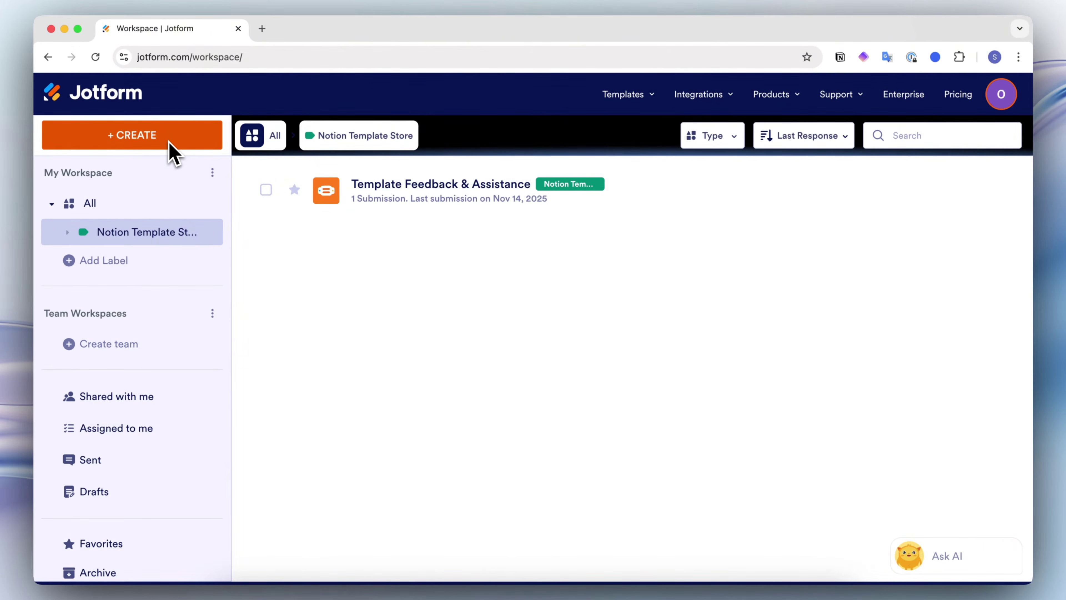
# - Create a new form from scratch with the Classic form layout and dismiss the organization settings
pyautogui.click(171, 149)
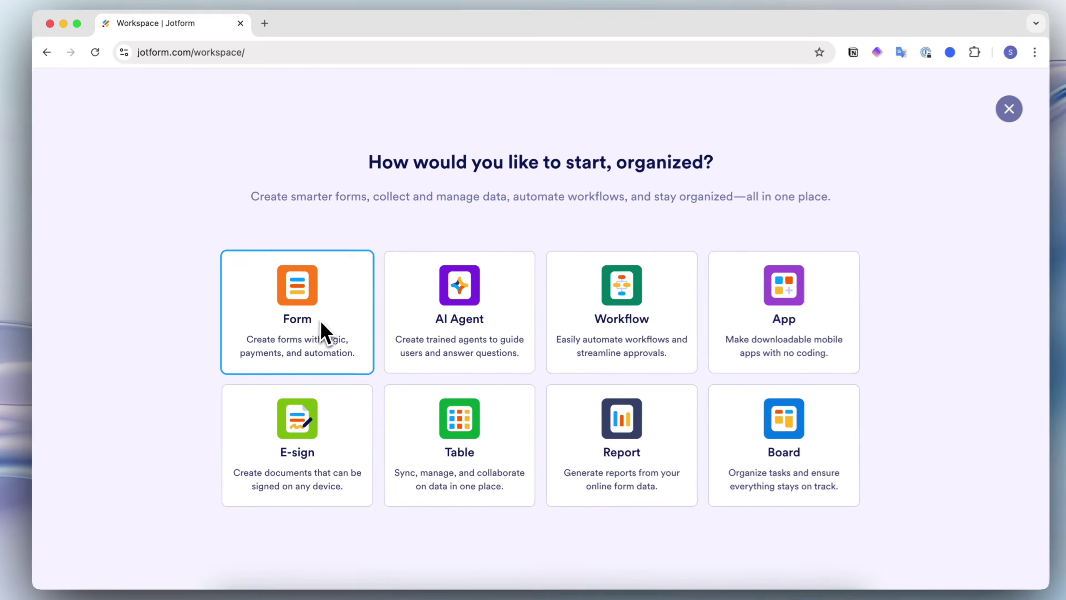
pyautogui.click(323, 332)
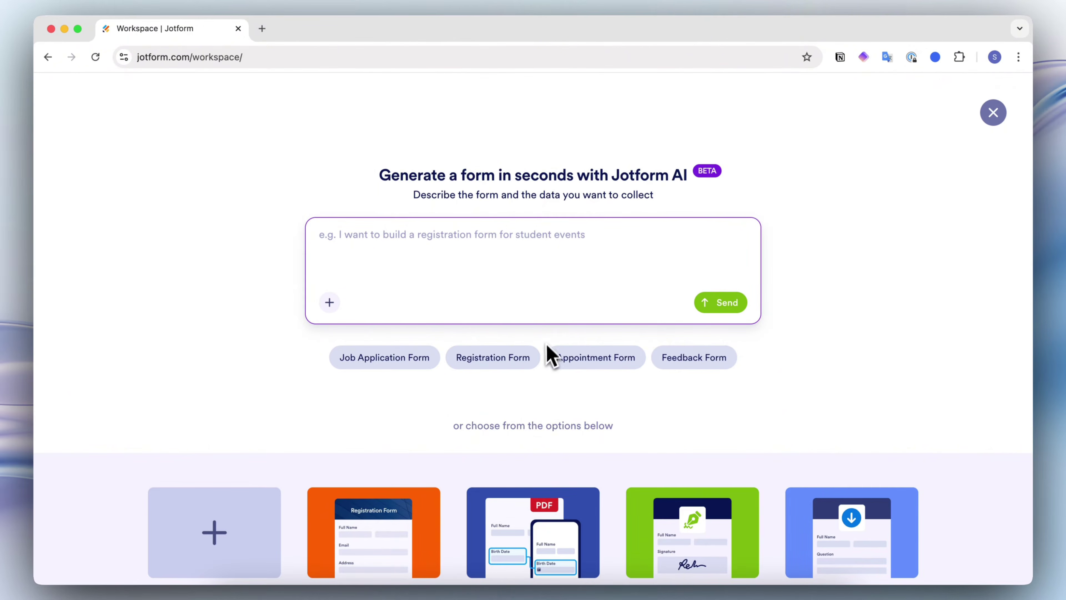
pyautogui.scroll(-3, 512, 436)
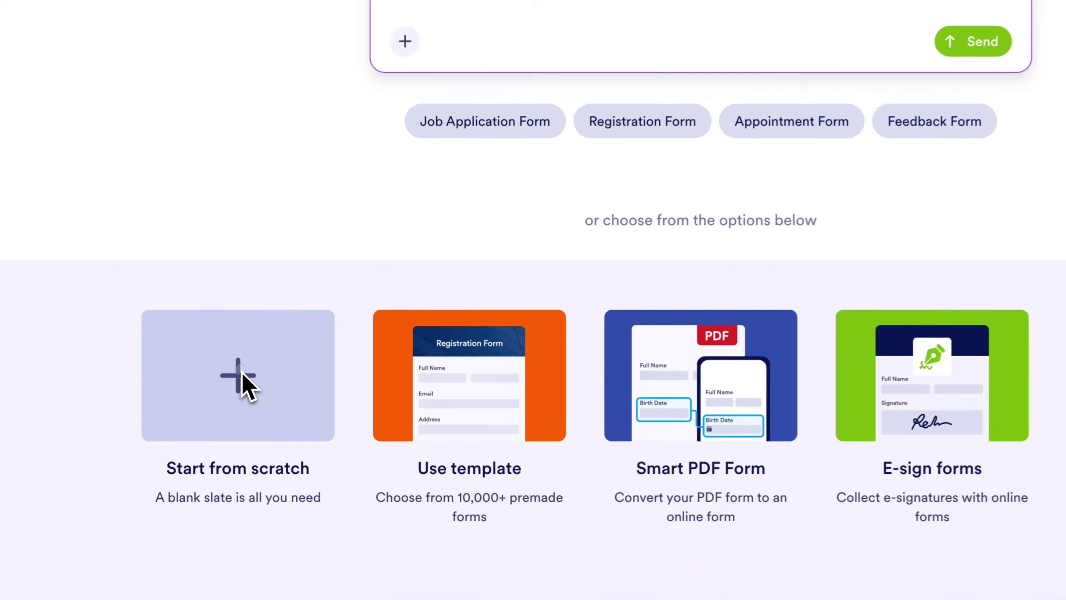
pyautogui.click(217, 404)
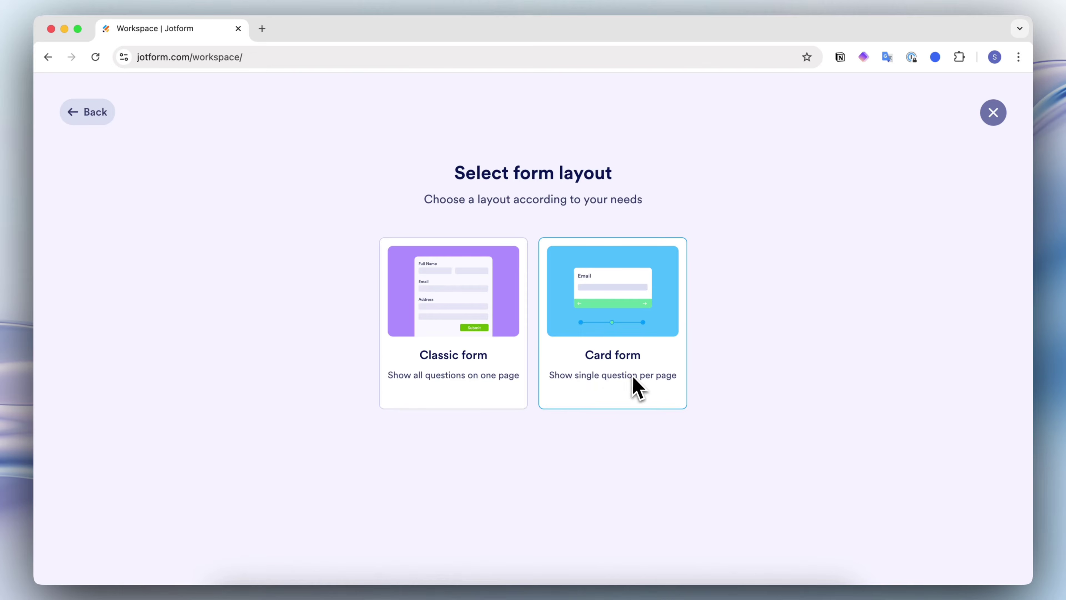
pyautogui.click(446, 377)
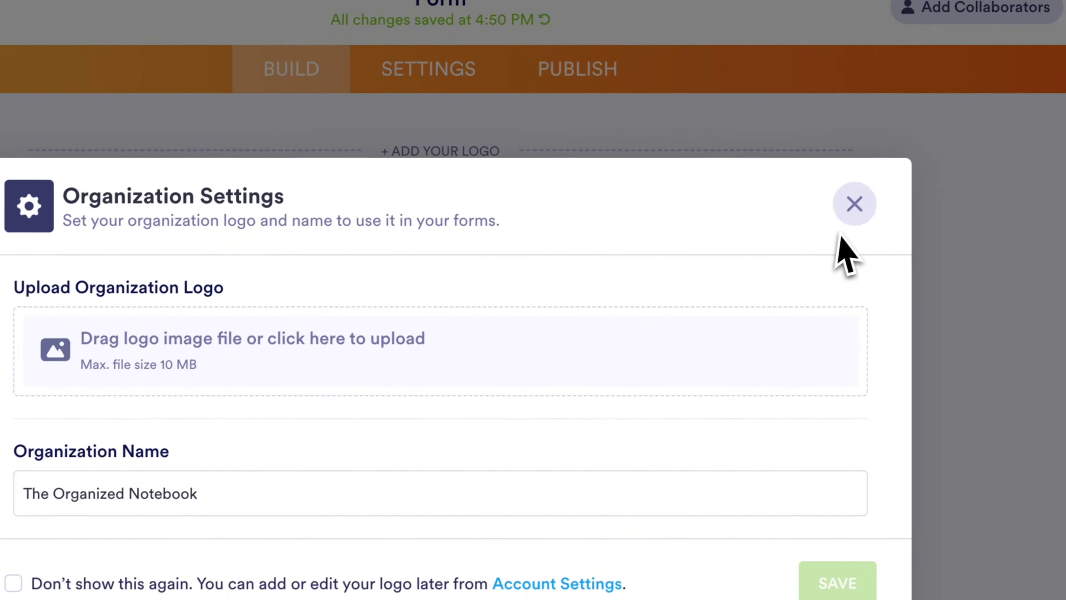
pyautogui.click(852, 208)
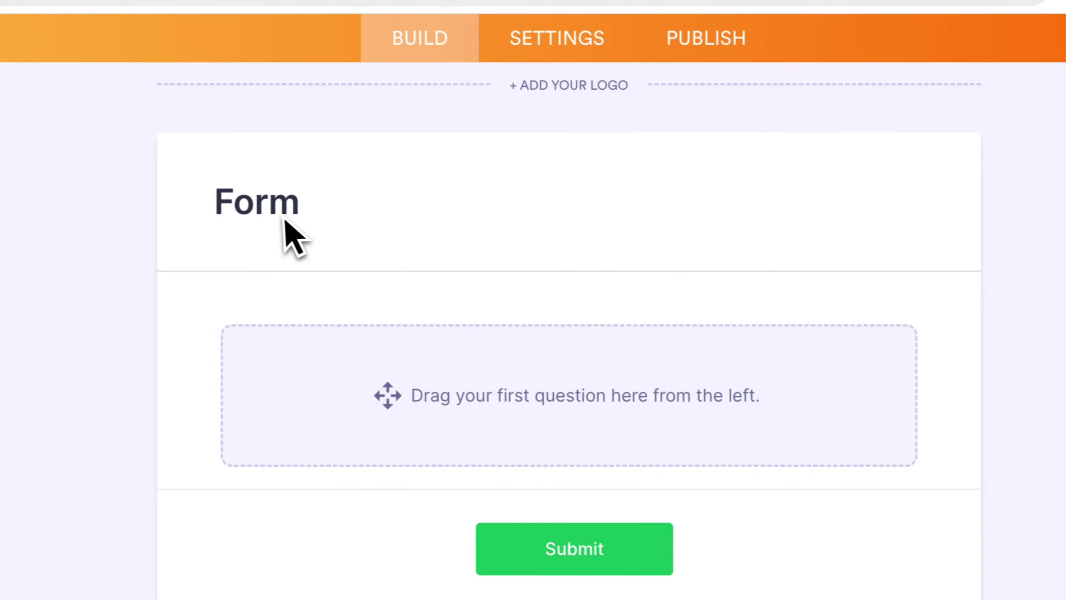
# - Replace the form's heading with "Template Feedback & Assistance Form"
pyautogui.doubleClick(73, 296)
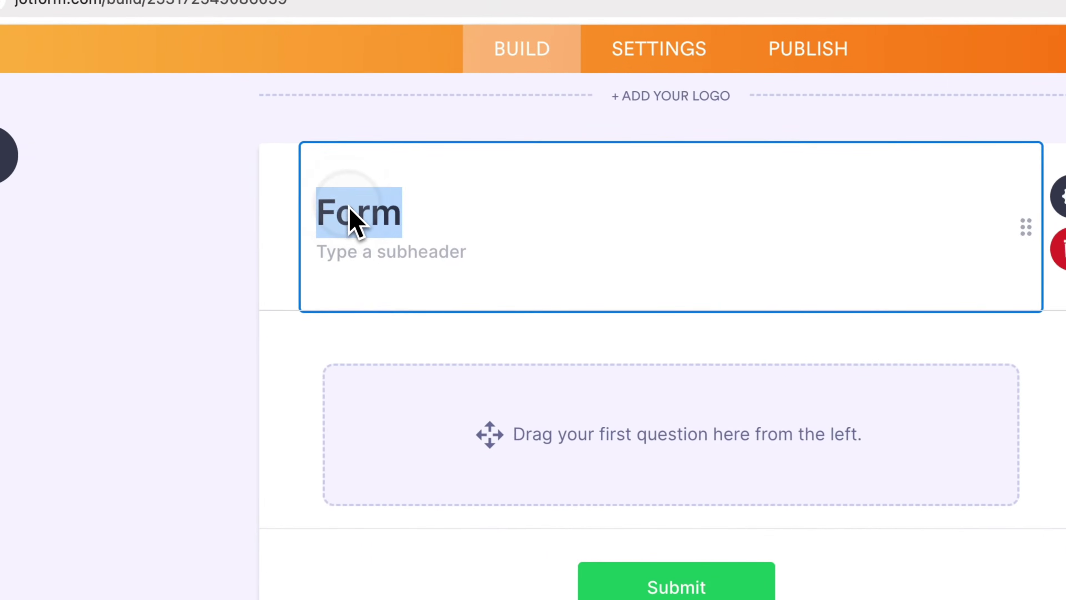
pyautogui.press('BackSpace')
pyautogui.write('Template Feedb')
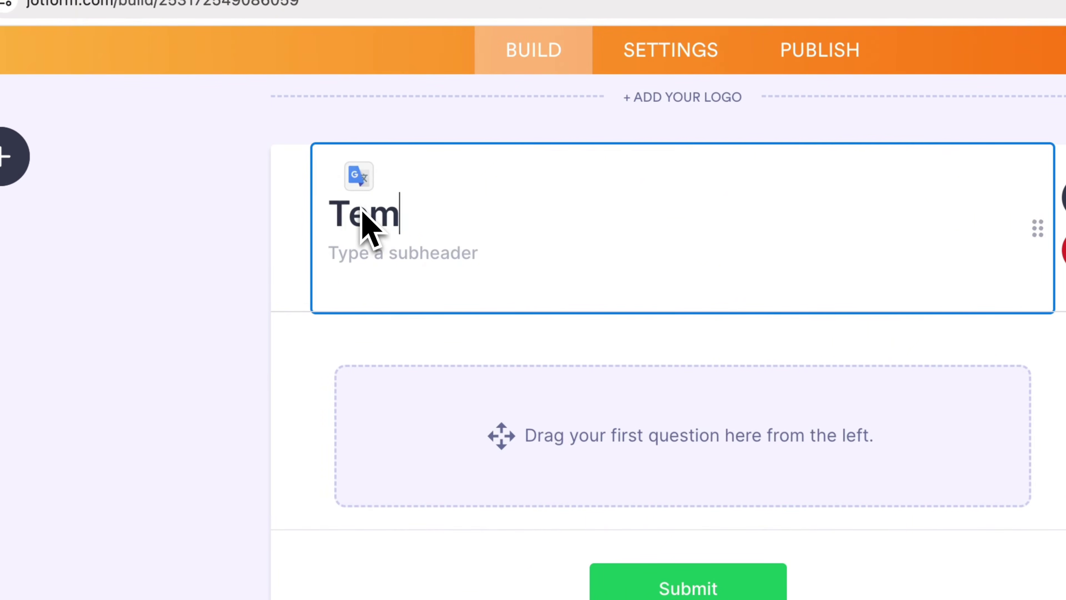
pyautogui.write('ack & Assistanc')
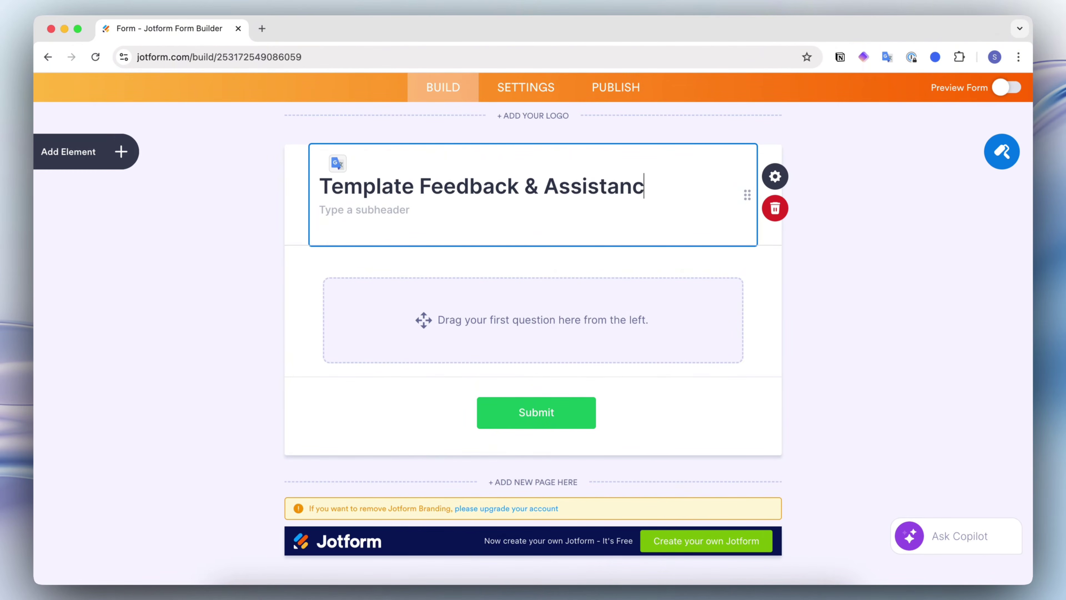
pyautogui.write('e Form')
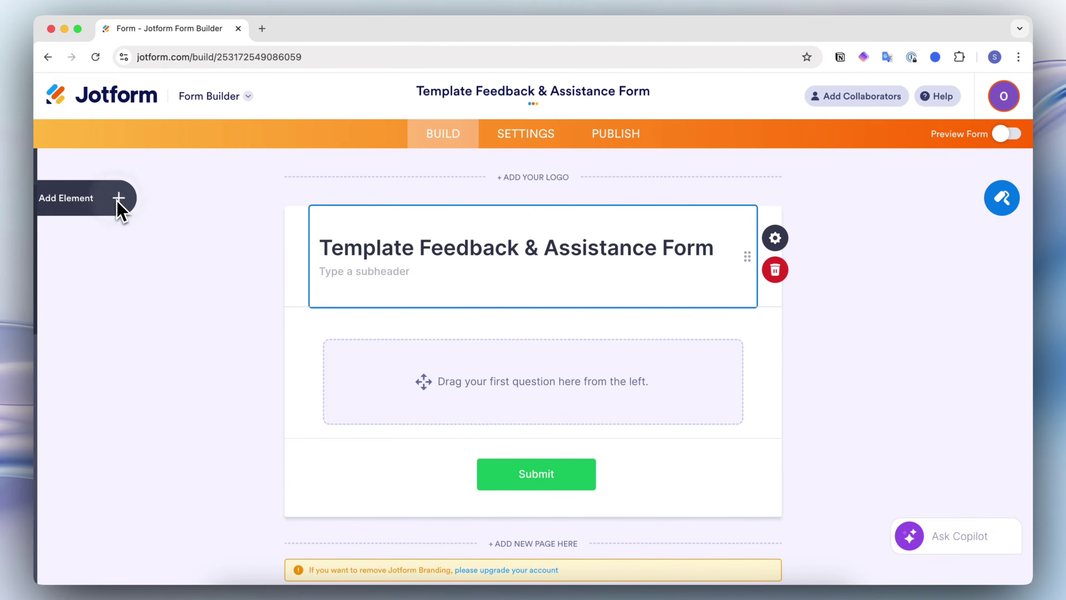
# - Open the form elements and look through the basic, survey and page elements available for the form
pyautogui.click(120, 199)
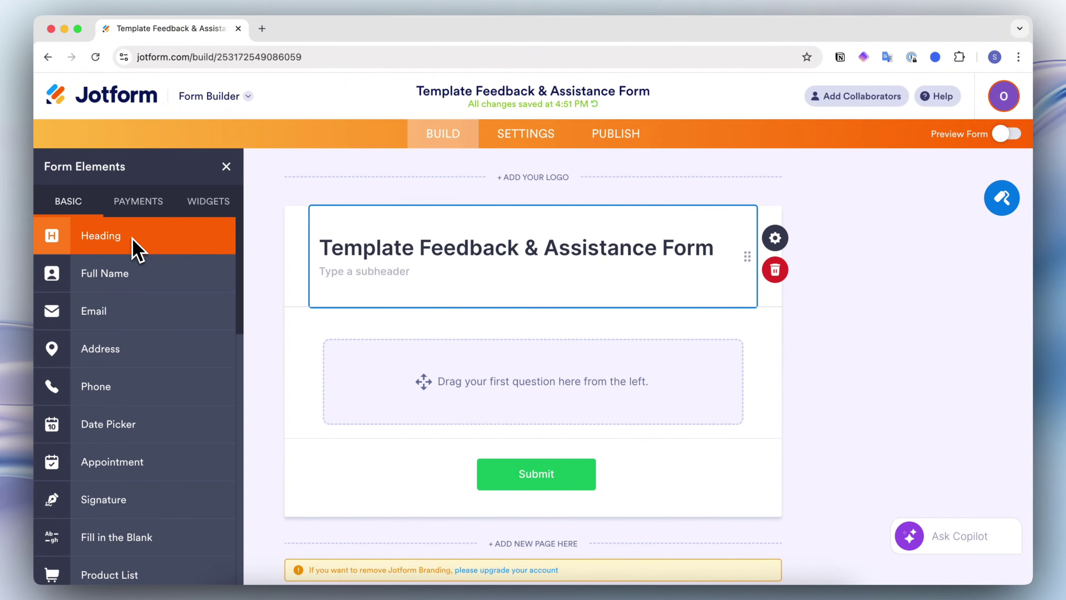
pyautogui.scroll(-1, 161, 324)
pyautogui.scroll(1, 162, 324)
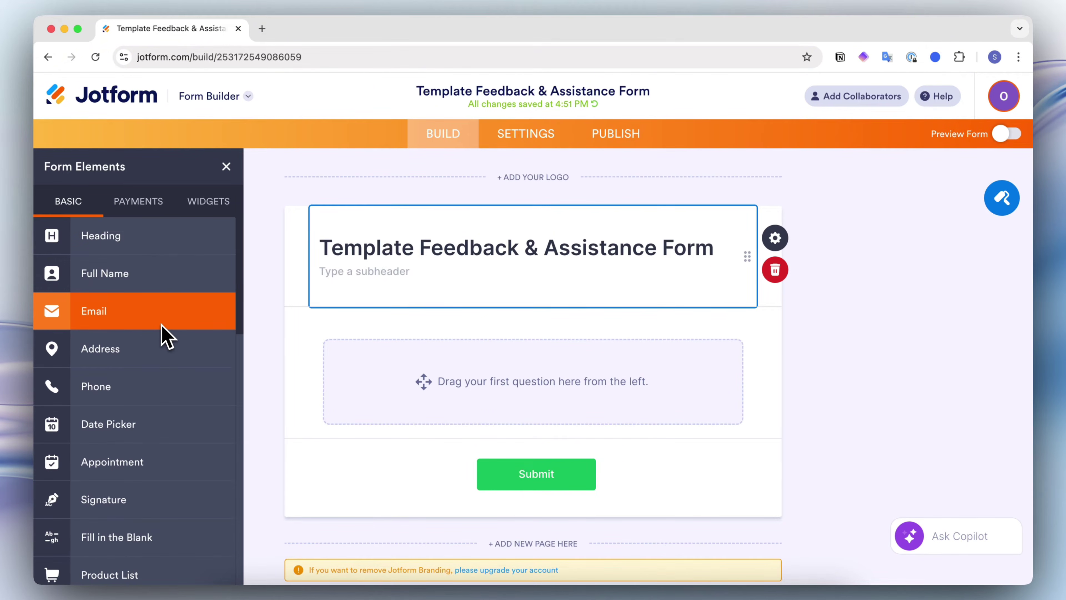
pyautogui.scroll(-6, 134, 310)
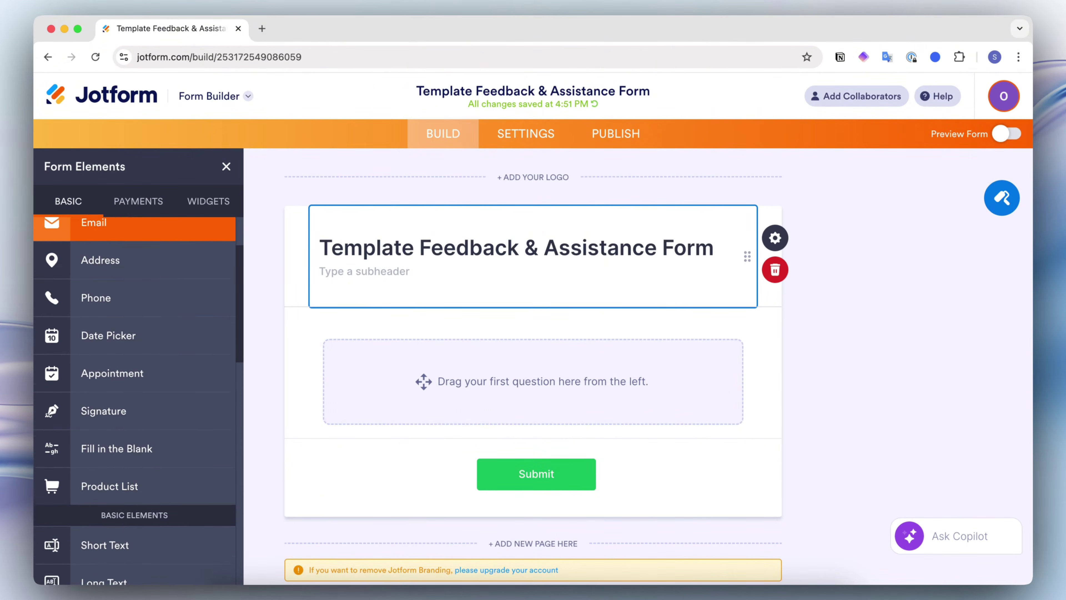
pyautogui.scroll(-10, 134, 311)
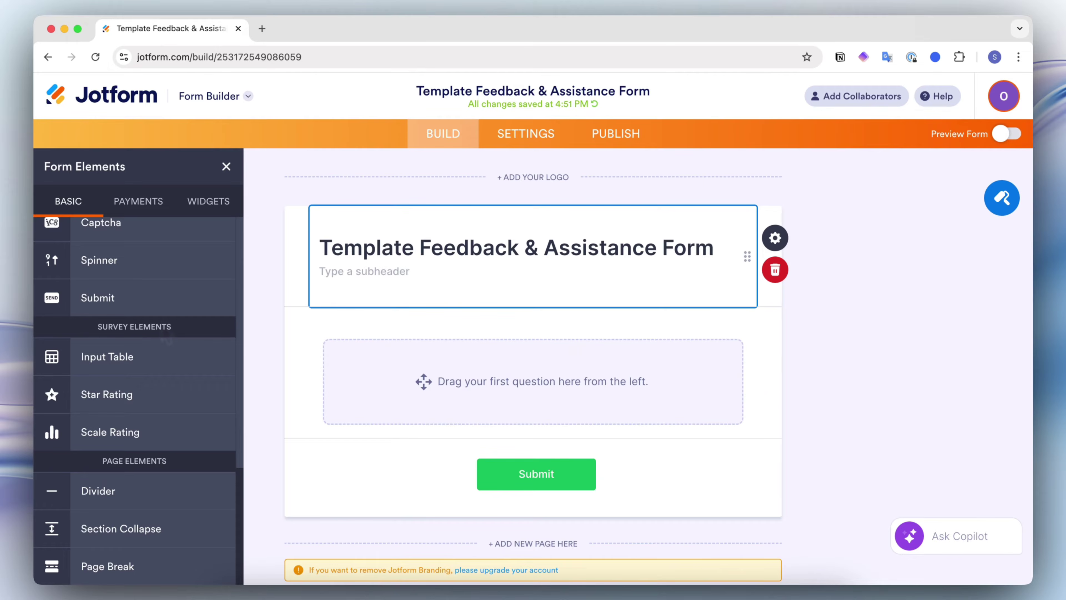
pyautogui.scroll(3, 159, 332)
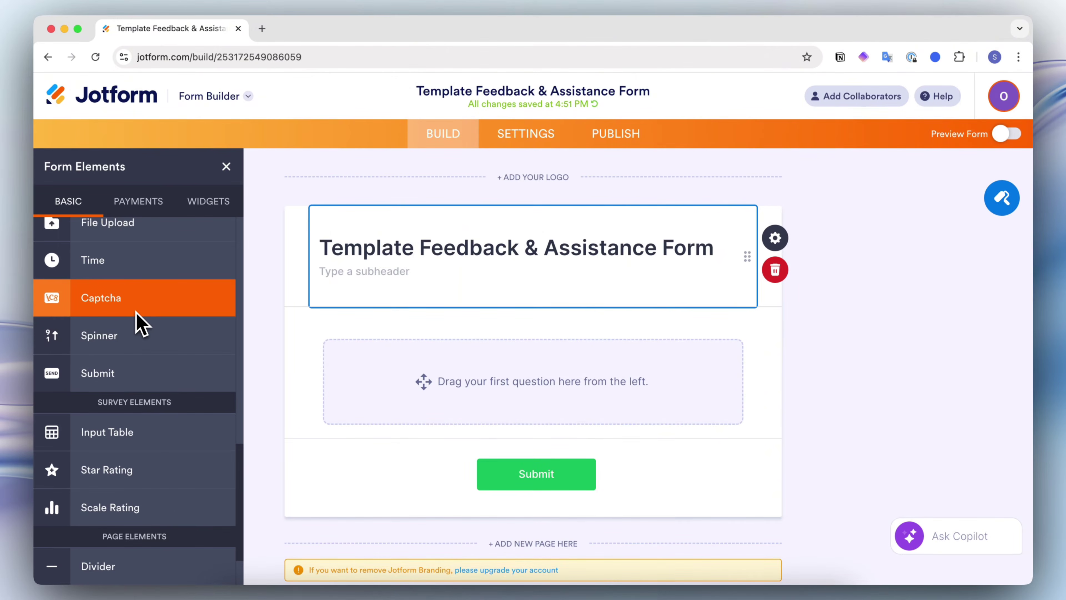
pyautogui.scroll(4, 138, 319)
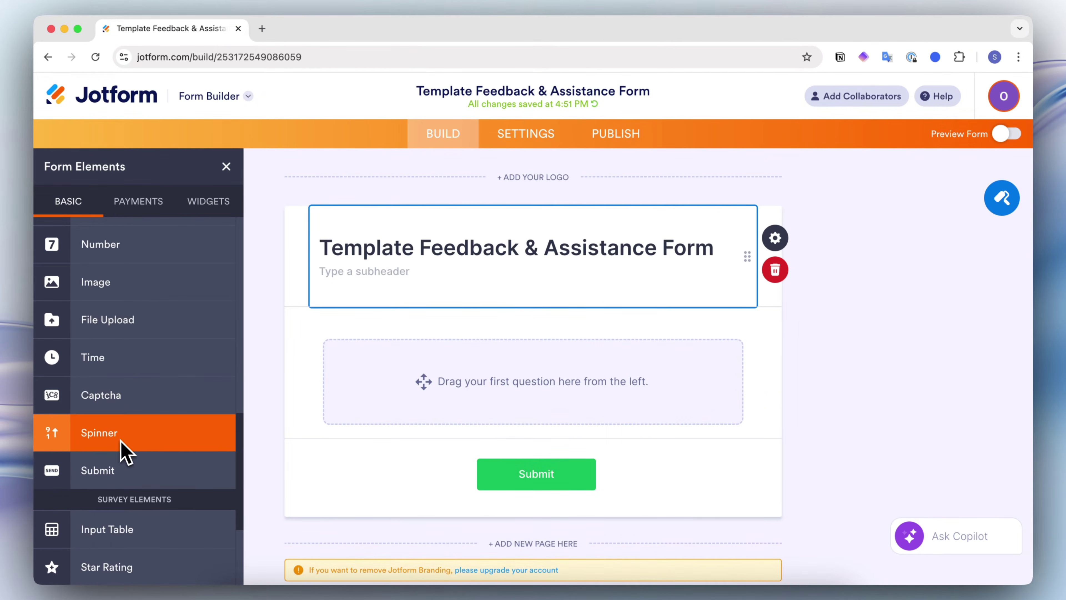
pyautogui.scroll(15, 122, 452)
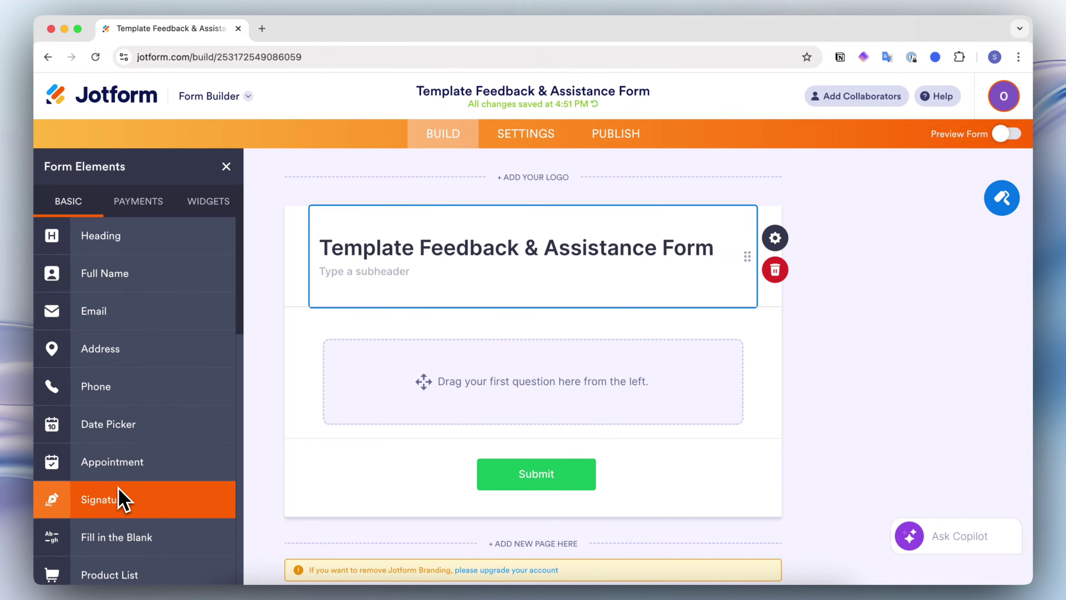
# - Look through the available payment gateways and widgets that can be added to the form
pyautogui.click(138, 202)
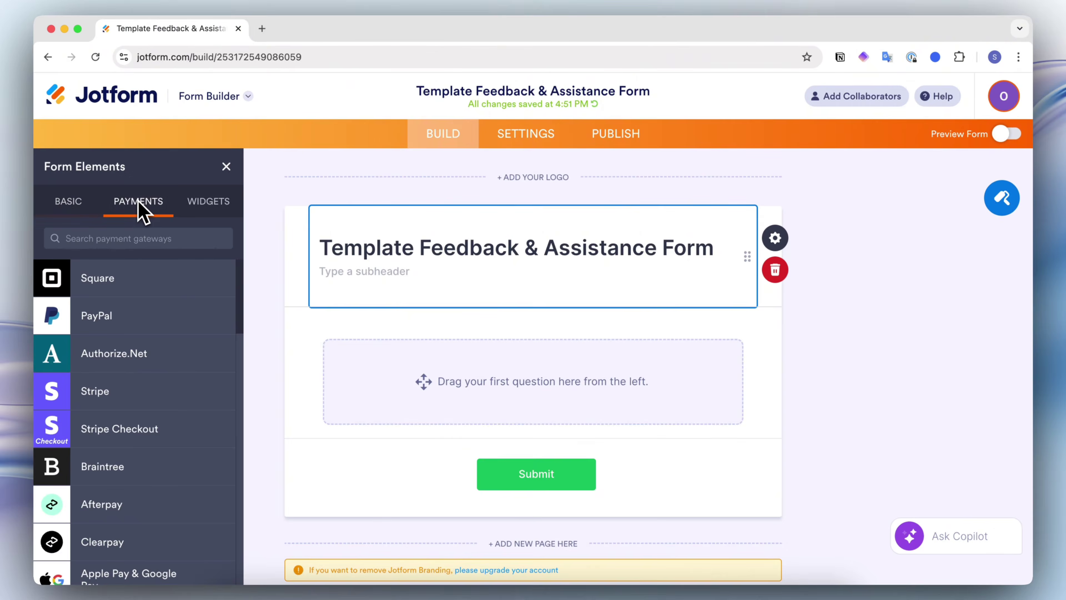
pyautogui.scroll(-15, 142, 376)
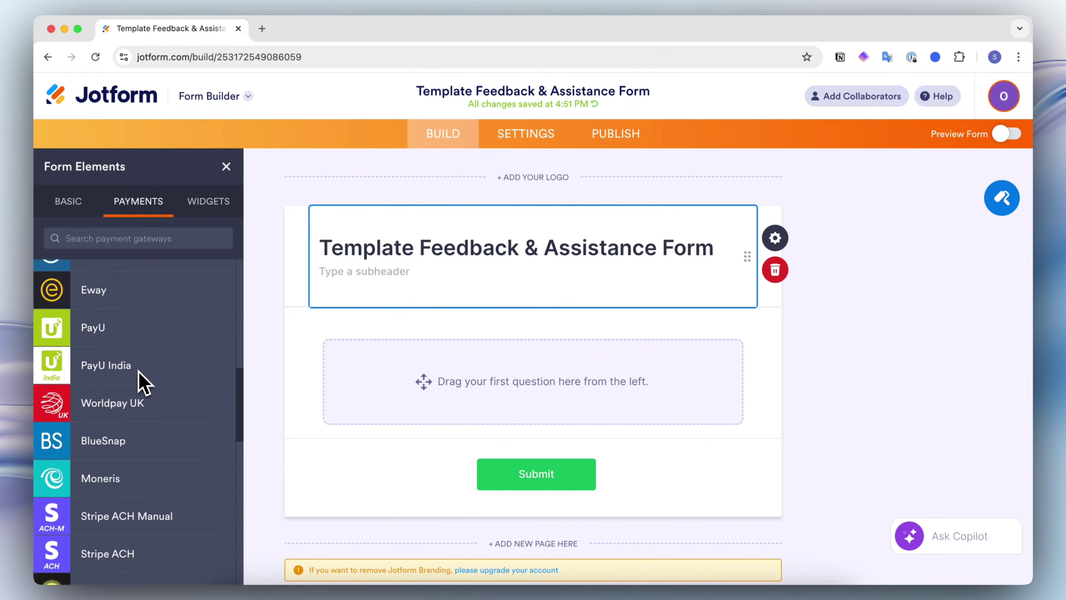
pyautogui.scroll(-10, 138, 372)
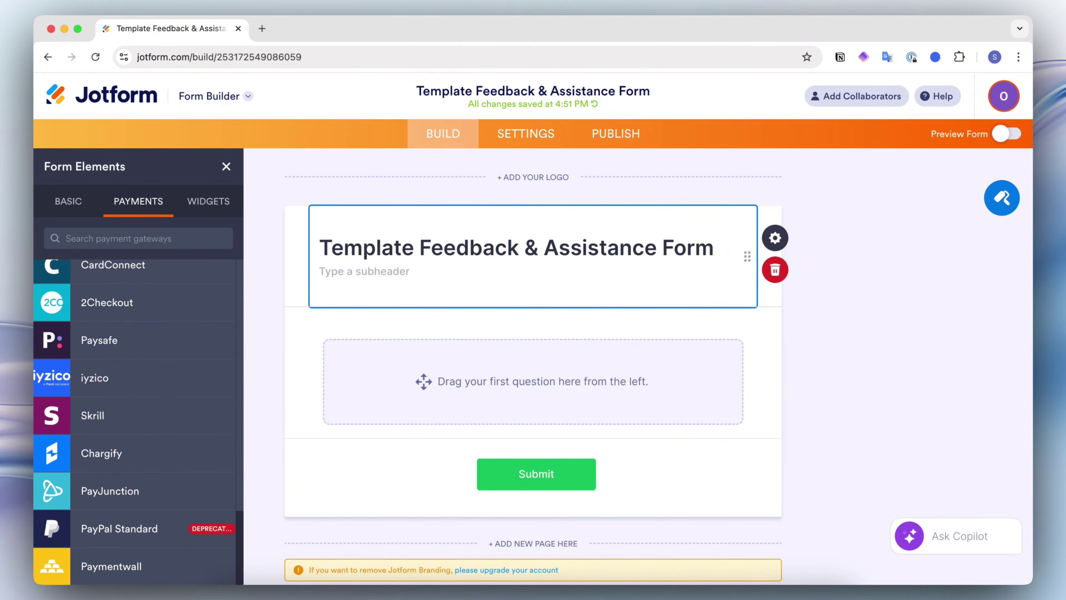
pyautogui.scroll(20, 139, 441)
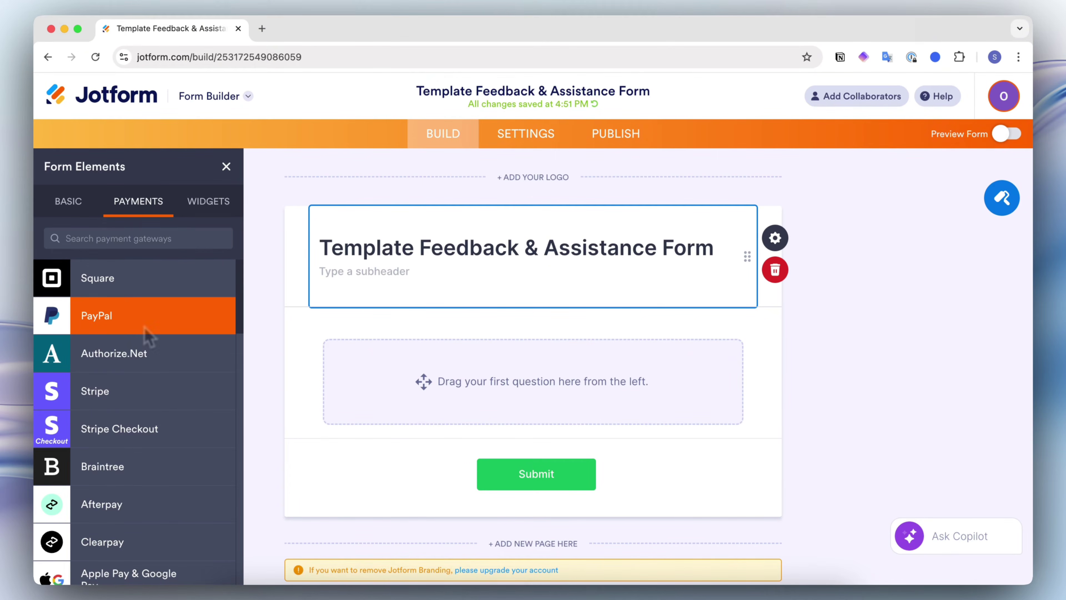
pyautogui.click(207, 206)
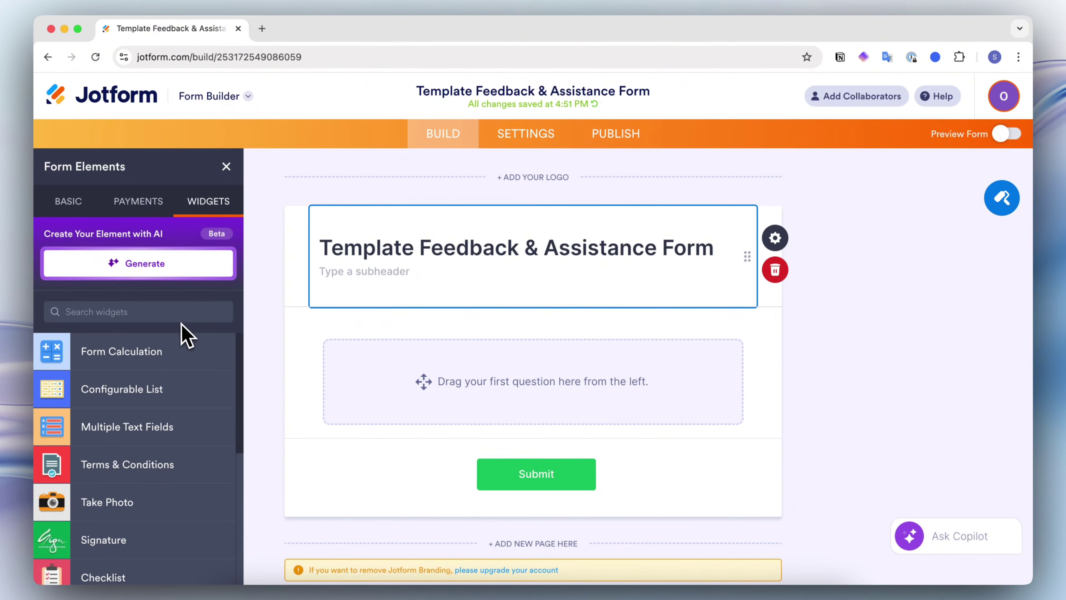
pyautogui.scroll(-15, 166, 417)
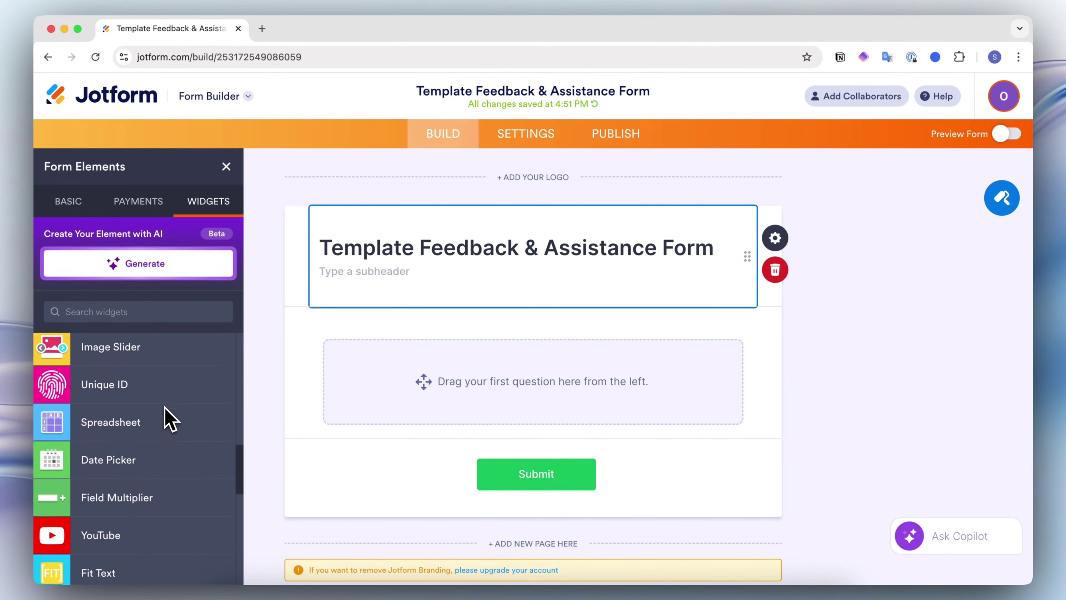
pyautogui.scroll(-17, 167, 417)
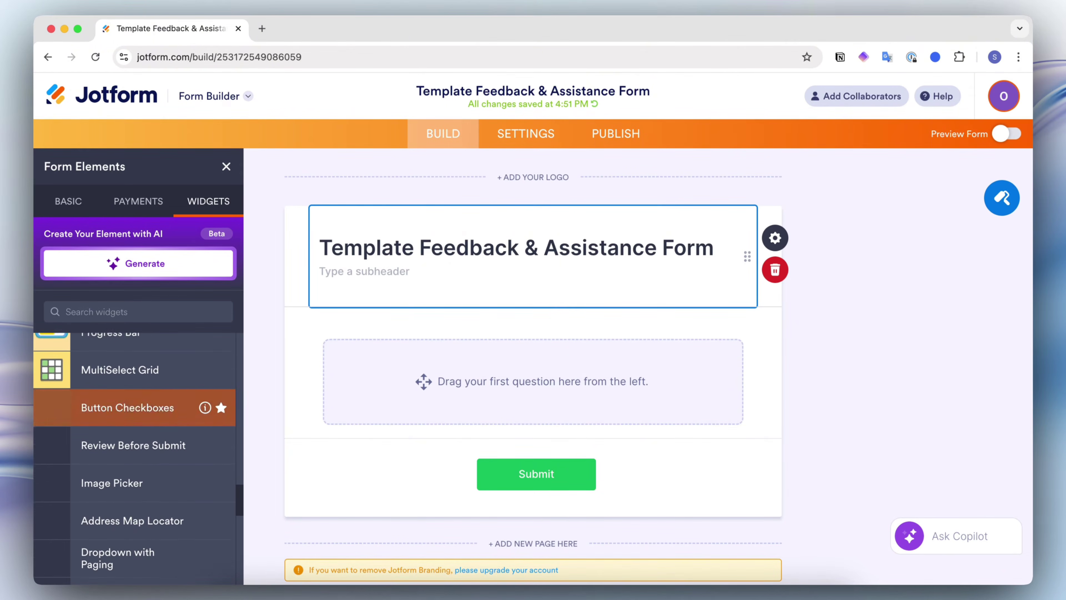
pyautogui.scroll(20, 167, 395)
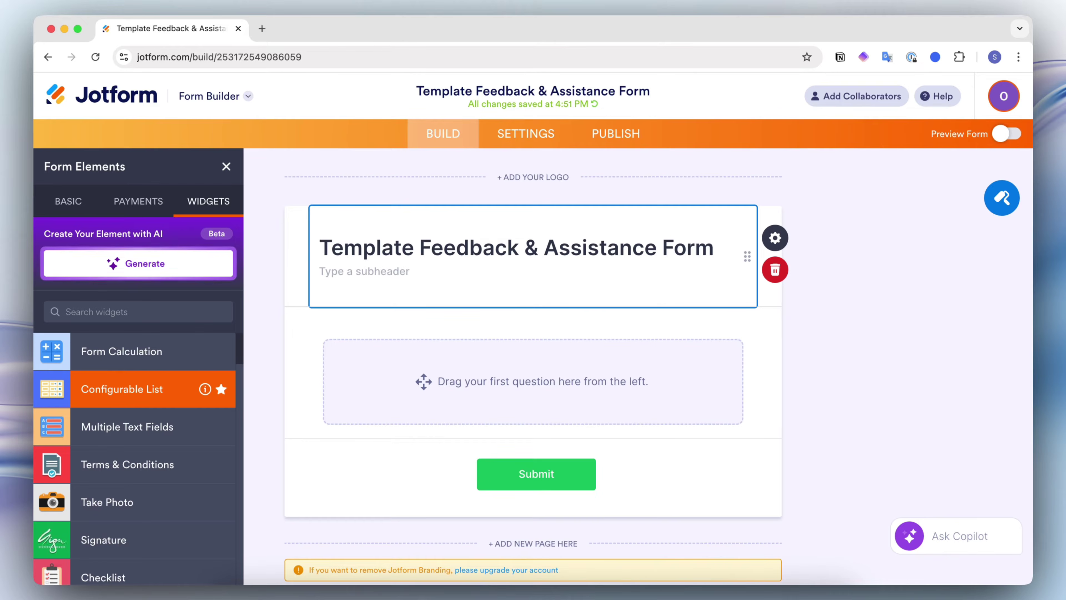
# - Add a Full Name field and an Email field below the form heading
pyautogui.click(70, 203)
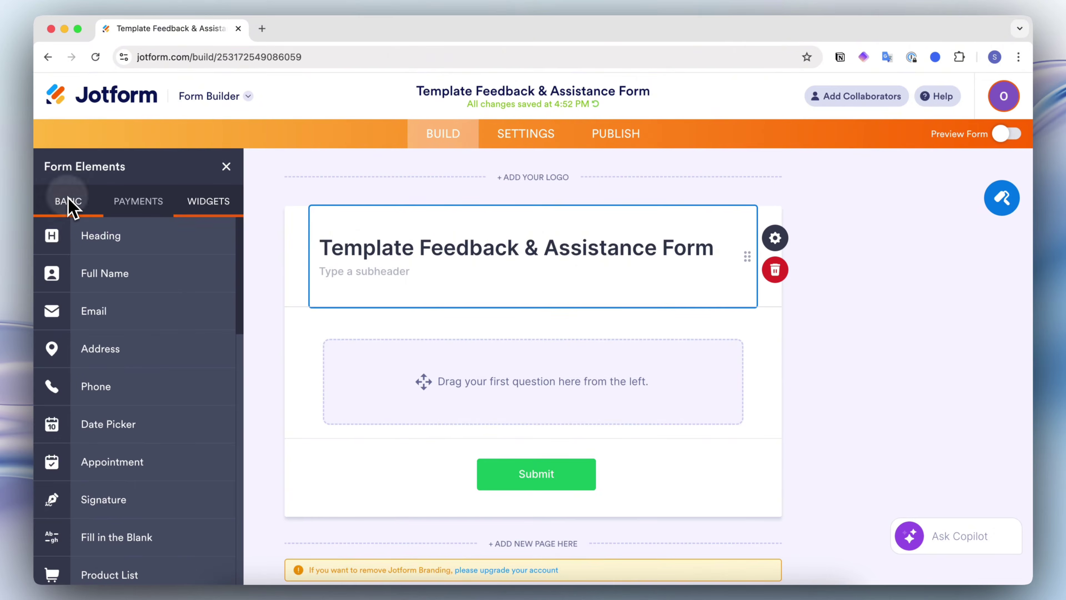
pyautogui.click(103, 273)
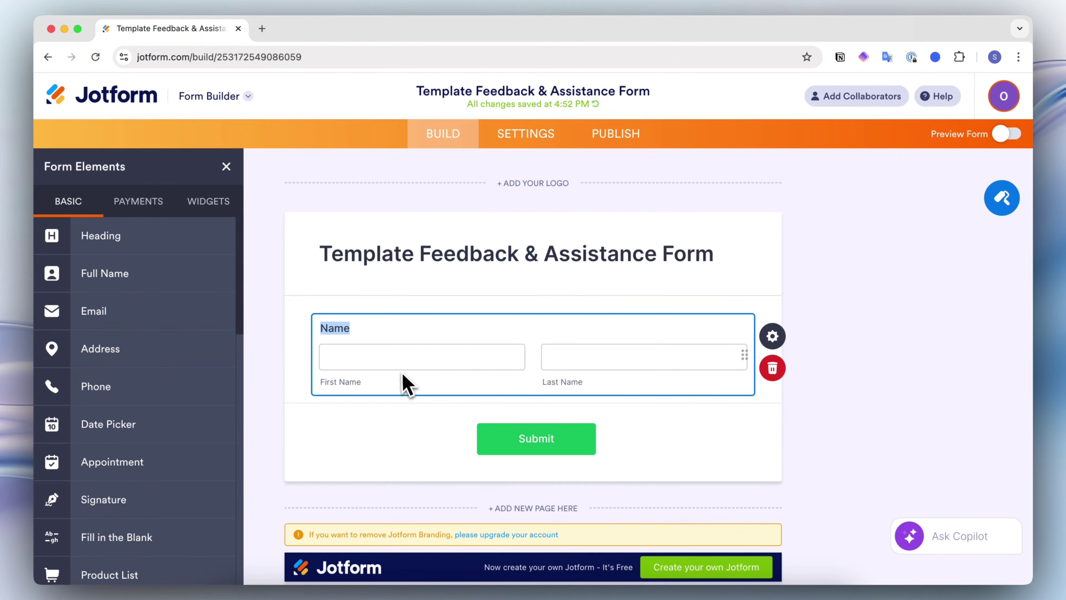
pyautogui.click(152, 324)
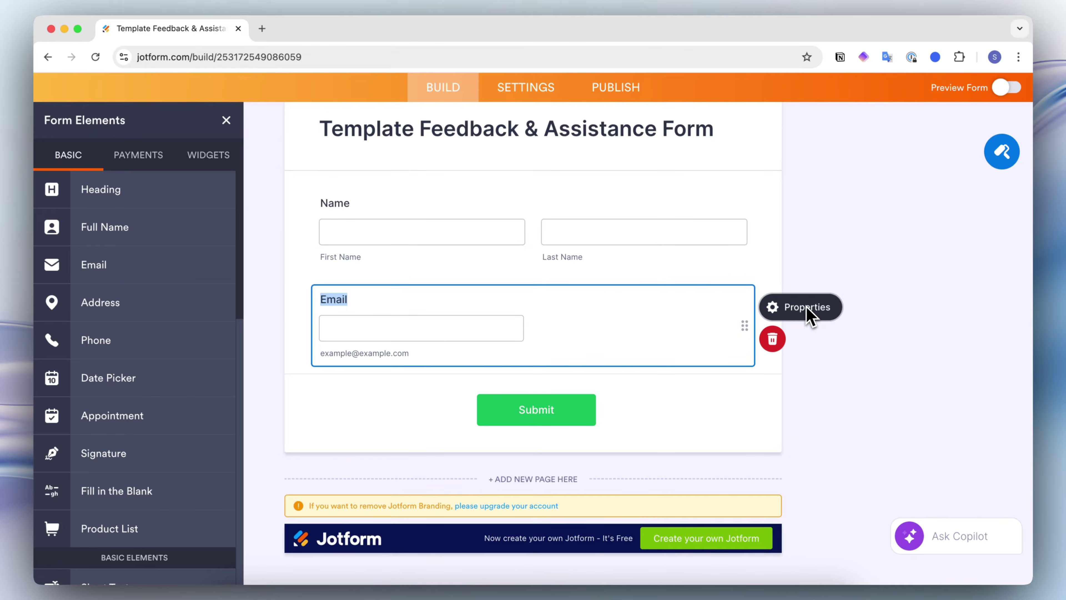
# - Make the Email field required
pyautogui.click(806, 307)
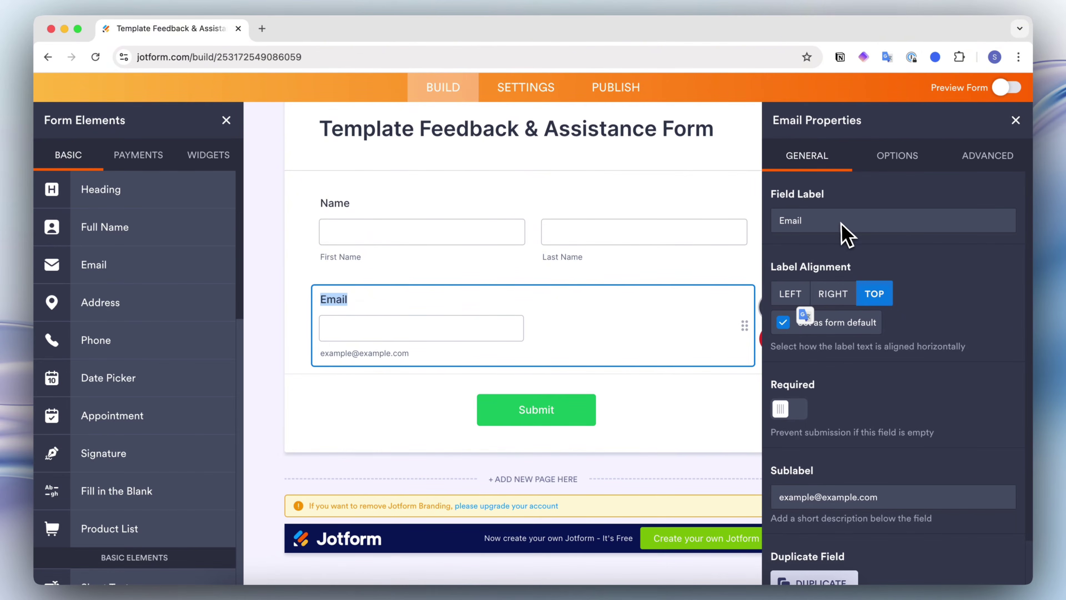
pyautogui.scroll(-1, 838, 221)
pyautogui.scroll(1, 837, 221)
pyautogui.scroll(-1, 842, 229)
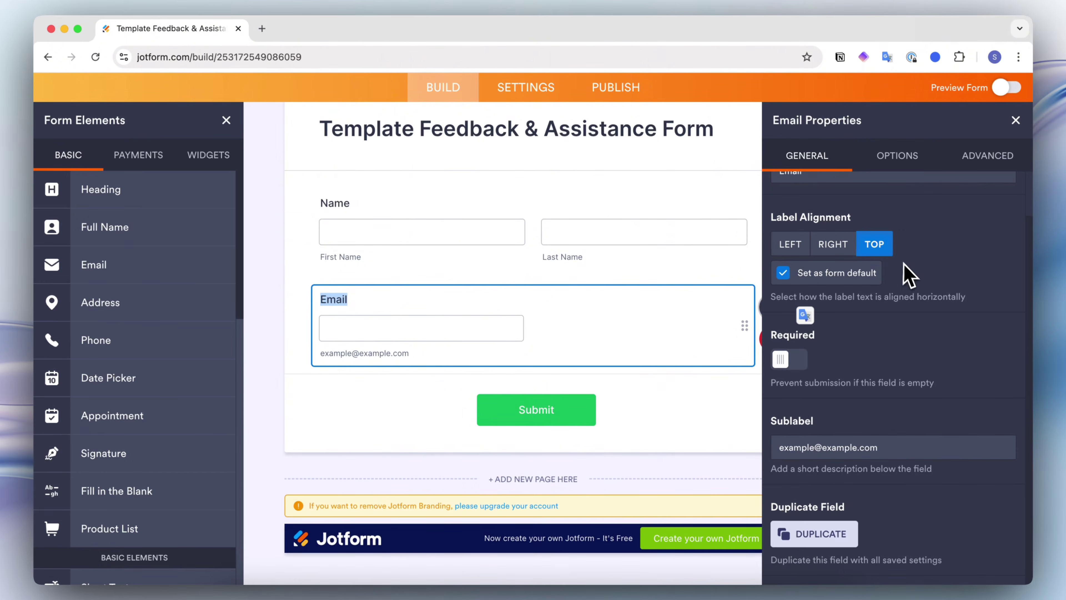
pyautogui.click(790, 360)
pyautogui.click(715, 277)
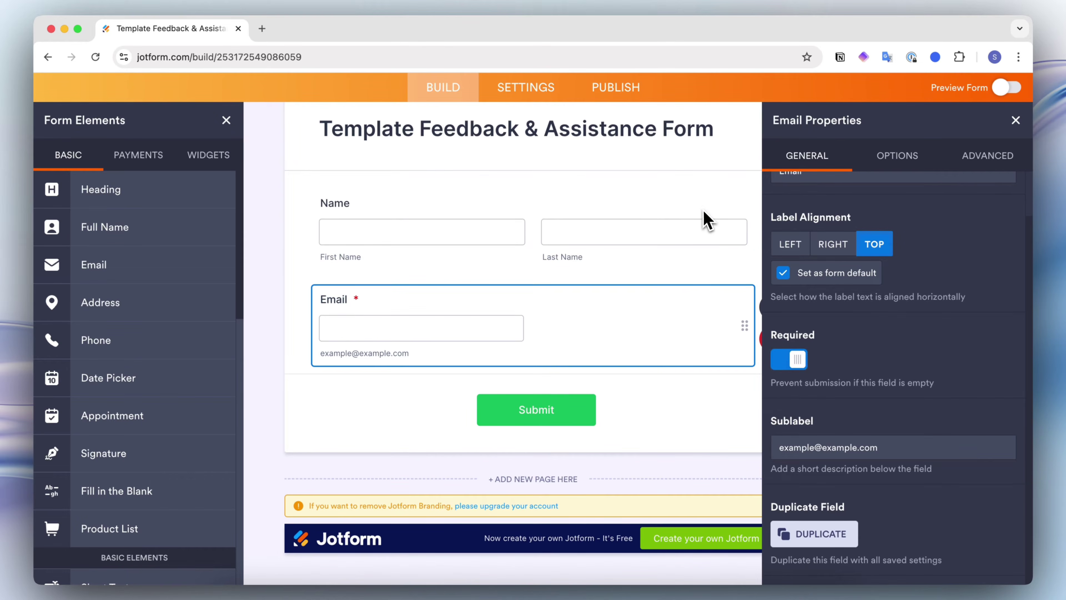
# - Make the Name field required
pyautogui.click(707, 221)
pyautogui.click(787, 357)
pyautogui.scroll(-1, 840, 379)
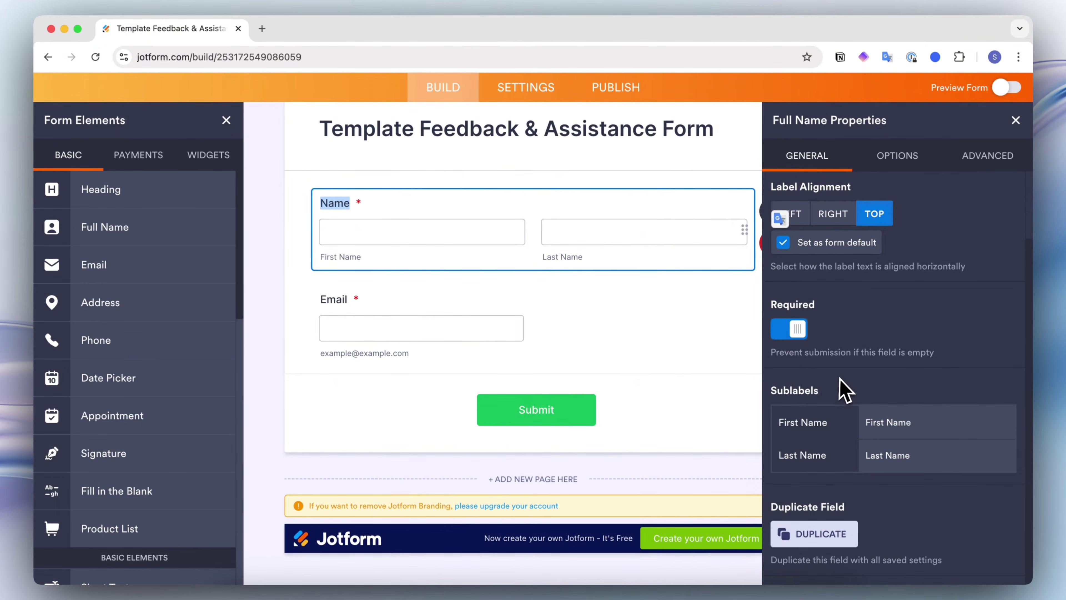
# - Review the Name field's optional parts and advanced properties, and close its properties
pyautogui.click(896, 156)
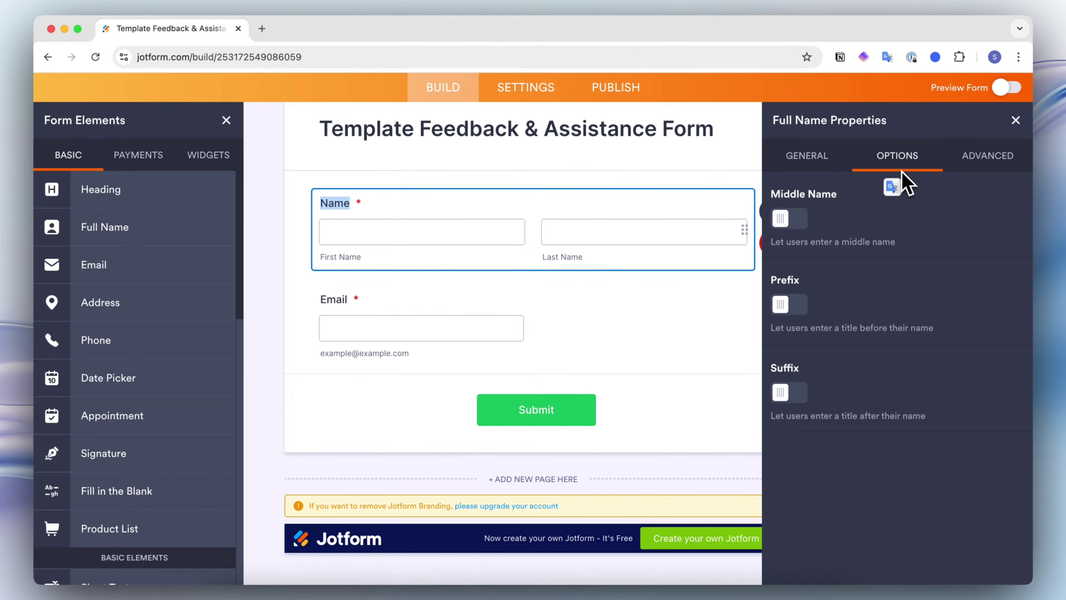
pyautogui.click(986, 168)
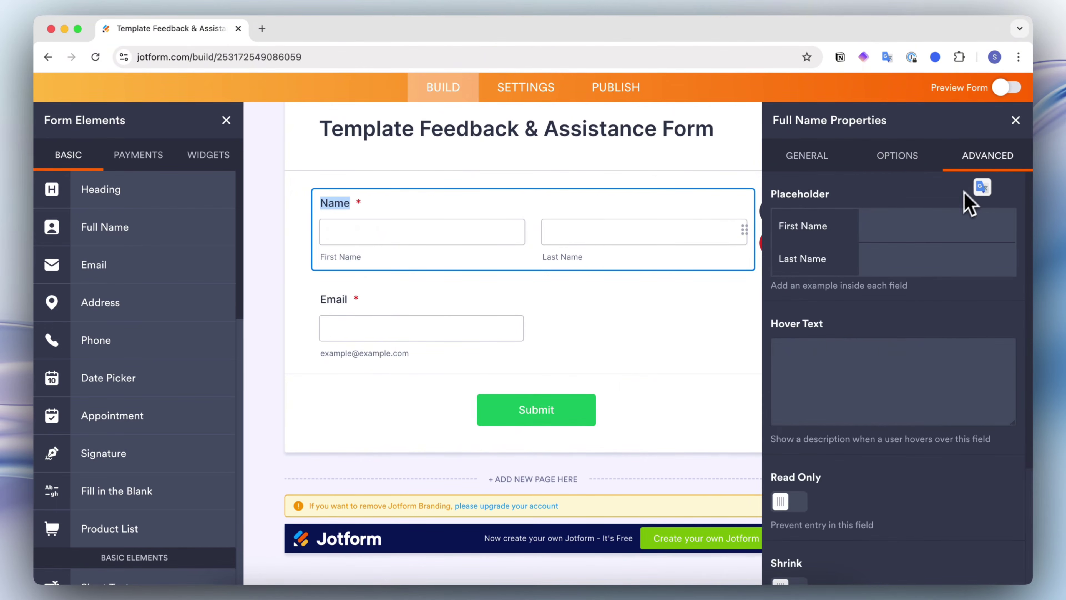
pyautogui.scroll(-4, 896, 380)
pyautogui.scroll(4, 894, 382)
pyautogui.click(1016, 121)
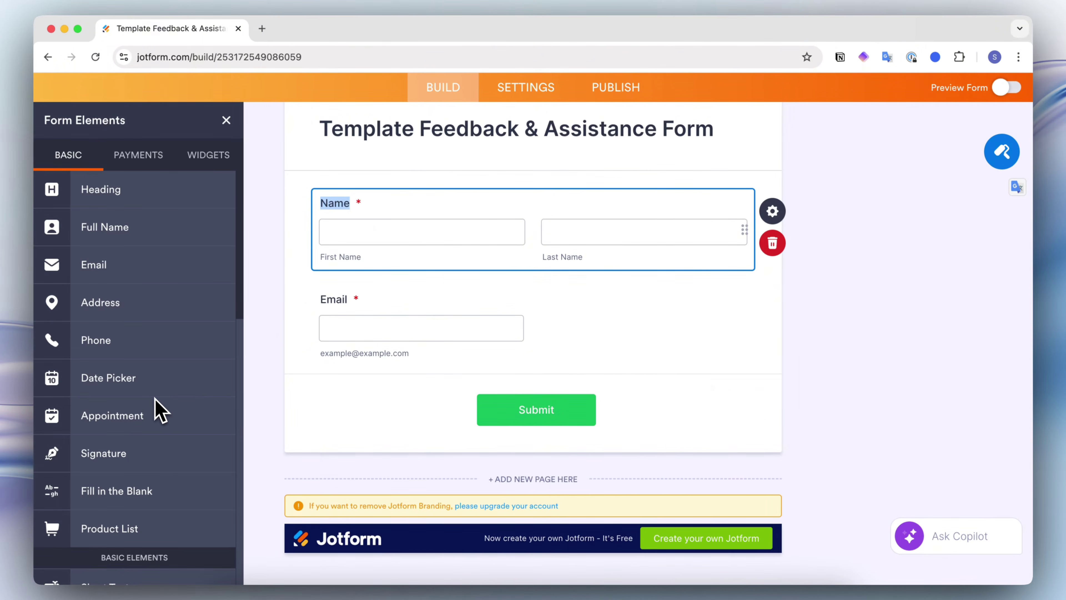
# - Add a Single Choice question titled "What are you looking for?" to the form
pyautogui.scroll(-10, 155, 397)
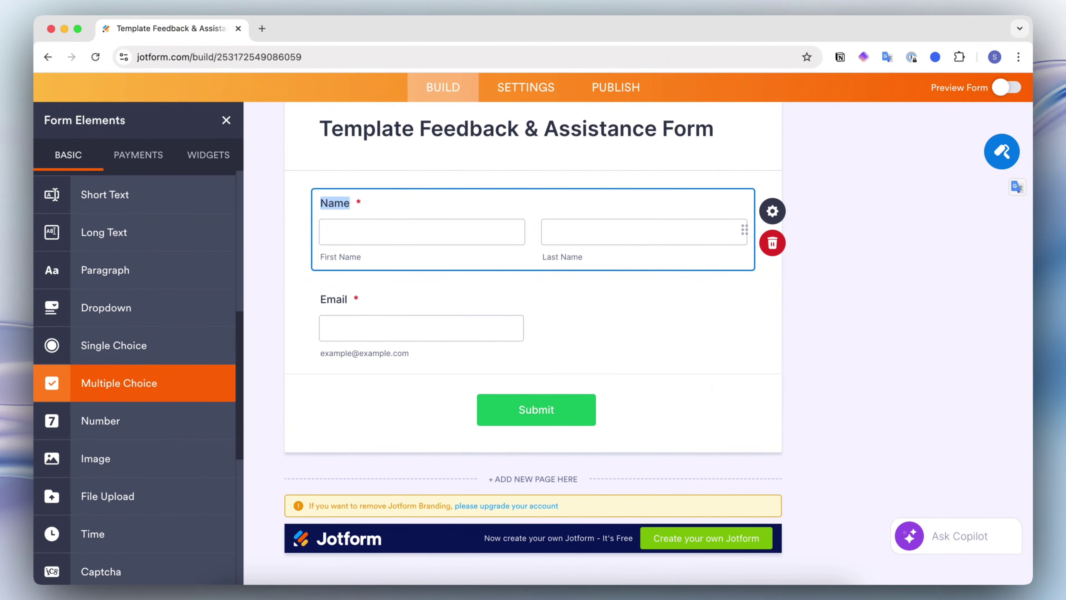
pyautogui.click(151, 356)
pyautogui.write('What are you looking for')
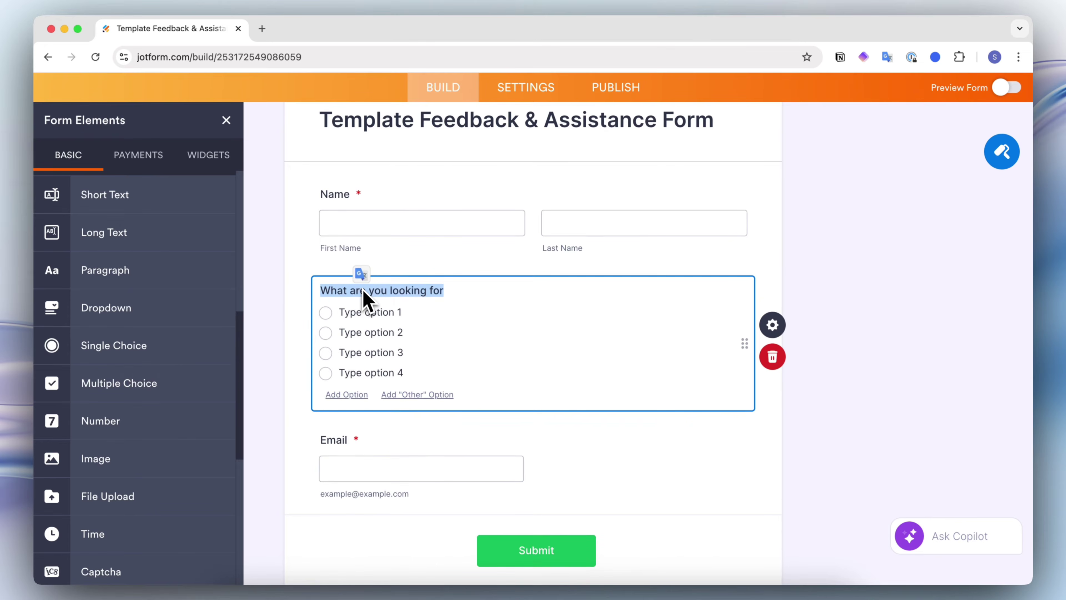
pyautogui.press('Right')
# - Name the question's first two options "Template Assistance" and "Template Feedback", and delete the two unused options
pyautogui.press('BackSpace')
pyautogui.press('BackSpace')
pyautogui.press('BackSpace')
pyautogui.press('BackSpace')
pyautogui.press('BackSpace')
pyautogui.press('BackSpace')
pyautogui.press('BackSpace')
pyautogui.press('BackSpace')
pyautogui.press('BackSpace')
pyautogui.press('BackSpace')
pyautogui.press('BackSpace')
pyautogui.press('BackSpace')
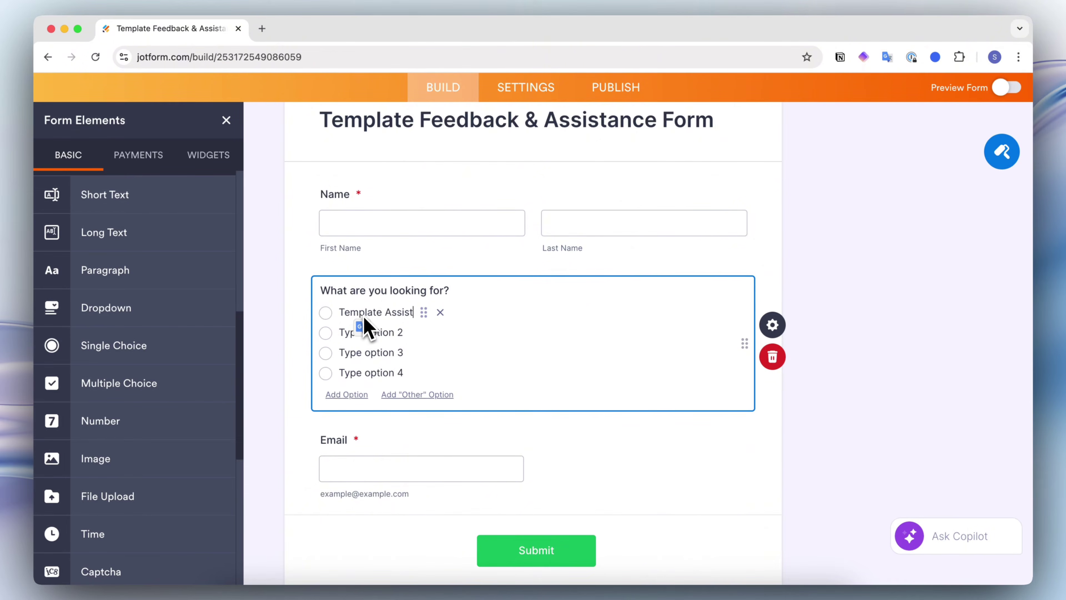
pyautogui.click(403, 332)
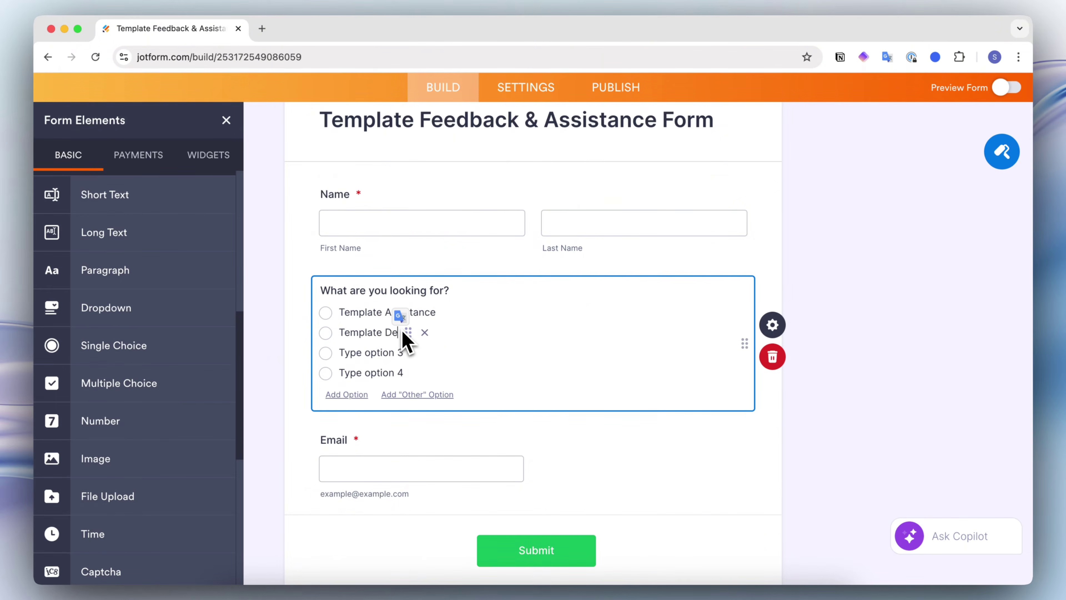
pyautogui.click(414, 352)
pyautogui.click(414, 352)
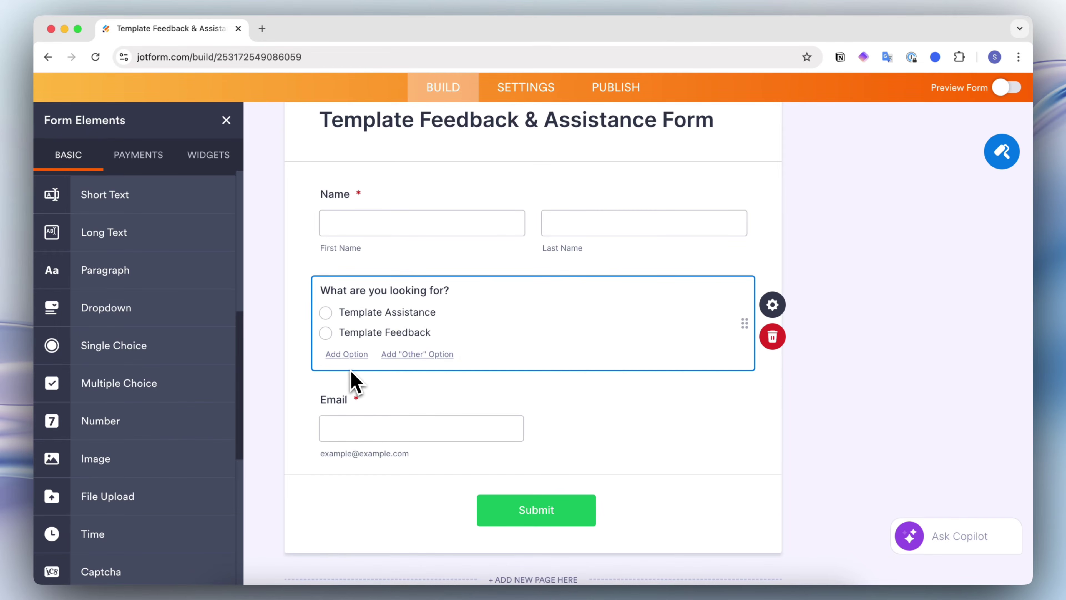
# - Add an "Other" option to the single choice question and move the question below the Email field
pyautogui.click(413, 355)
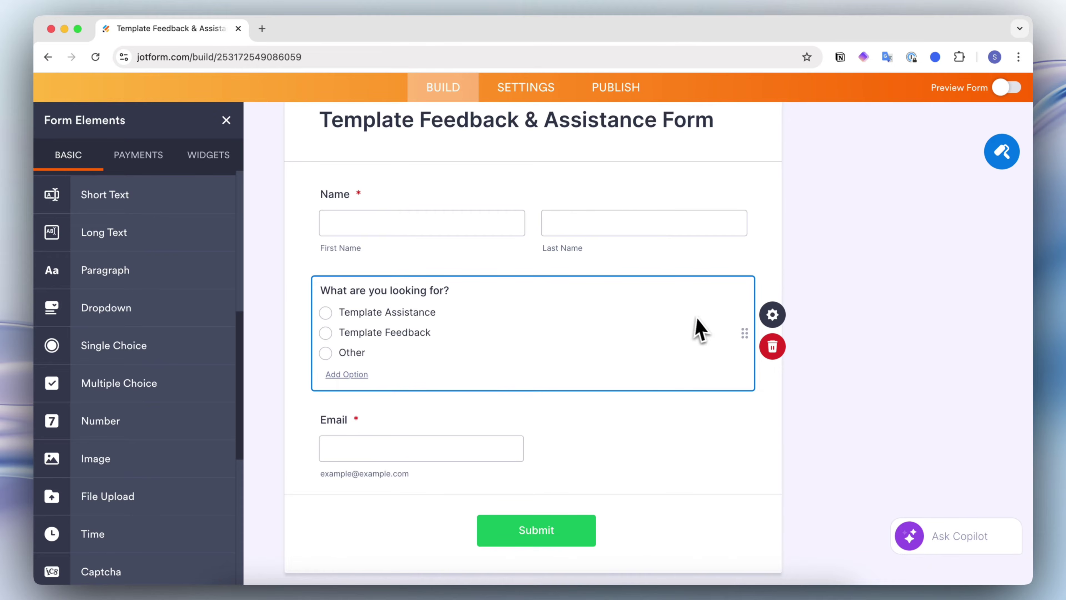
pyautogui.moveTo(752, 342); pyautogui.dragTo(718, 460)
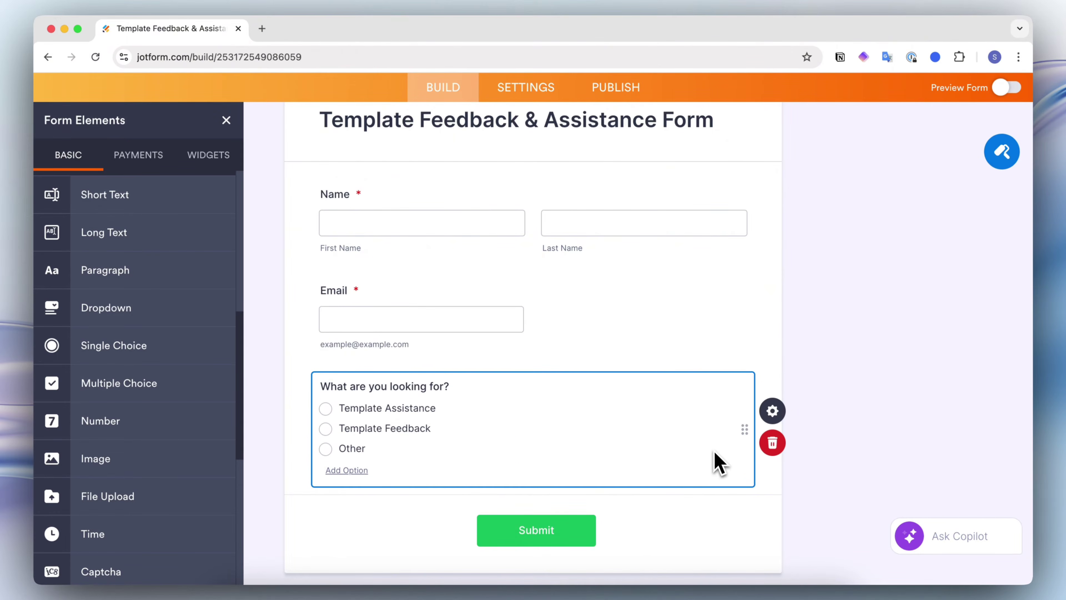
# - Add a Short Text question "Which template did you purchase?" and place it between Email and "What are you looking for?"
pyautogui.scroll(-3, 504, 403)
pyautogui.scroll(2, 143, 328)
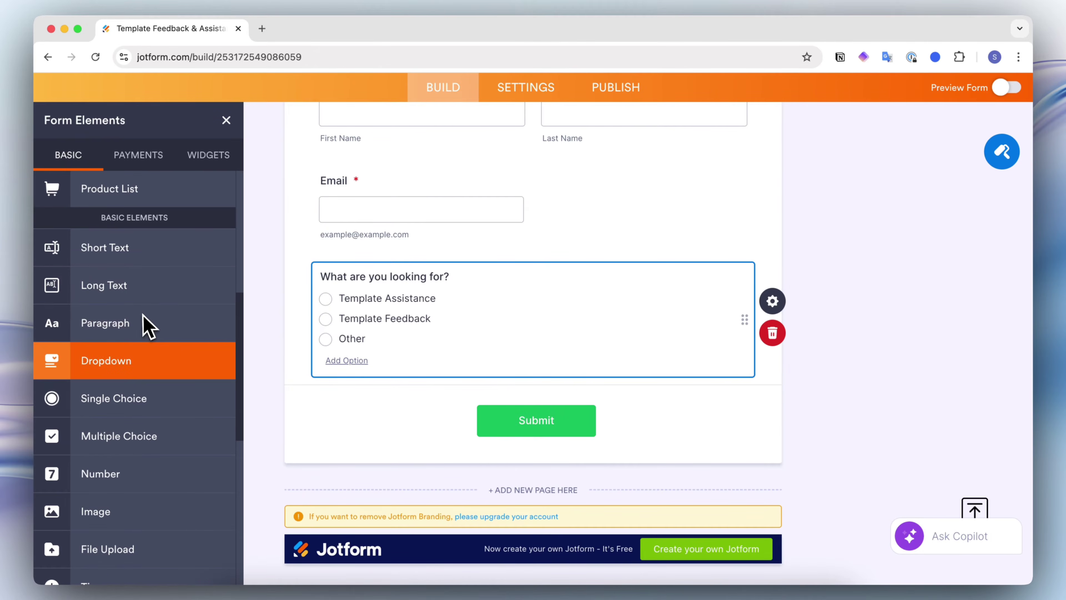
pyautogui.click(141, 261)
pyautogui.write('Whiuch template did')
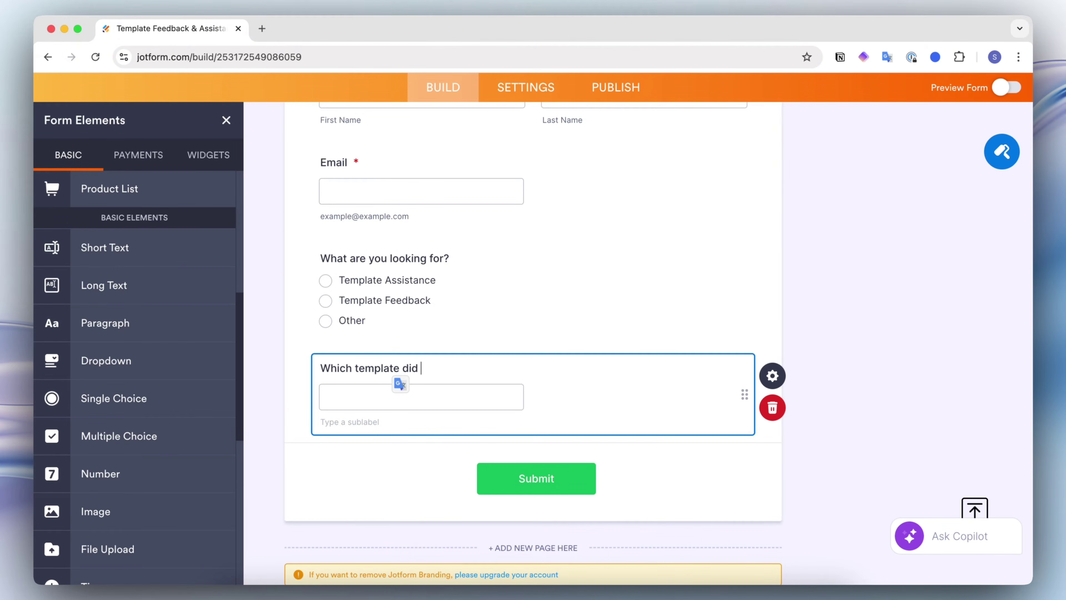
pyautogui.write('?')
pyautogui.moveTo(746, 306); pyautogui.dragTo(726, 342)
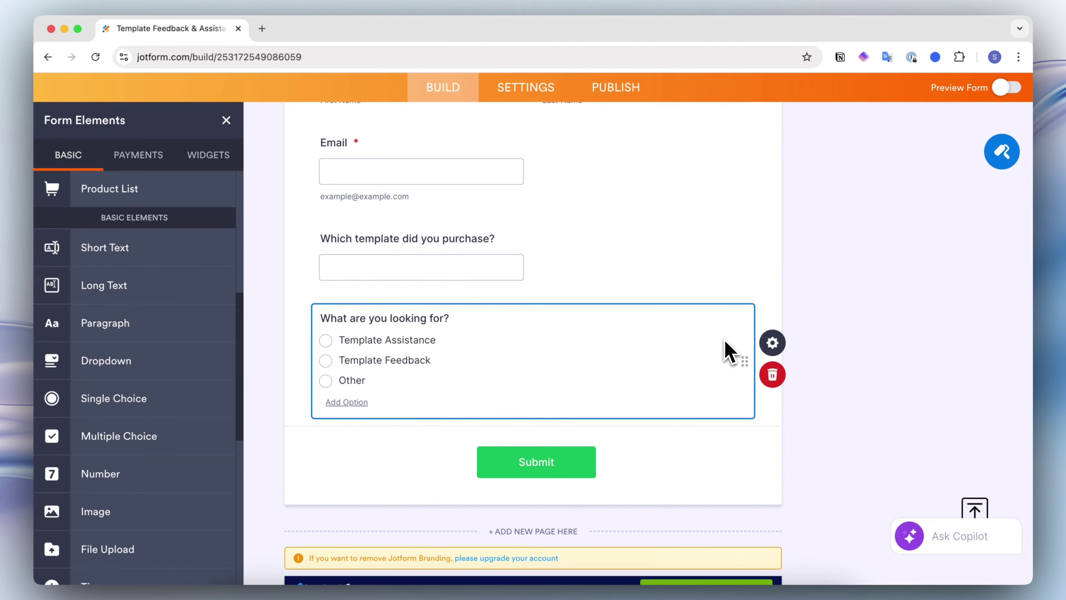
# - Add a Long Text field labelled "Describe what happened:" at the end of the form
pyautogui.scroll(3, 596, 315)
pyautogui.scroll(-5, 473, 401)
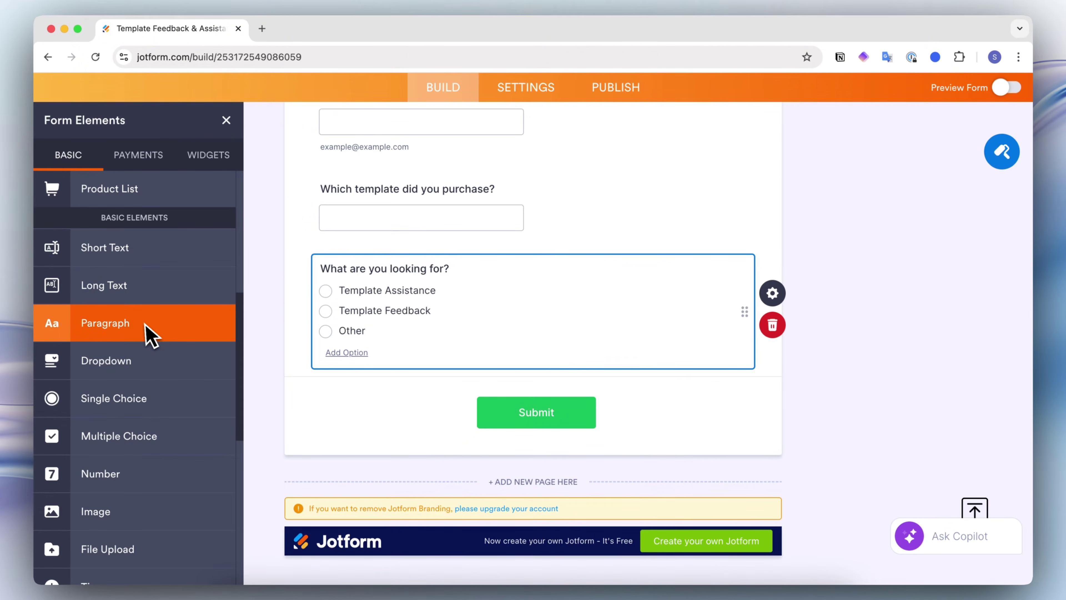
pyautogui.click(125, 296)
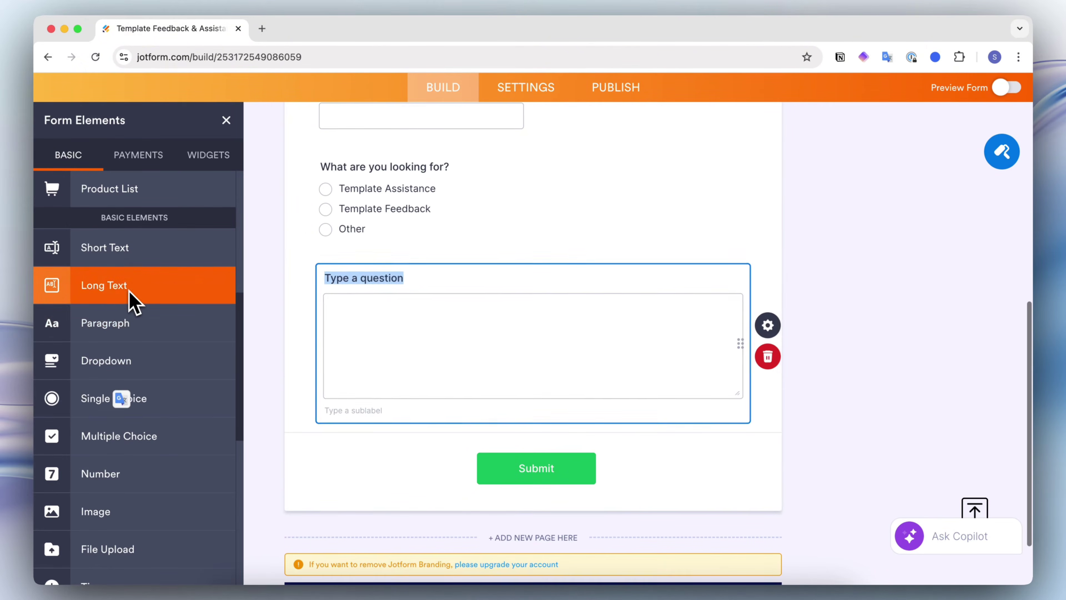
pyautogui.doubleClick(379, 278)
pyautogui.tripleClick(380, 277)
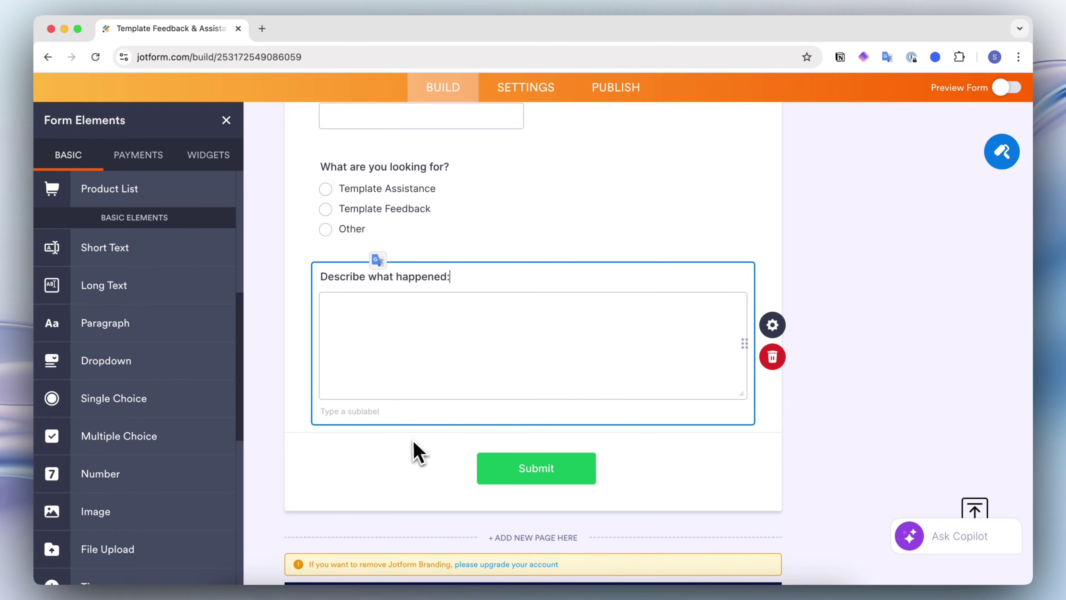
# - Add a File Upload field labelled "Screenshots" below the description field
pyautogui.scroll(-4, 164, 420)
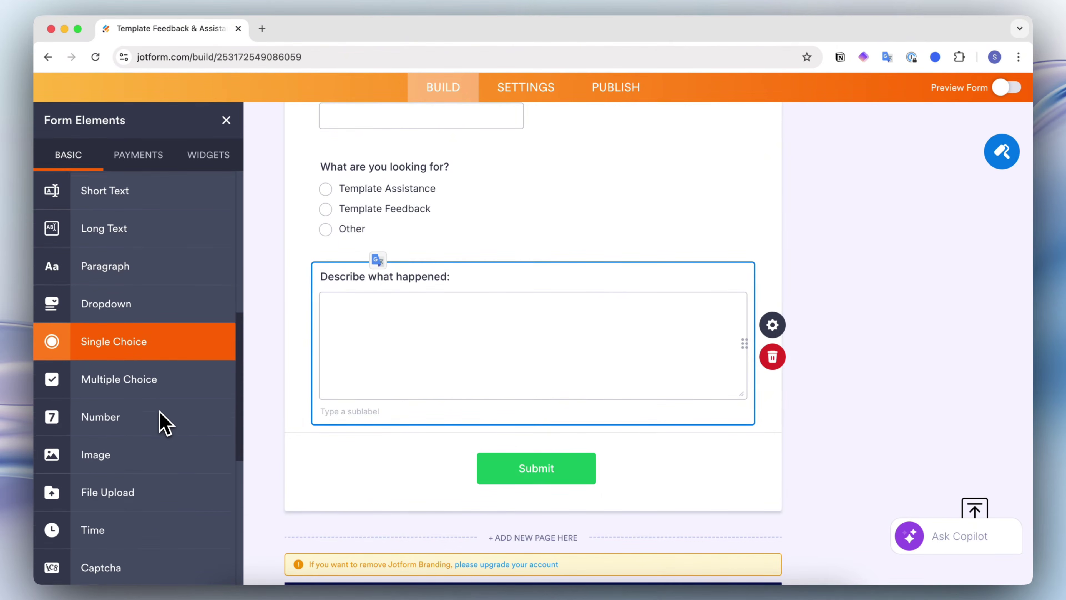
pyautogui.scroll(-1, 160, 413)
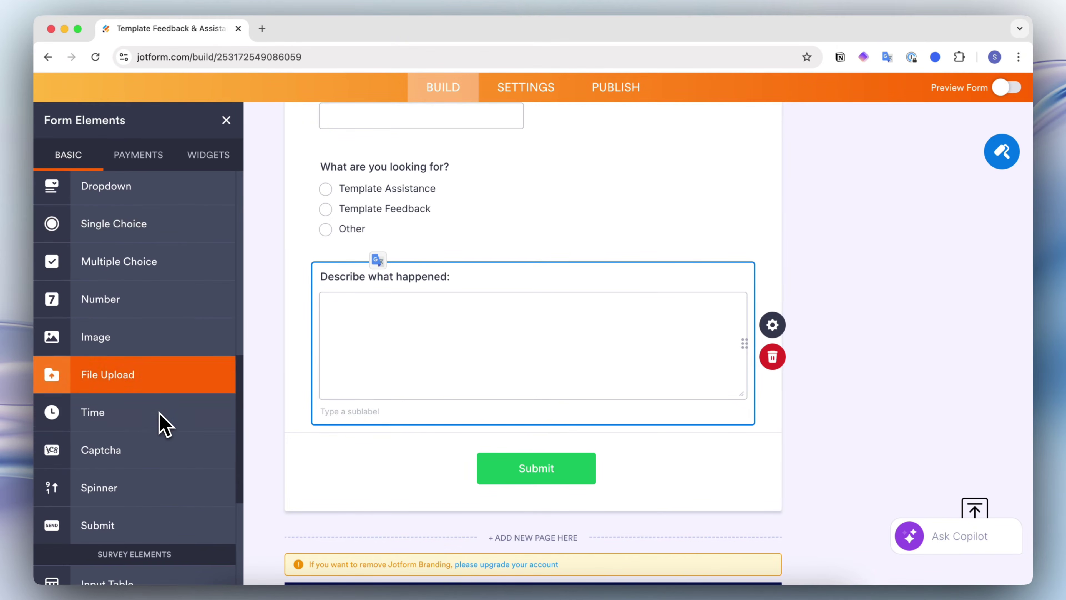
pyautogui.click(136, 374)
pyautogui.write('Screenshots')
pyautogui.scroll(3, 572, 305)
pyautogui.scroll(-4, 572, 303)
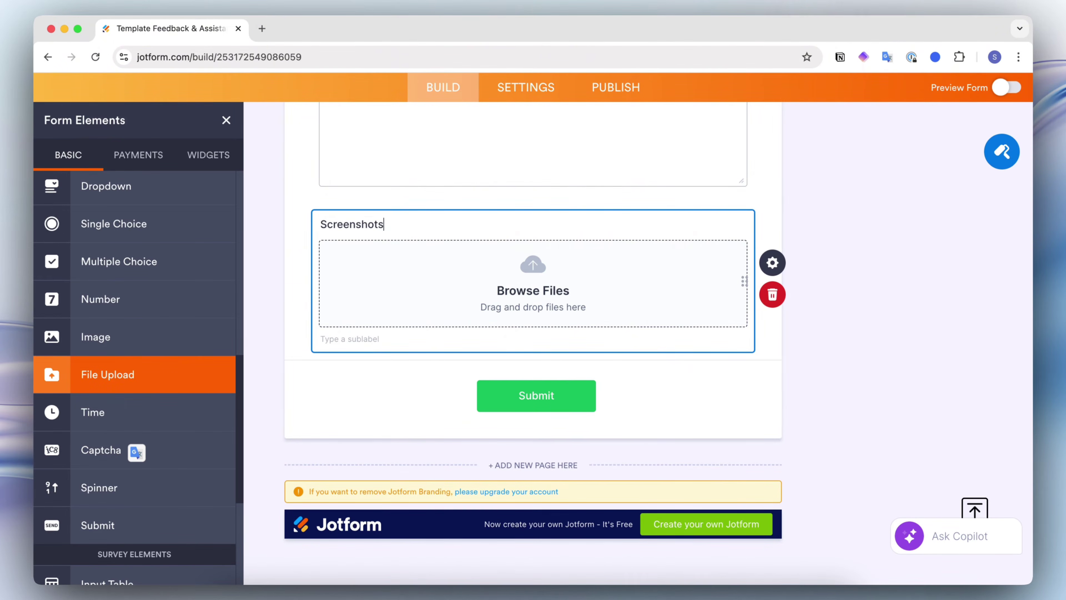
pyautogui.scroll(-1, 135, 364)
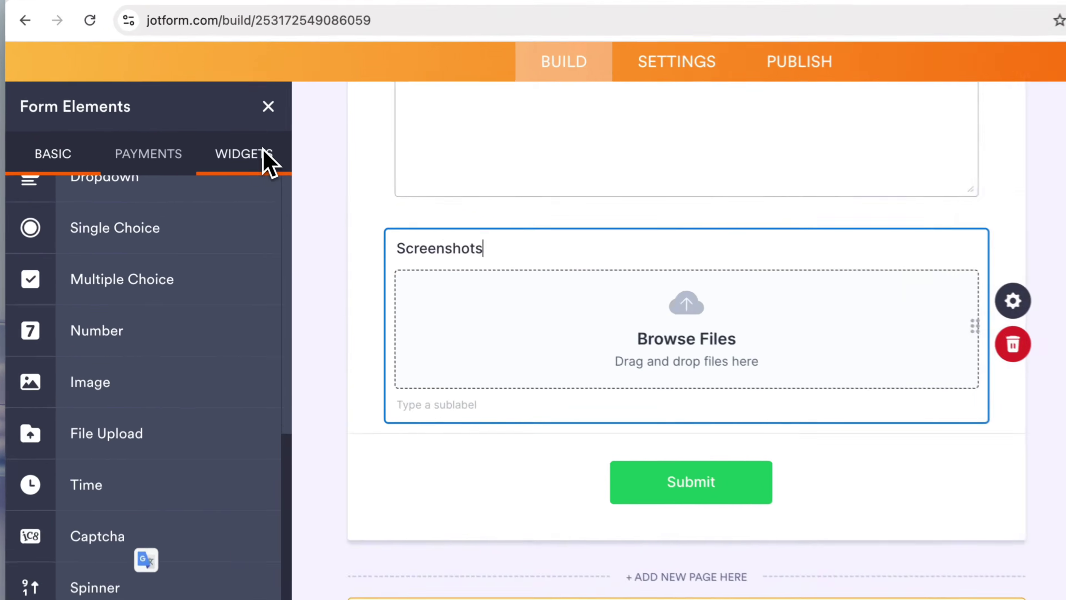
pyautogui.click(221, 155)
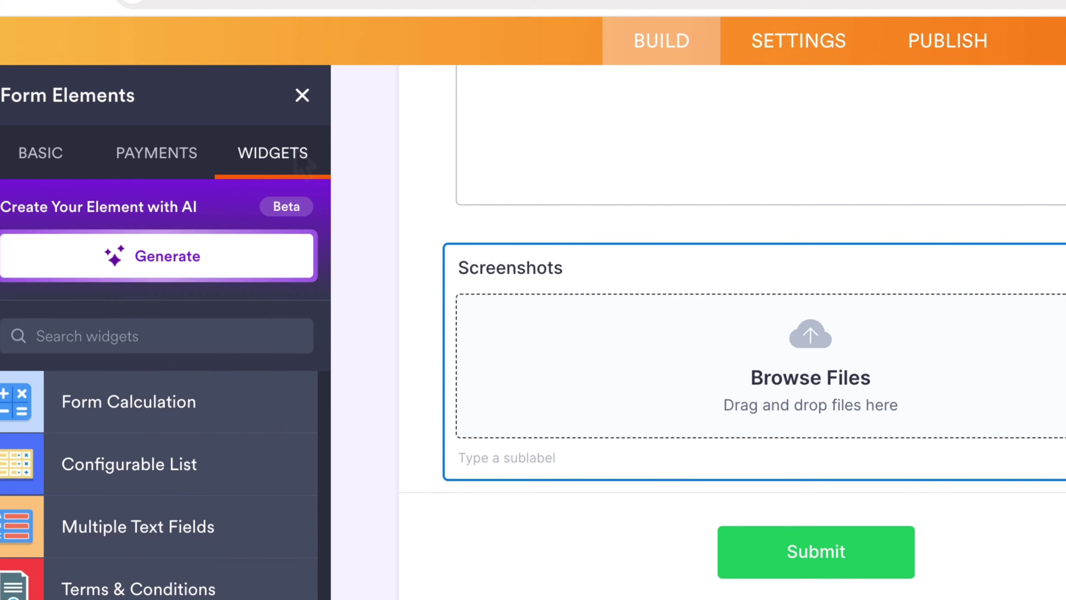
pyautogui.click(222, 347)
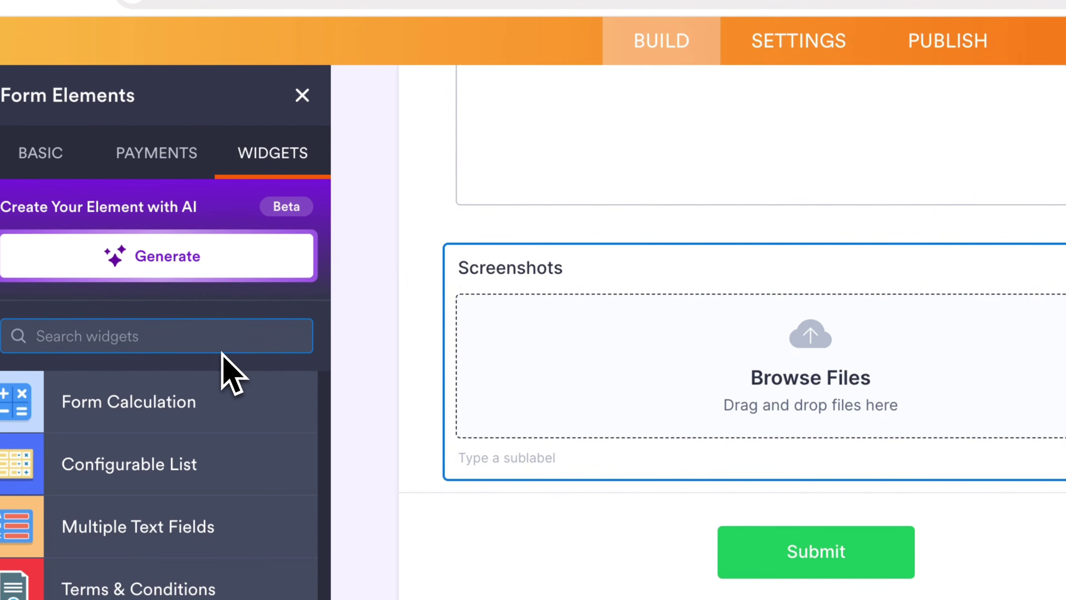
pyautogui.write('calendly')
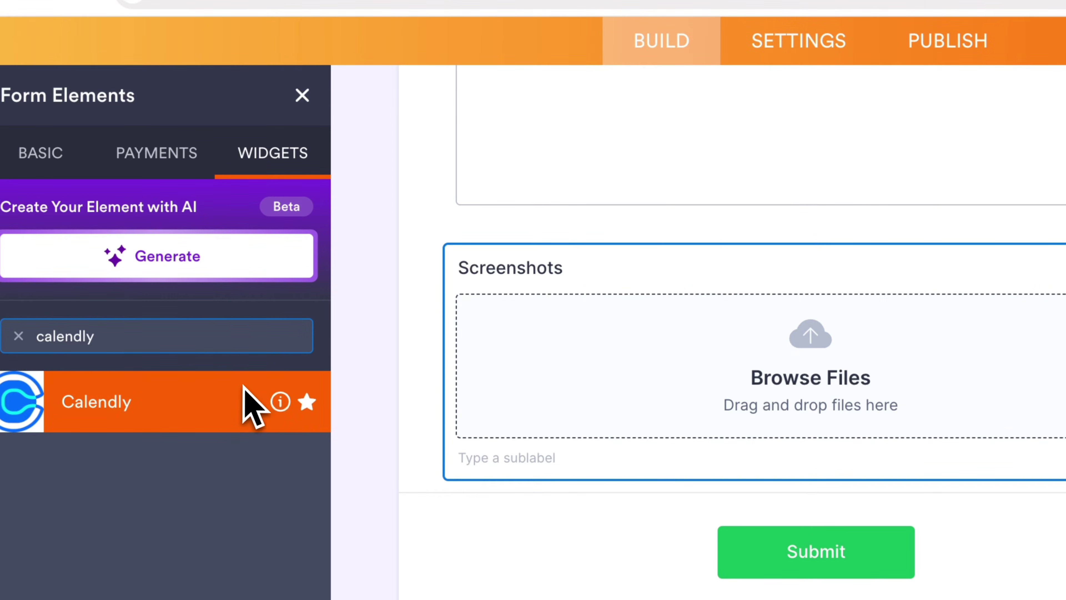
pyautogui.click(202, 412)
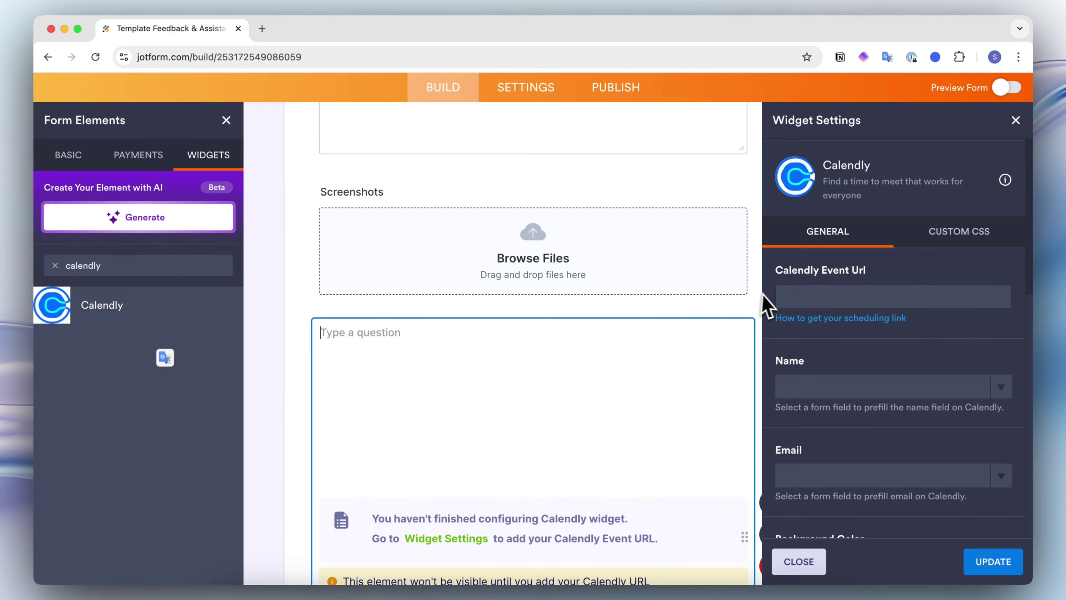
pyautogui.click(833, 295)
pyautogui.write('https://calendly.com/organizednotebook-info/15mins')
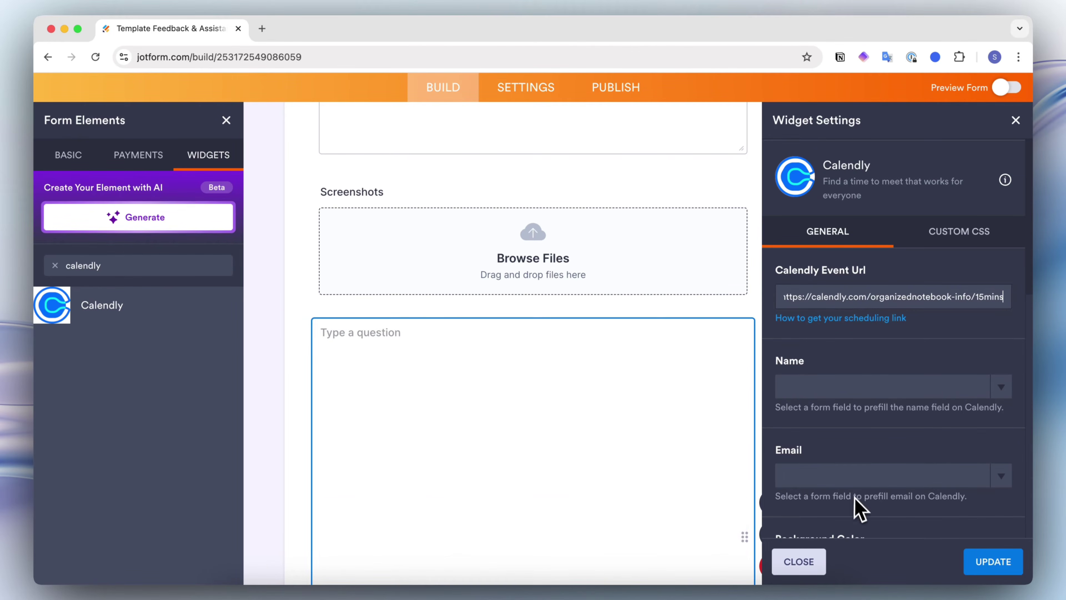
pyautogui.click(992, 561)
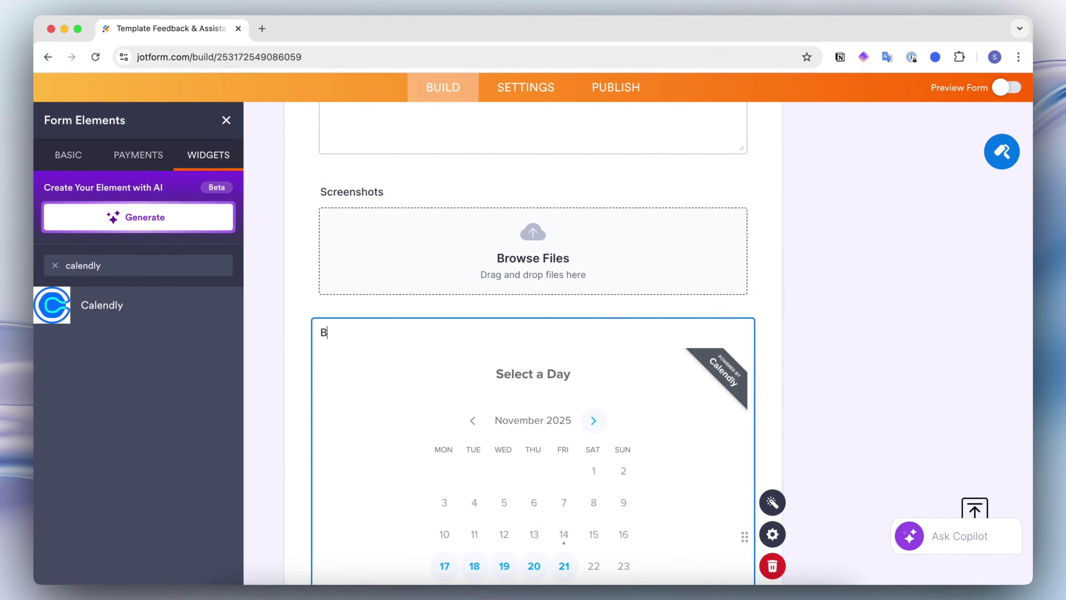
# - Make the "Describe what happened:" field required
pyautogui.scroll(7, 529, 334)
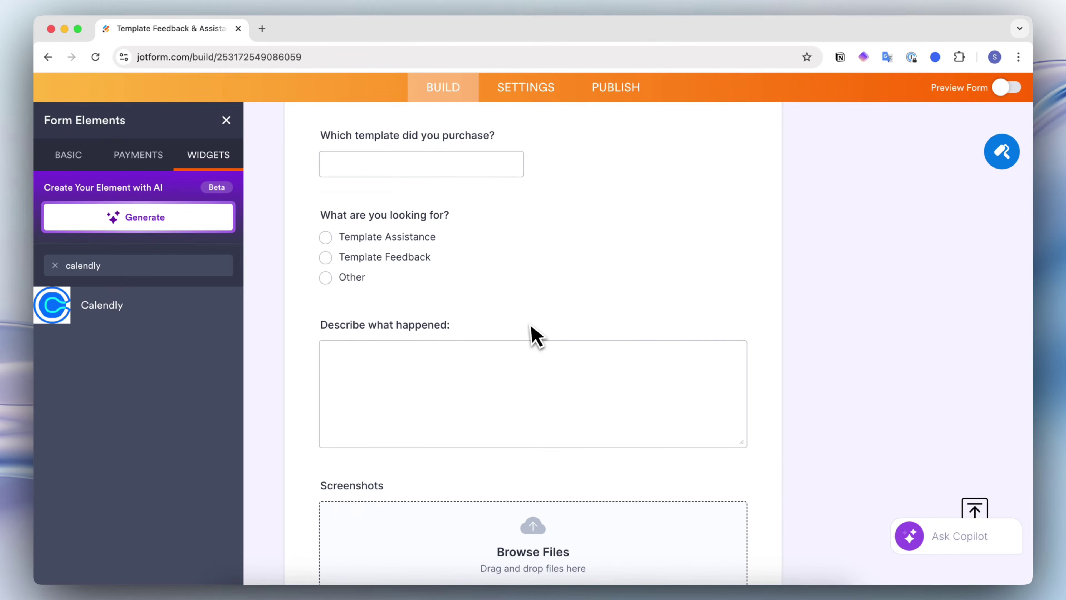
pyautogui.click(521, 330)
pyautogui.click(772, 373)
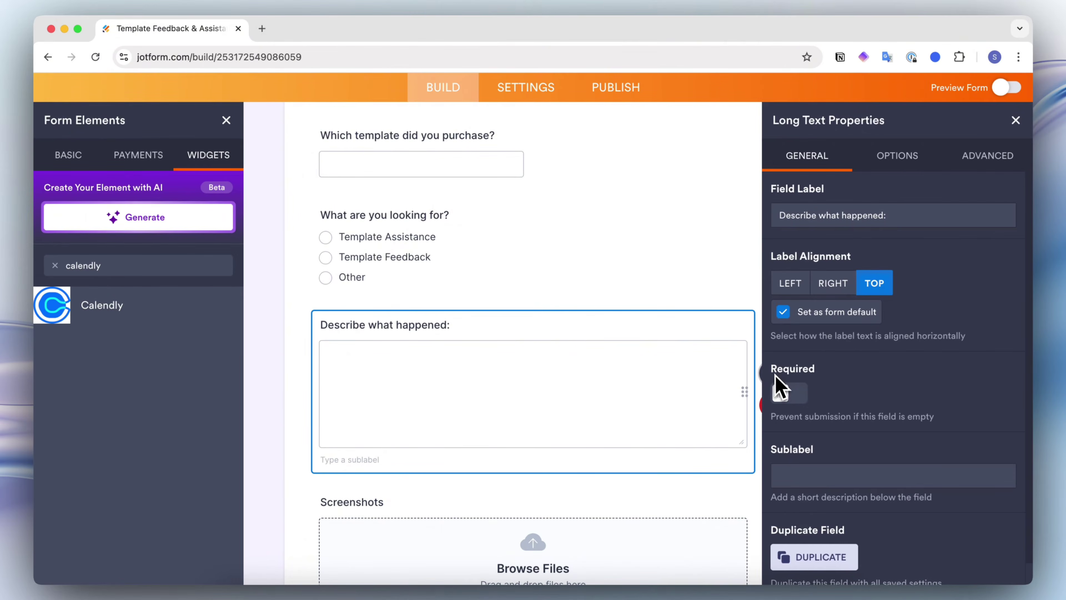
pyautogui.click(706, 271)
pyautogui.click(1016, 120)
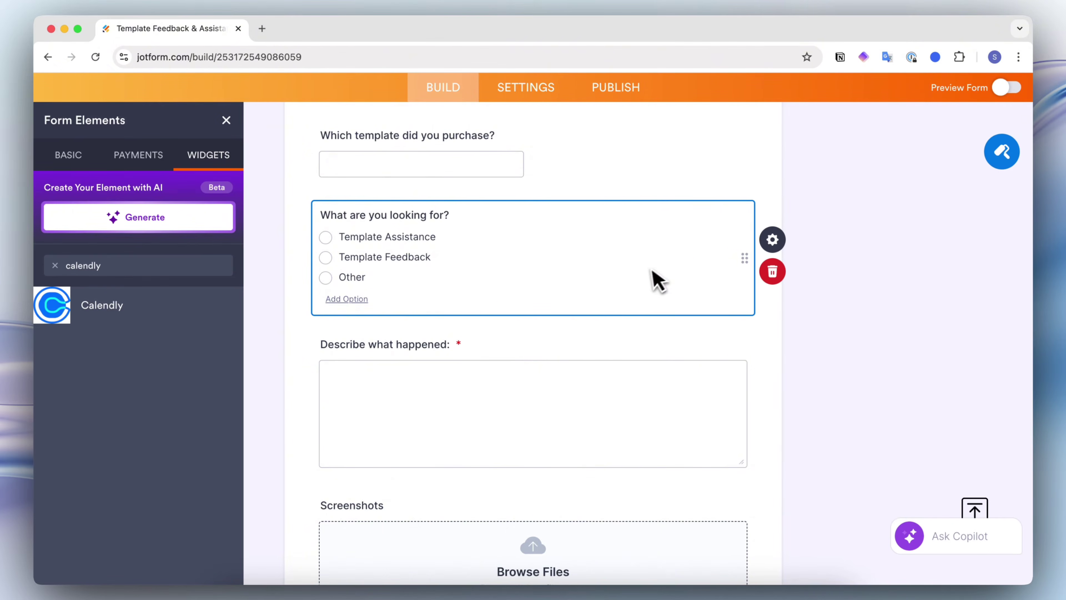
# - Add a Long Text field labelled "Share your template feedback" and move it to the end of the form, below the Calendly widget
pyautogui.scroll(-15, 657, 281)
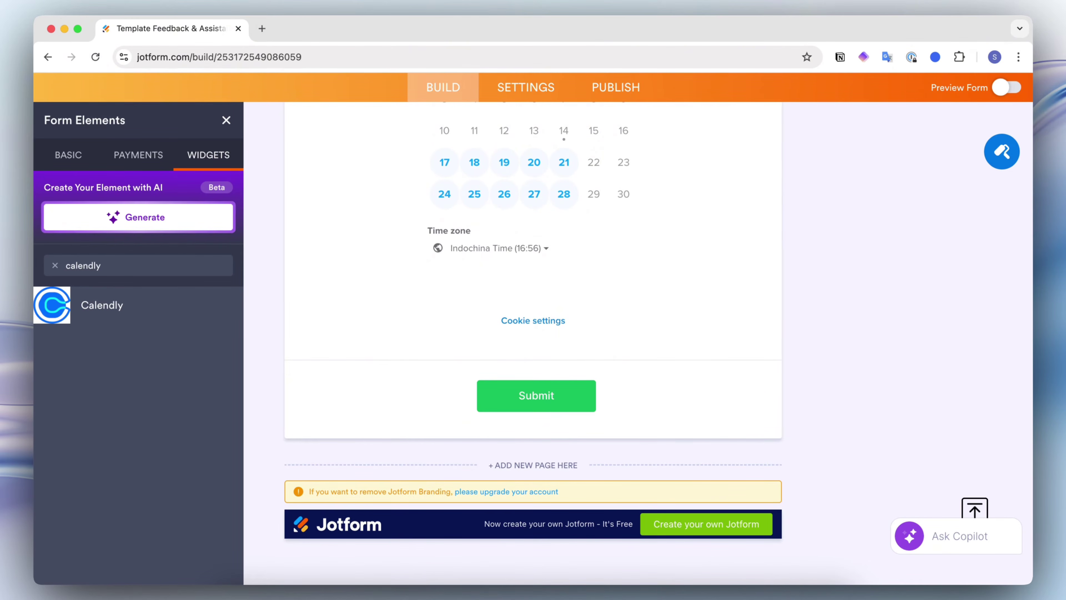
pyautogui.click(76, 158)
pyautogui.scroll(-8, 126, 284)
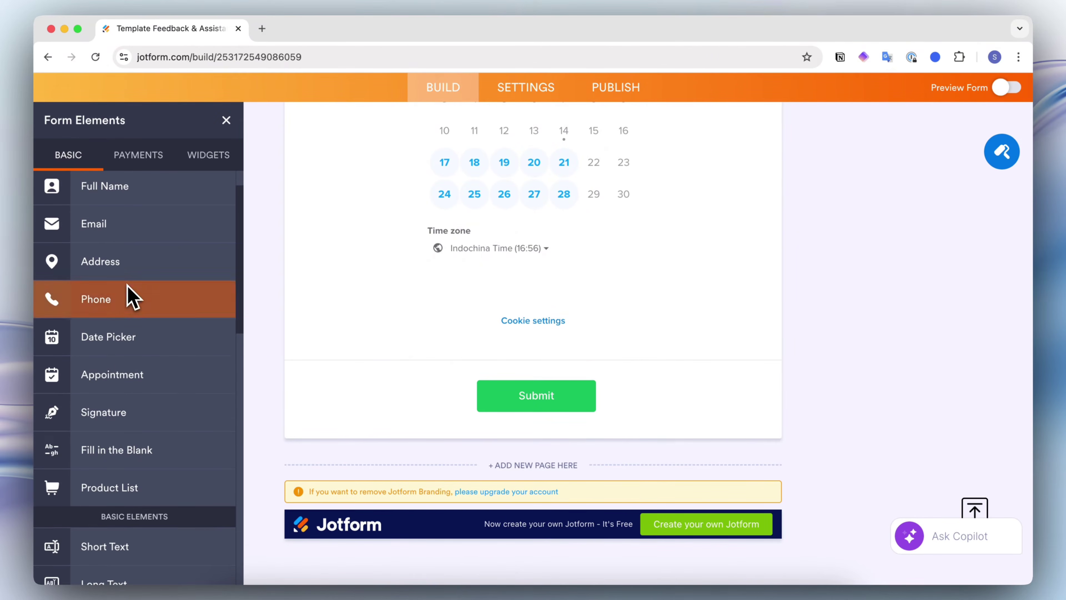
pyautogui.click(157, 307)
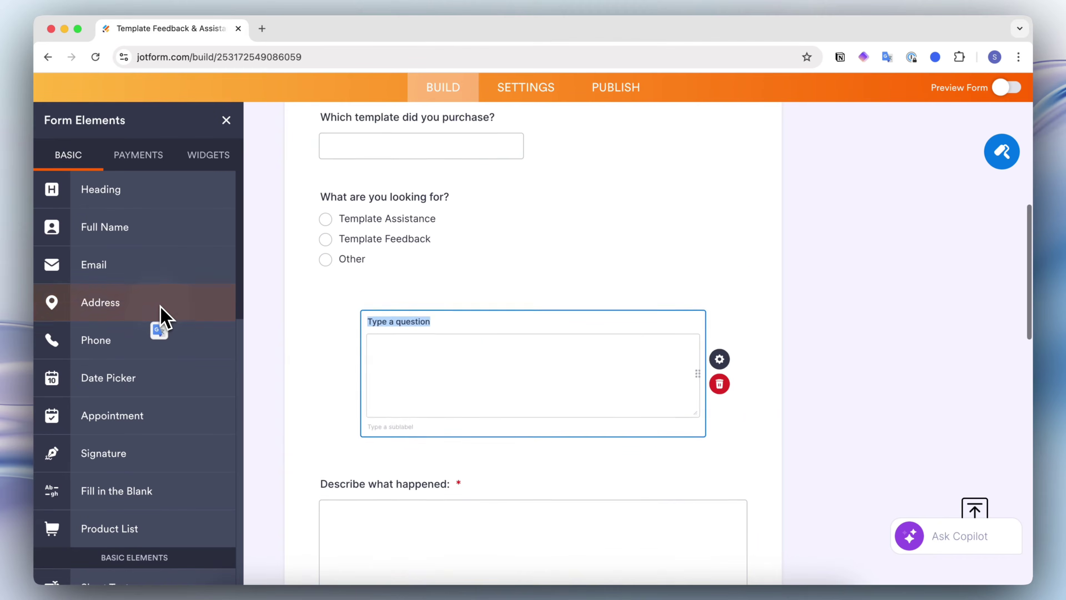
pyautogui.write('Templat')
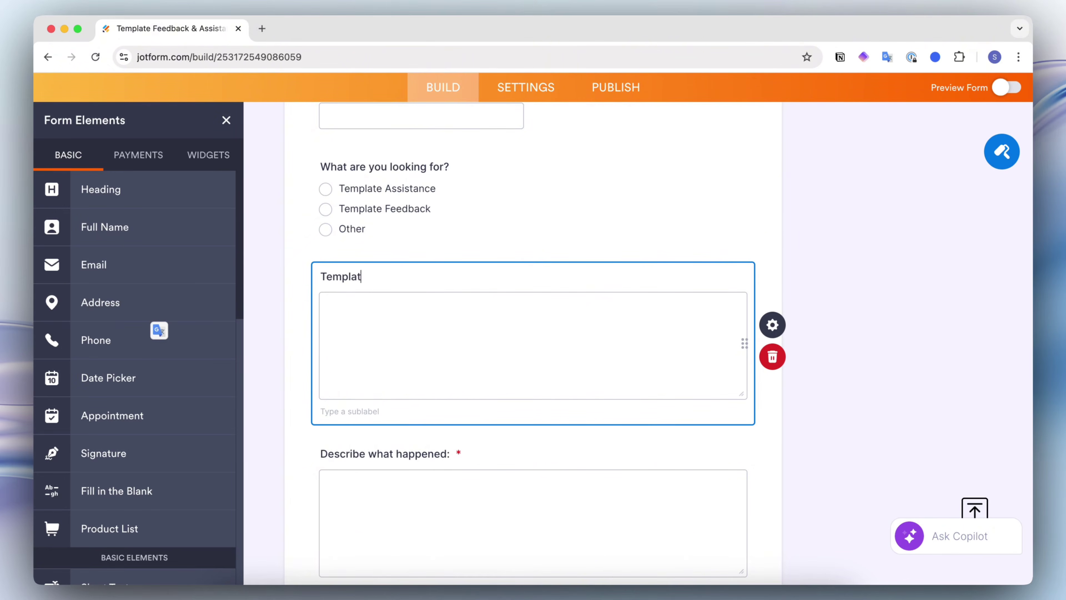
pyautogui.write('e Feedb')
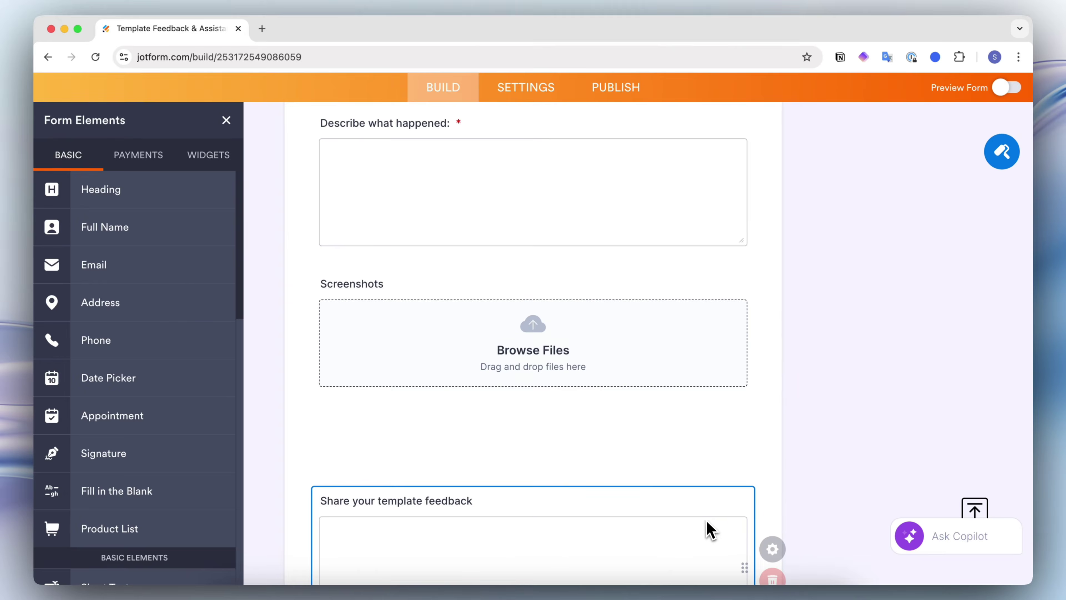
pyautogui.scroll(-2, 708, 528)
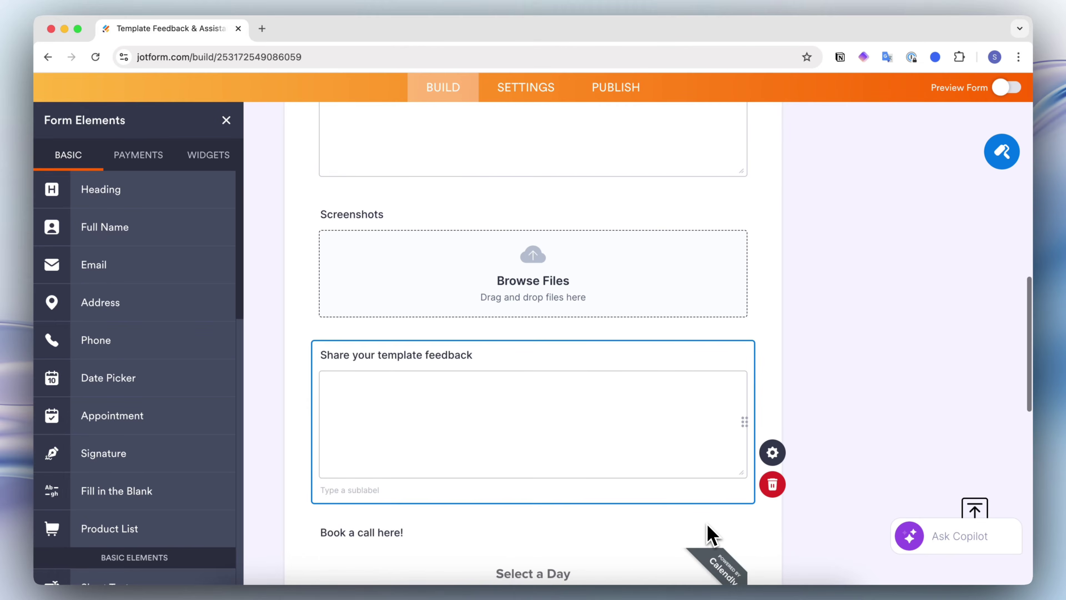
pyautogui.scroll(-6, 706, 462)
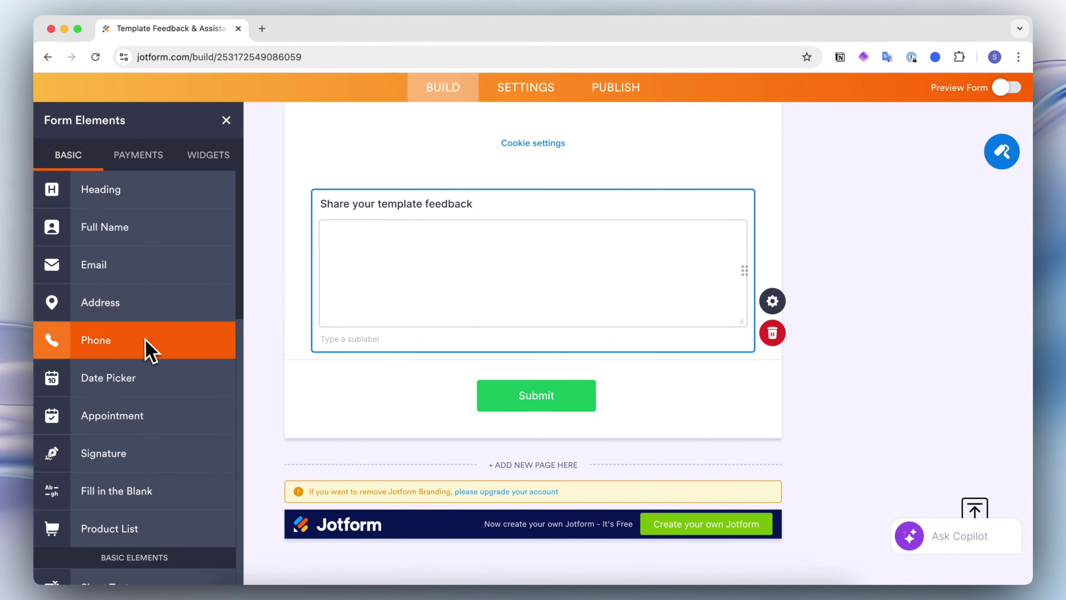
# - Add a star rating labelled "Rate the template!" and a Long Text field labelled "Comments" at the end of the form
pyautogui.scroll(-5, 145, 354)
pyautogui.scroll(-2, 145, 358)
pyautogui.scroll(-5, 144, 358)
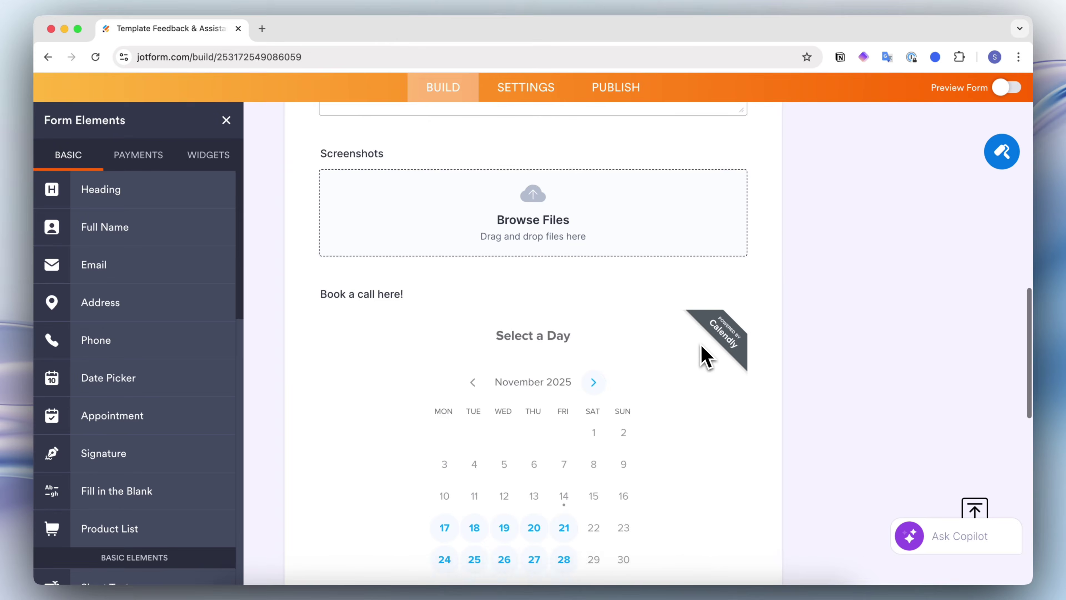
pyautogui.scroll(20, 707, 357)
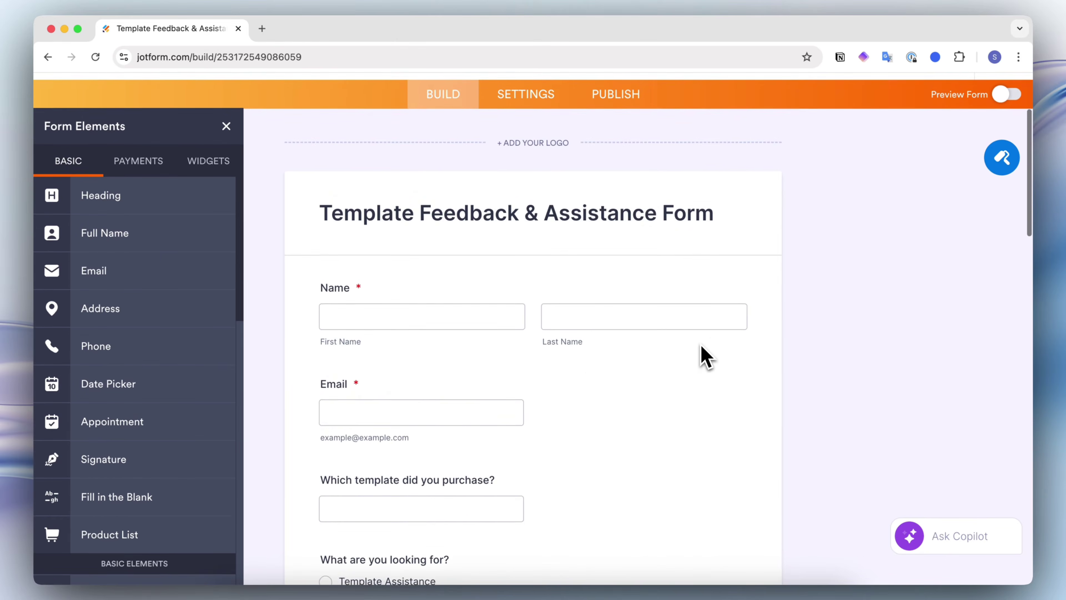
pyautogui.scroll(-10, 706, 357)
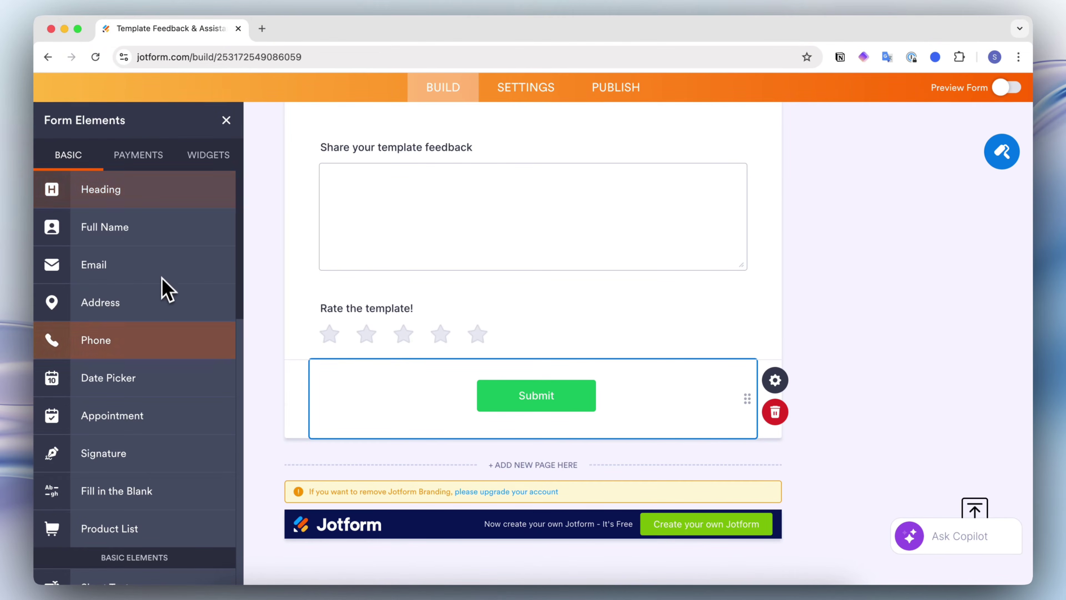
pyautogui.scroll(-1, 151, 382)
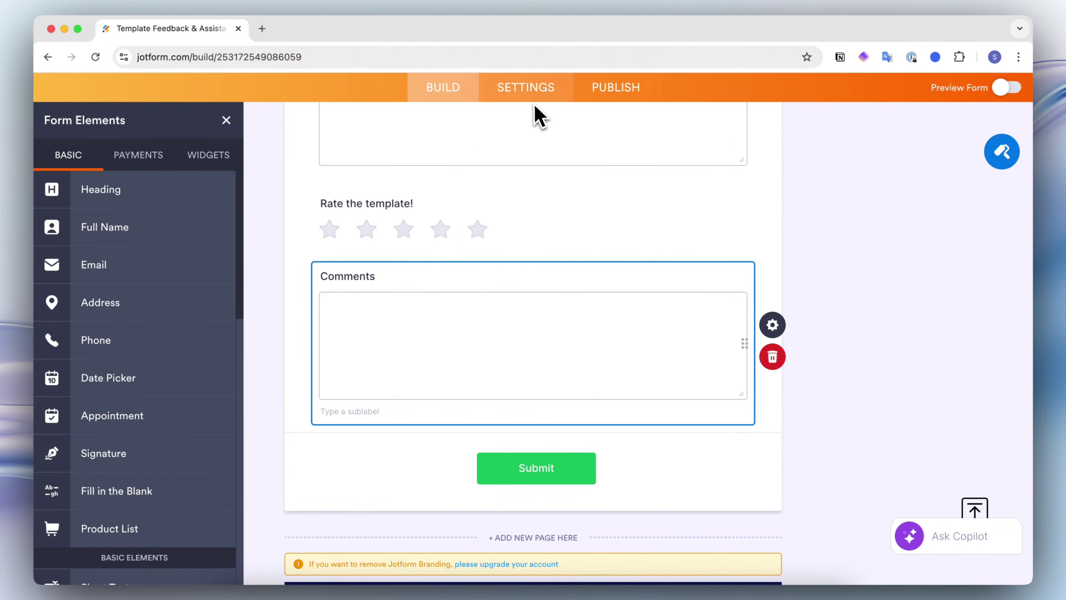
# - Create a show/hide field condition that applies when "What are you looking for?" is equal to "Template Assistance"
pyautogui.click(526, 90)
pyautogui.scroll(-1, 502, 252)
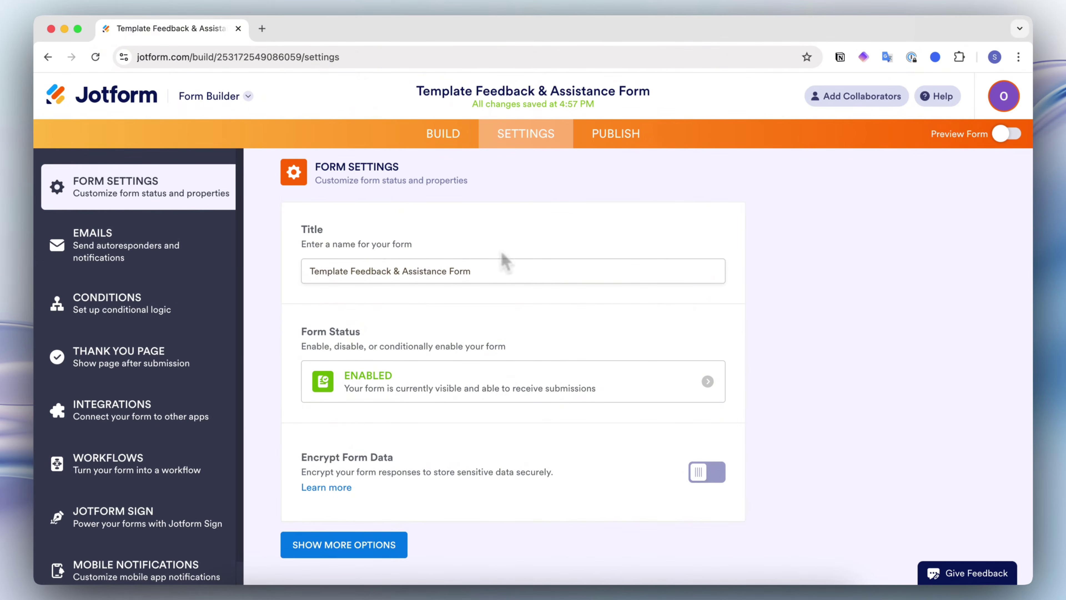
pyautogui.click(153, 312)
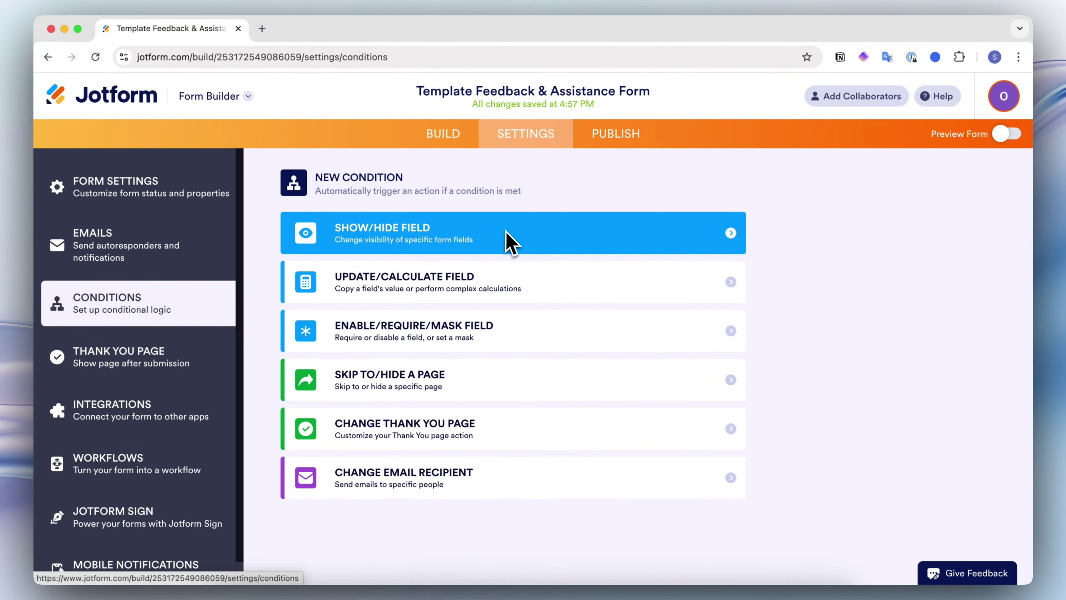
pyautogui.click(507, 240)
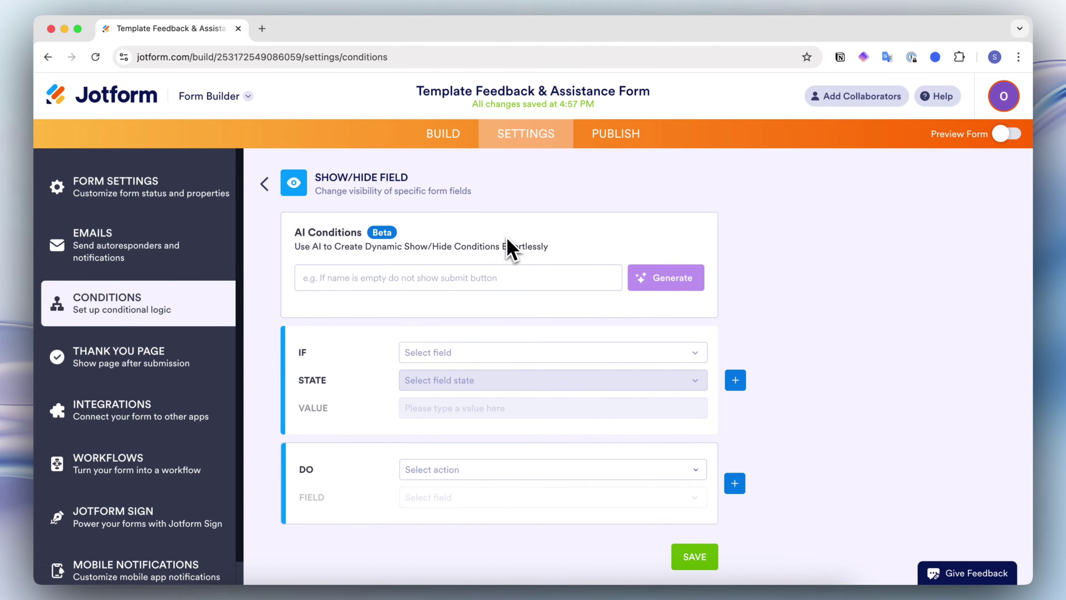
pyautogui.click(466, 334)
pyautogui.scroll(-1, 487, 491)
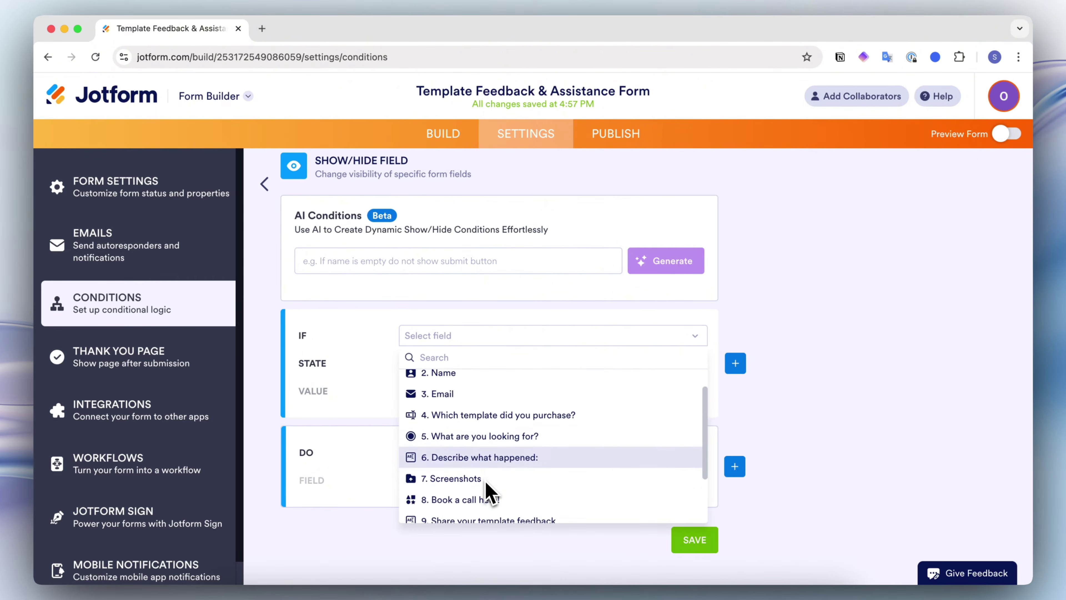
pyautogui.click(488, 437)
pyautogui.click(453, 364)
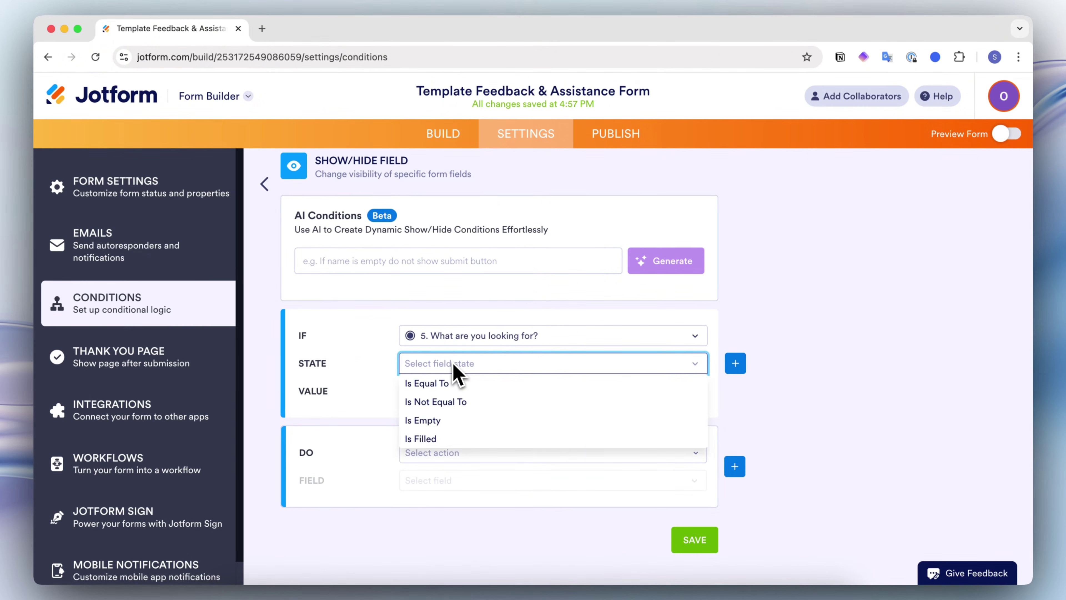
pyautogui.click(452, 383)
pyautogui.click(453, 392)
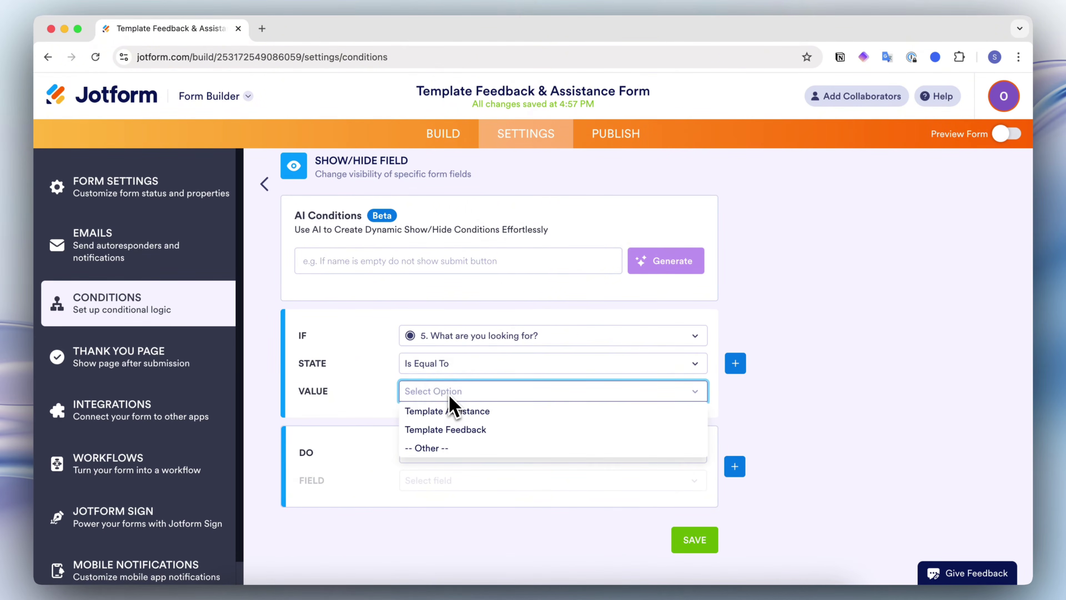
pyautogui.click(453, 411)
# - Have the condition show multiple fields, "Describe what happened:", "Screenshots" and "Book a call here!", and save it
pyautogui.click(453, 451)
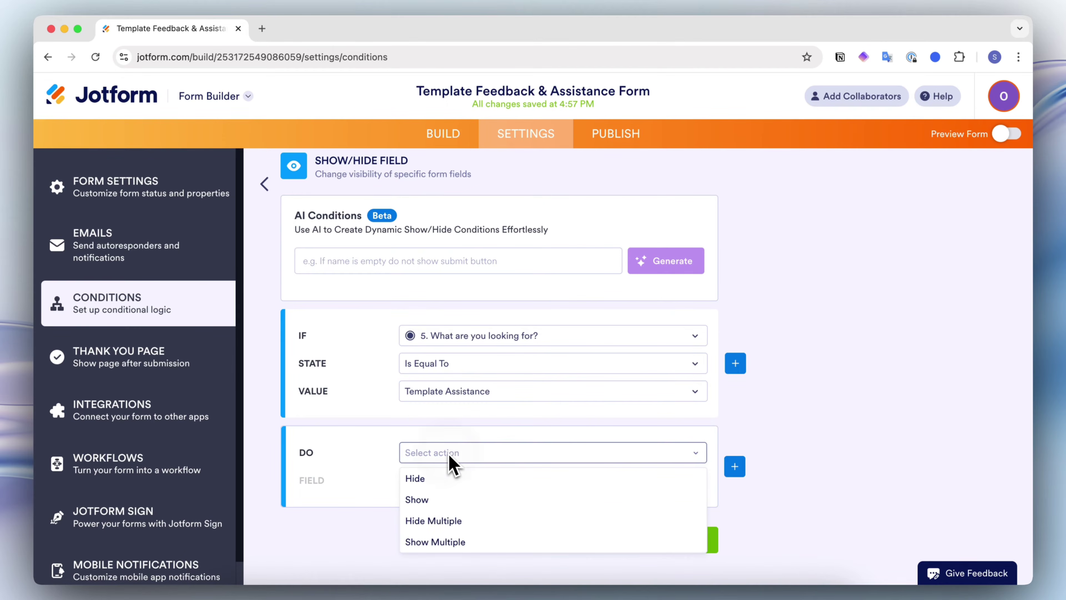
pyautogui.click(457, 544)
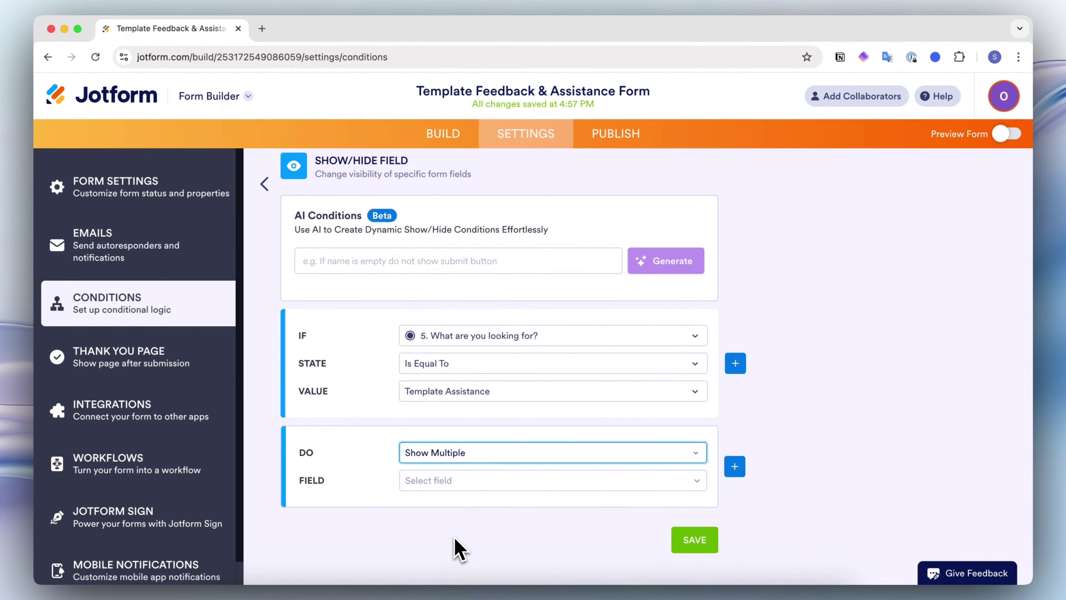
pyautogui.click(457, 486)
pyautogui.scroll(-3, 453, 546)
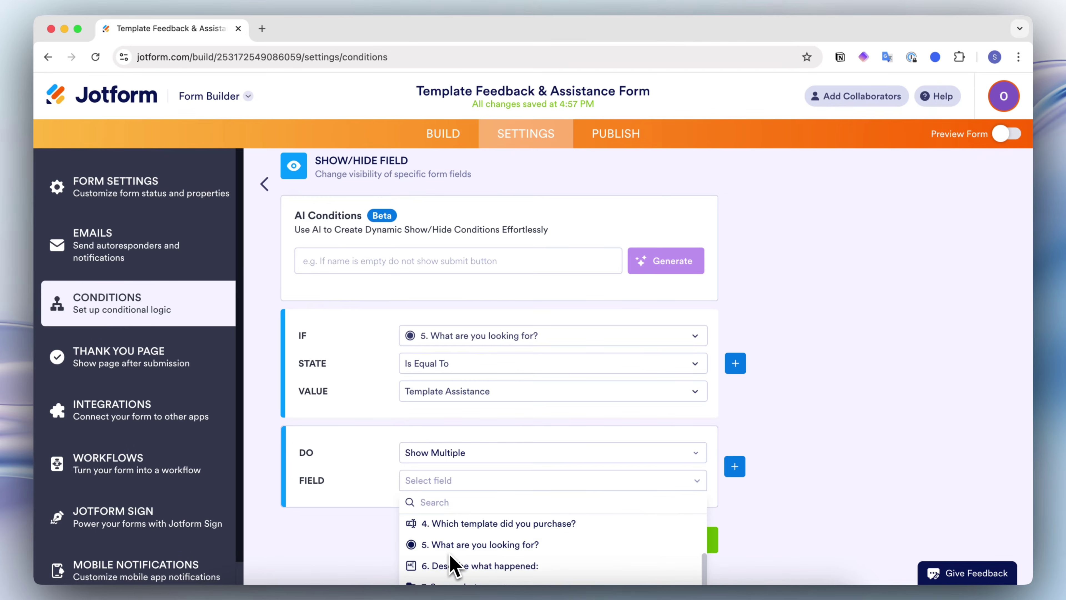
pyautogui.scroll(1, 453, 564)
pyautogui.scroll(-3, 453, 559)
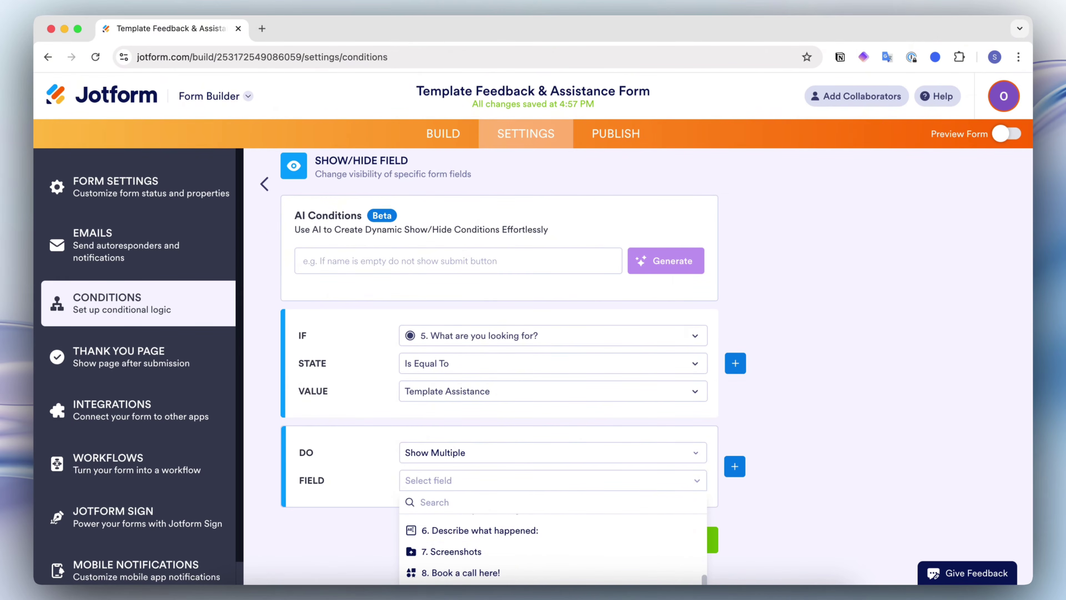
pyautogui.click(452, 534)
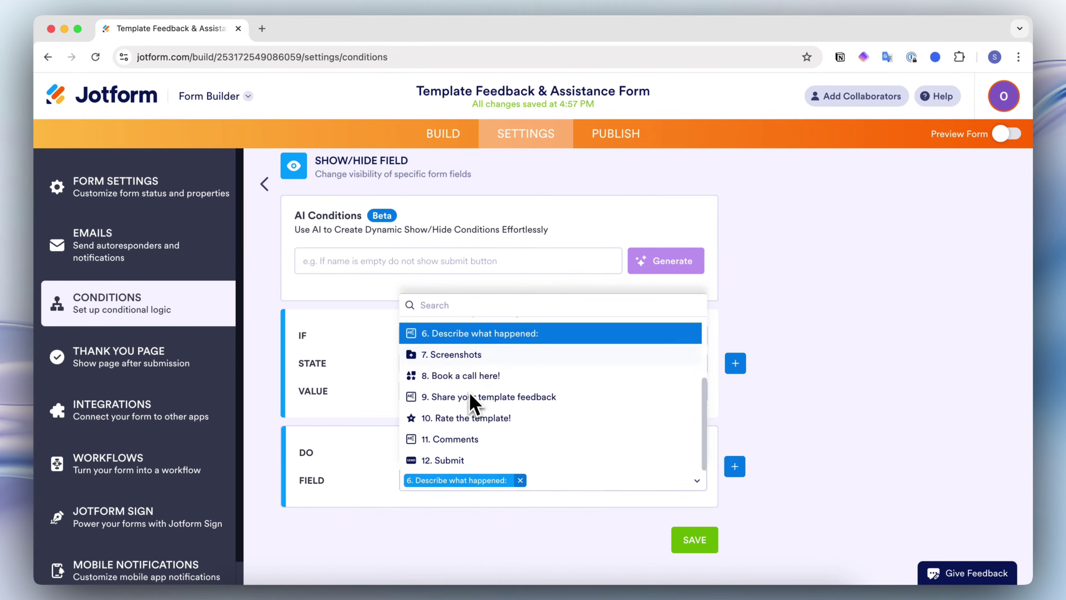
pyautogui.click(473, 355)
pyautogui.click(474, 376)
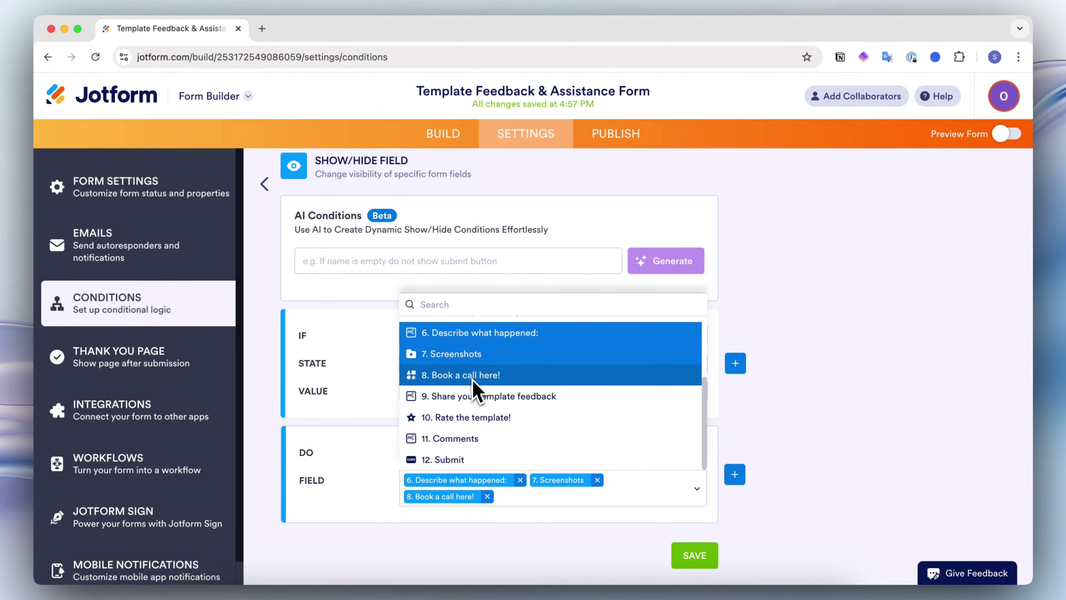
pyautogui.click(702, 561)
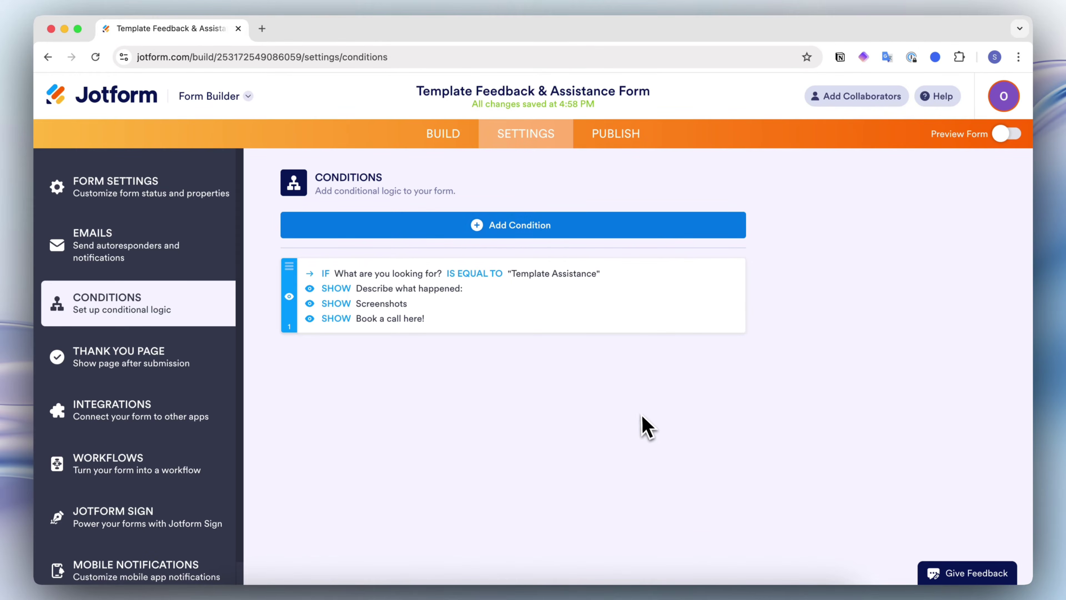
# - Create a show/hide field condition that applies when "What are you looking for?" is equal to "Template Feedback"
pyautogui.click(527, 227)
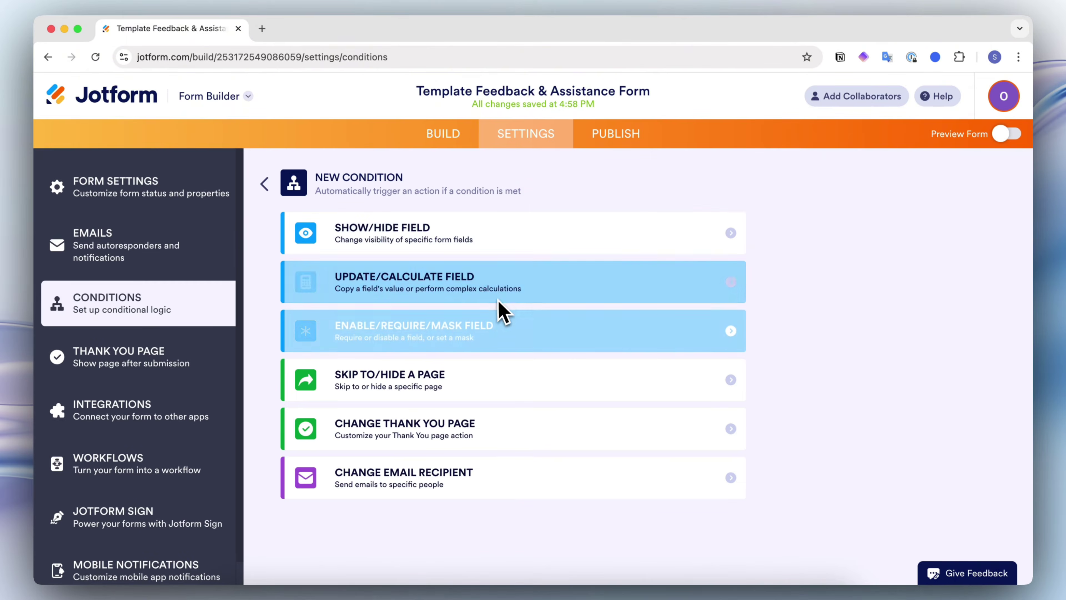
pyautogui.click(475, 247)
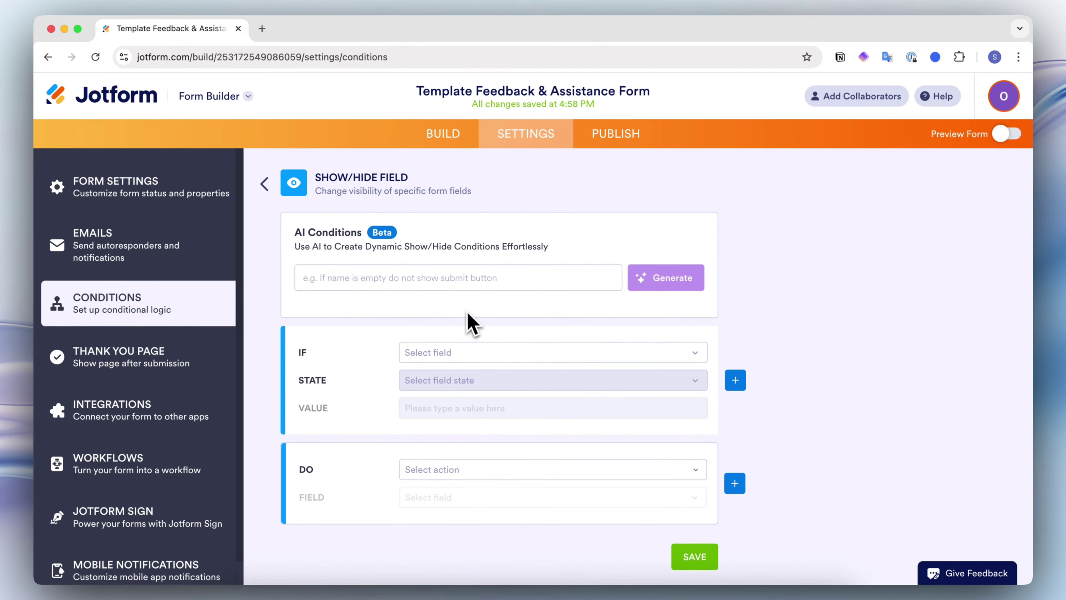
pyautogui.scroll(-1, 472, 324)
pyautogui.click(439, 339)
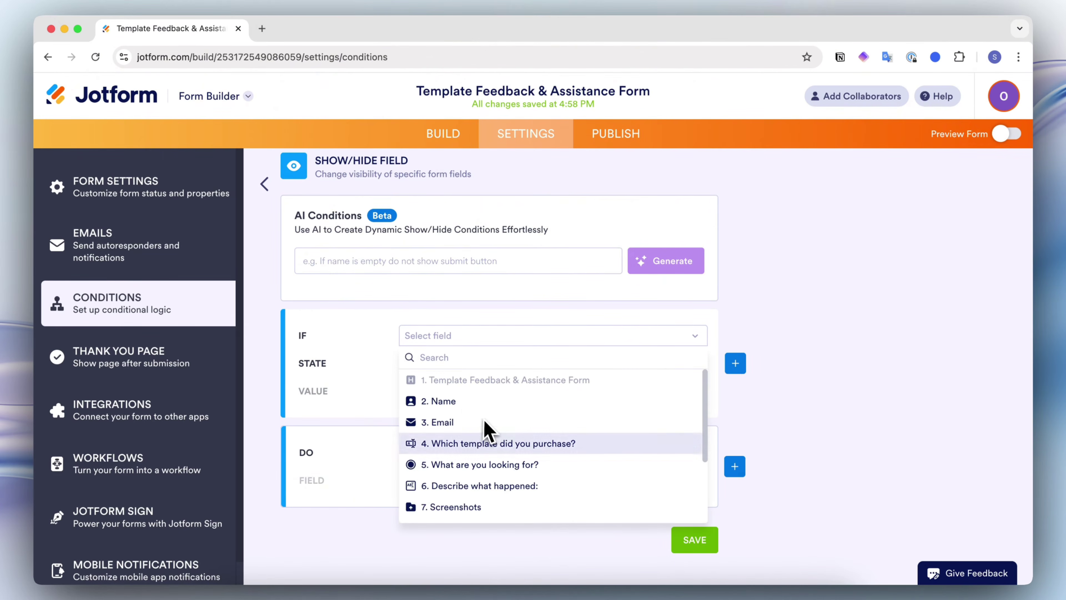
pyautogui.click(487, 464)
pyautogui.click(477, 370)
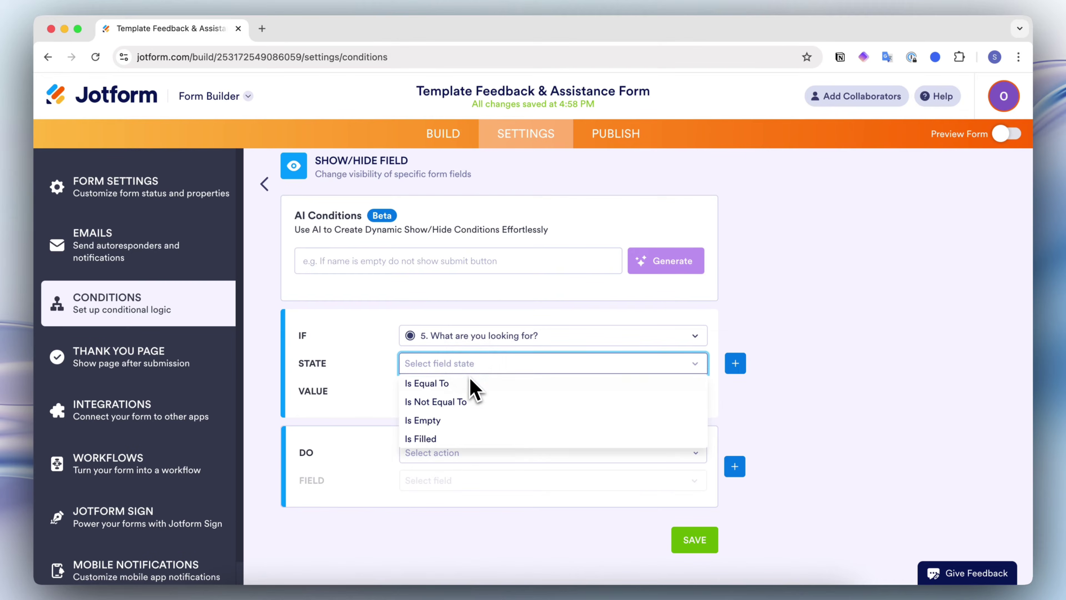
pyautogui.click(470, 382)
pyautogui.click(471, 395)
pyautogui.click(467, 432)
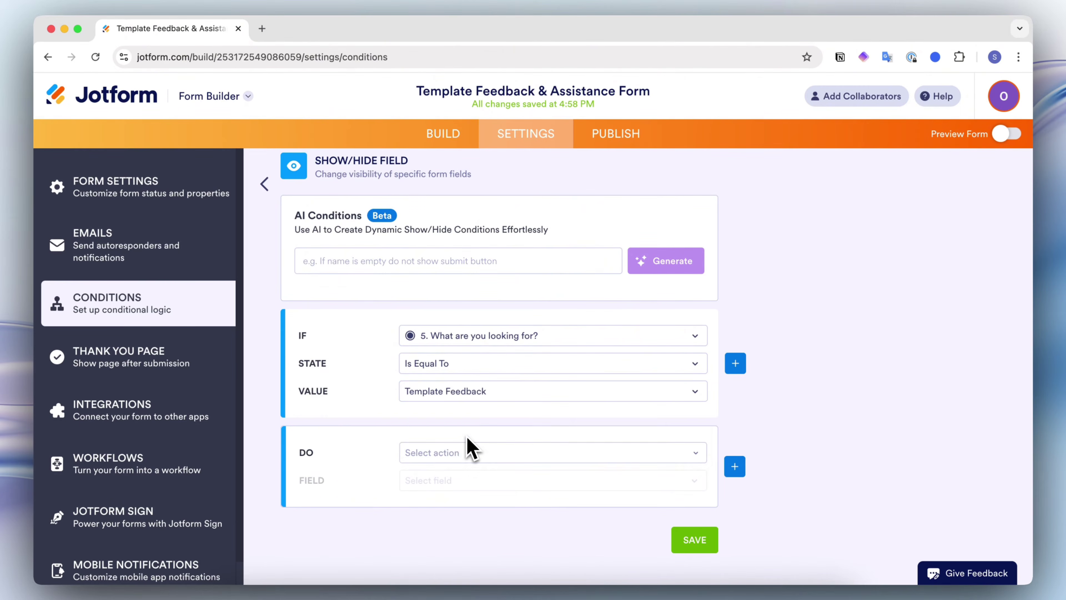
# - Have the condition show multiple fields, "Share your template feedback" and "Rate the template!", and save it
pyautogui.click(458, 453)
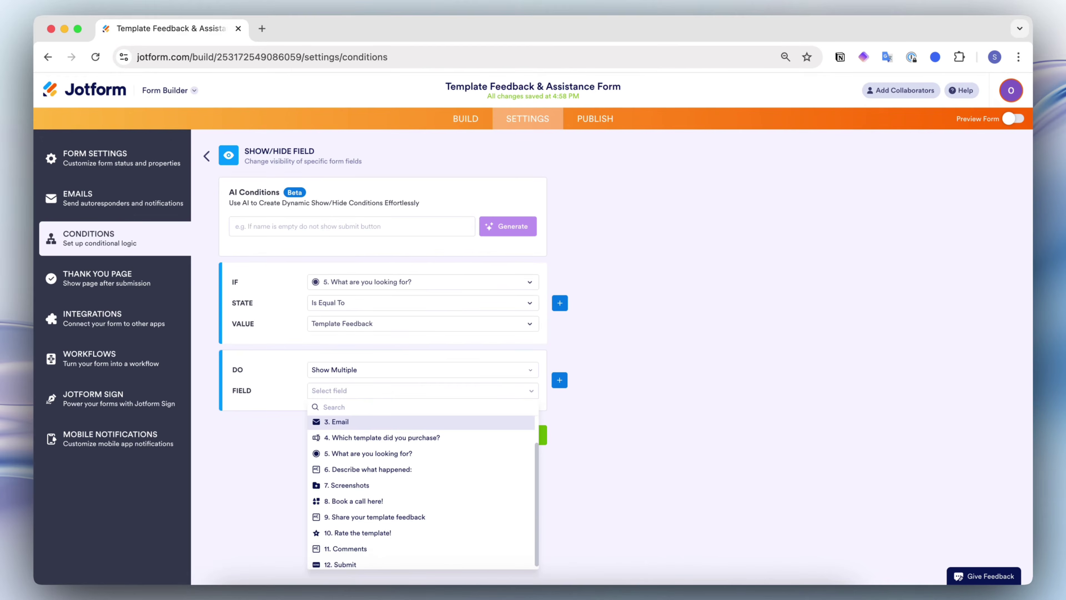
pyautogui.scroll(1, 423, 491)
pyautogui.scroll(-1, 423, 492)
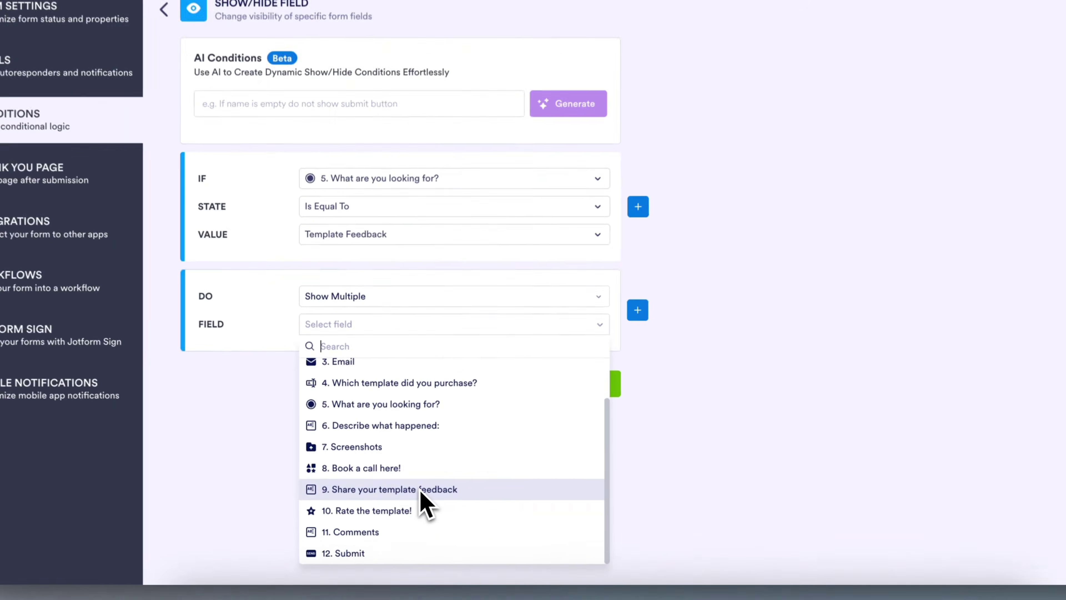
pyautogui.click(398, 514)
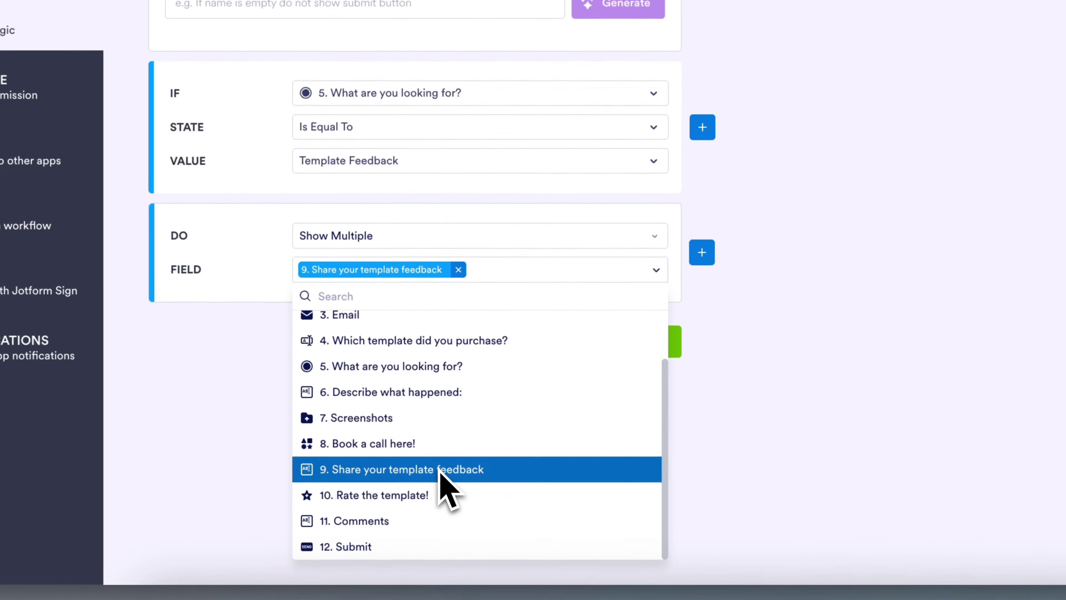
pyautogui.click(432, 496)
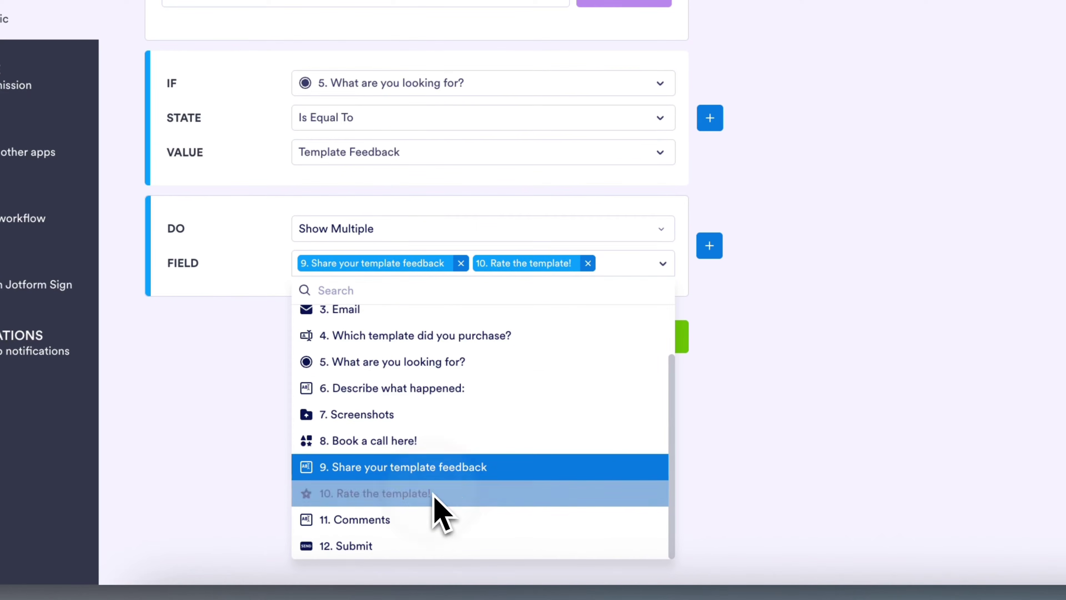
pyautogui.click(828, 404)
pyautogui.click(685, 343)
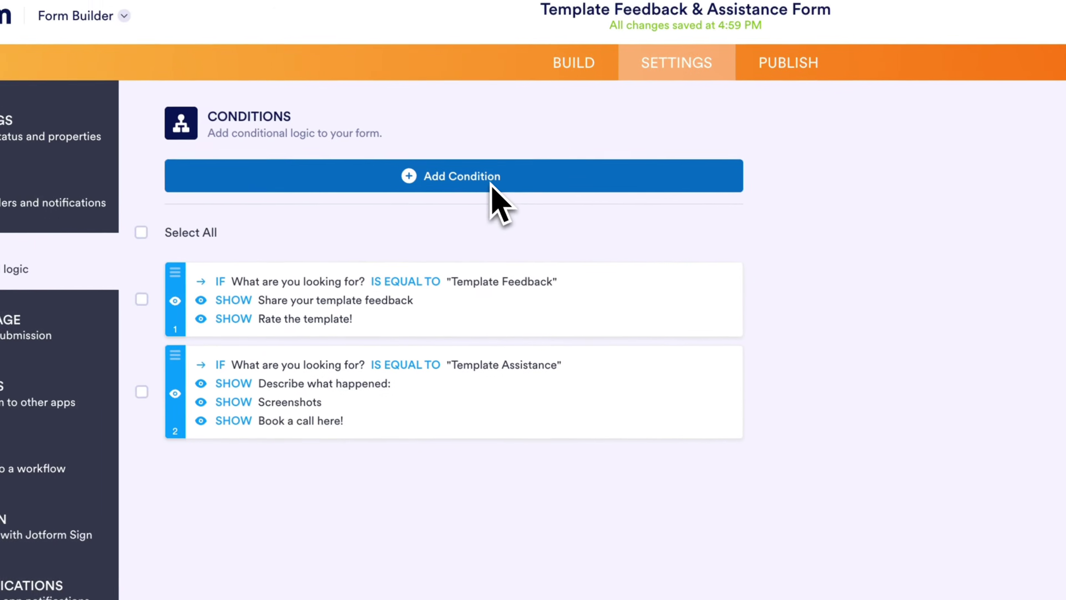
# - Create another show/hide field condition that applies when "What are you looking for?" is equal to "-- Other --"
pyautogui.click(347, 44)
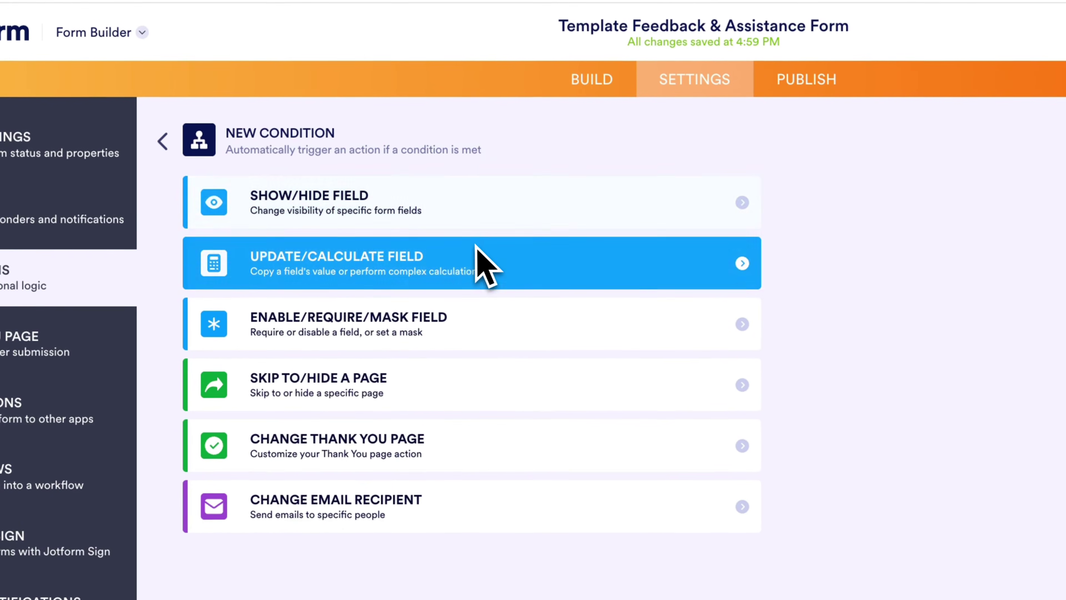
pyautogui.click(461, 210)
pyautogui.click(419, 345)
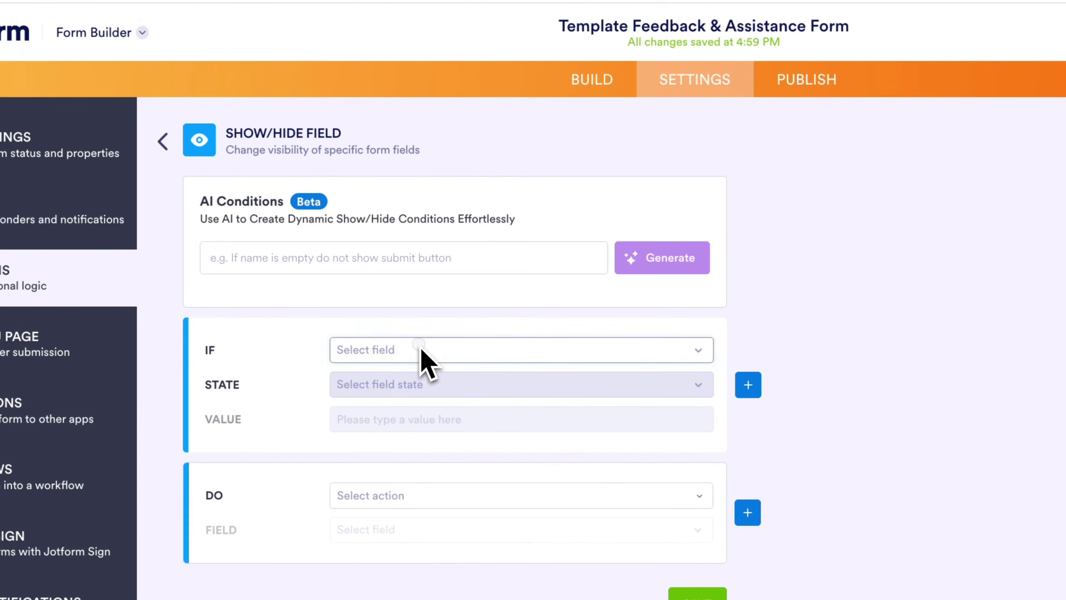
pyautogui.click(432, 467)
pyautogui.click(429, 386)
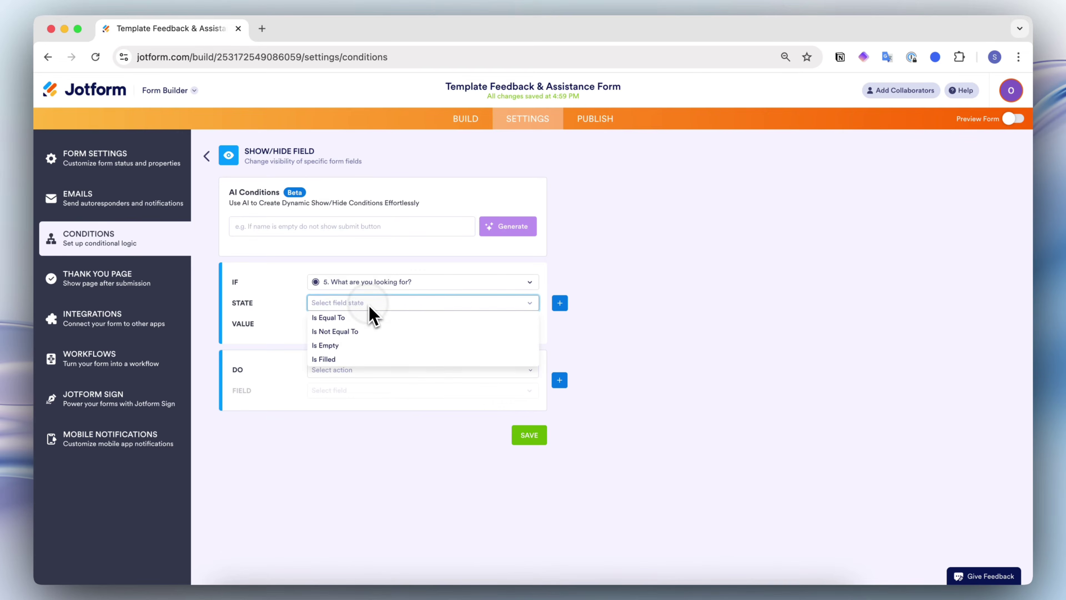
pyautogui.click(369, 317)
pyautogui.click(369, 323)
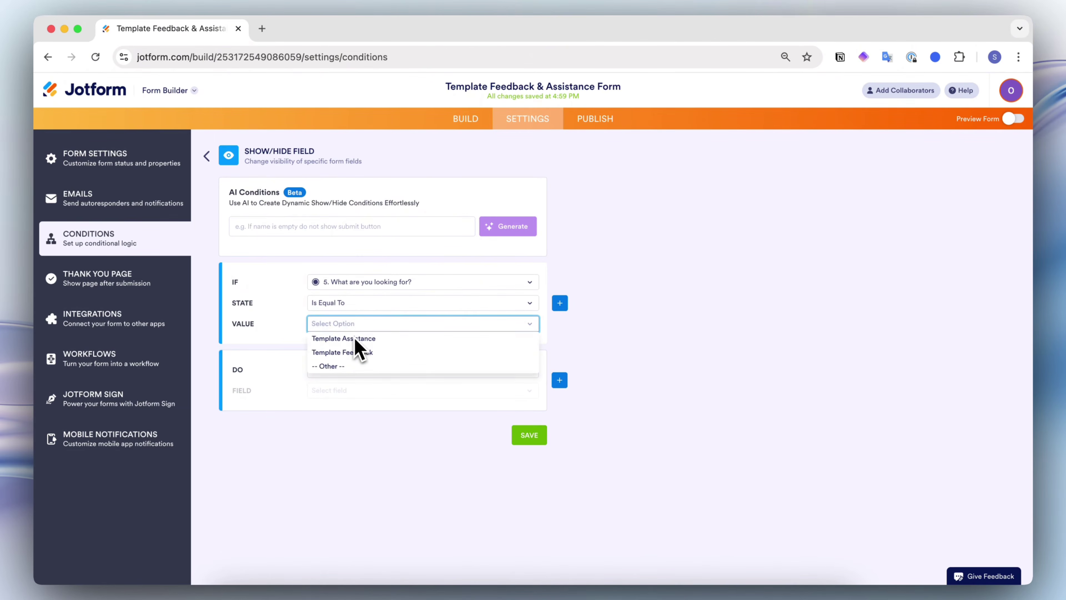
pyautogui.click(344, 364)
# - Have the condition show the "Comments" field and save it
pyautogui.click(347, 371)
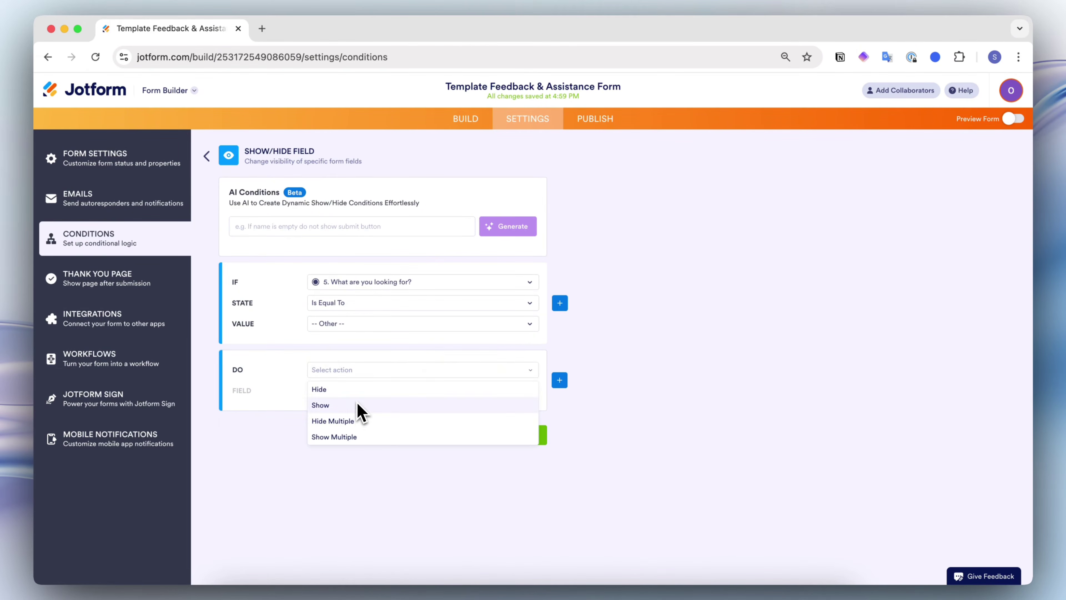
pyautogui.click(359, 404)
pyautogui.click(356, 395)
pyautogui.scroll(-1, 387, 462)
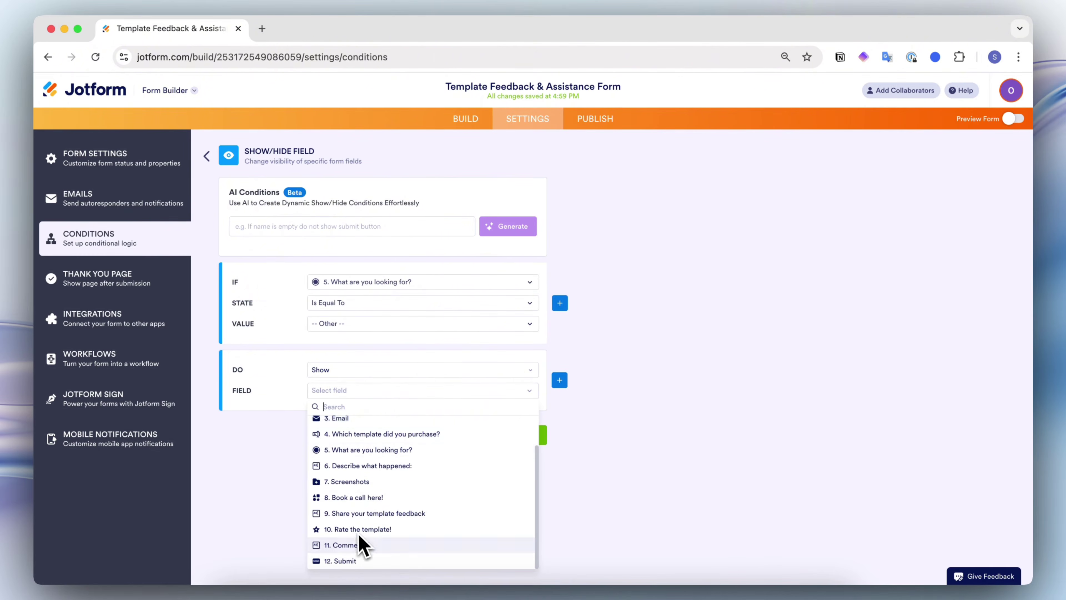
pyautogui.click(360, 543)
pyautogui.click(529, 434)
# - Return to the form builder, preview the form, and select "Template Assistance" to check its conditional fields
pyautogui.click(475, 119)
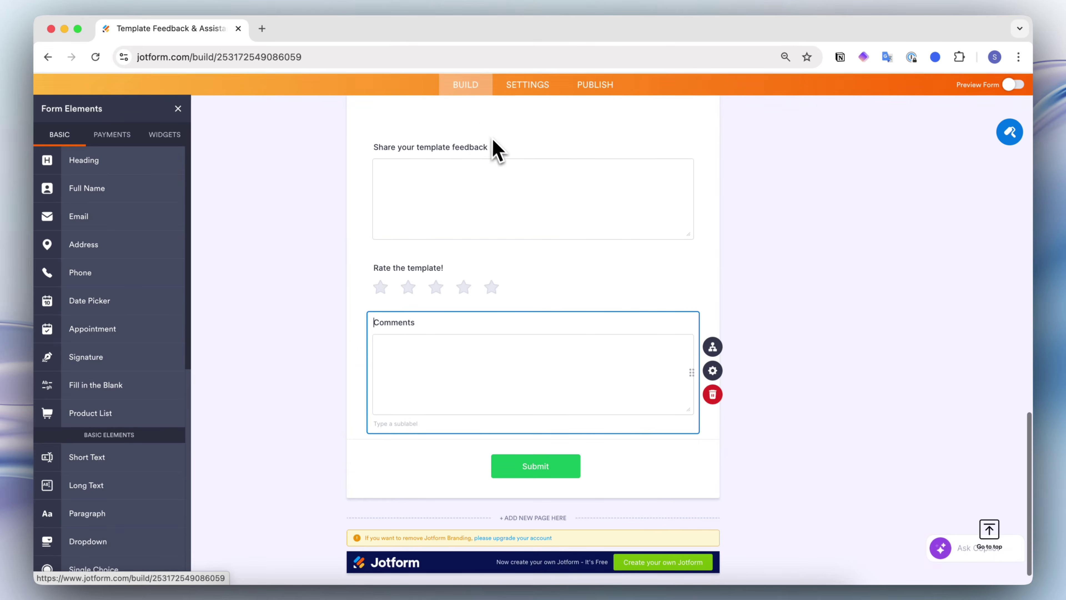
pyautogui.scroll(5, 594, 271)
pyautogui.scroll(8, 594, 271)
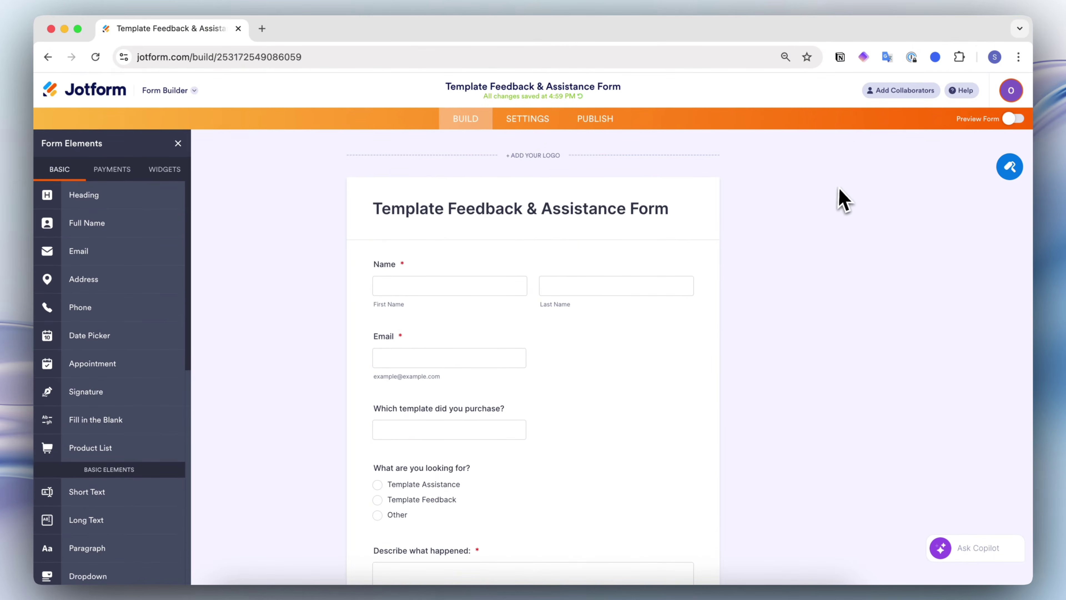
pyautogui.click(1012, 120)
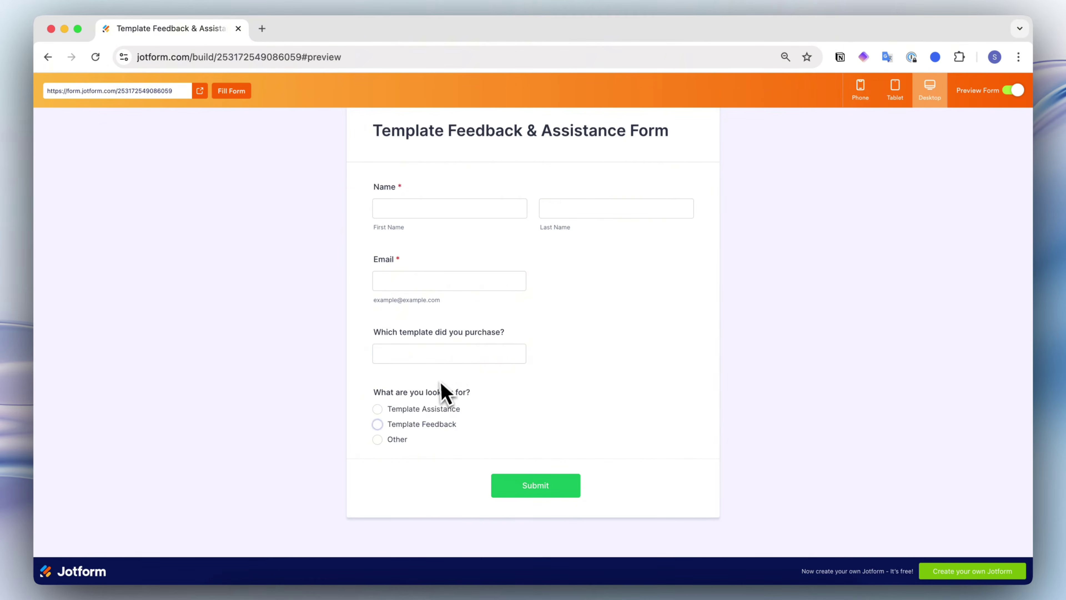
pyautogui.click(397, 409)
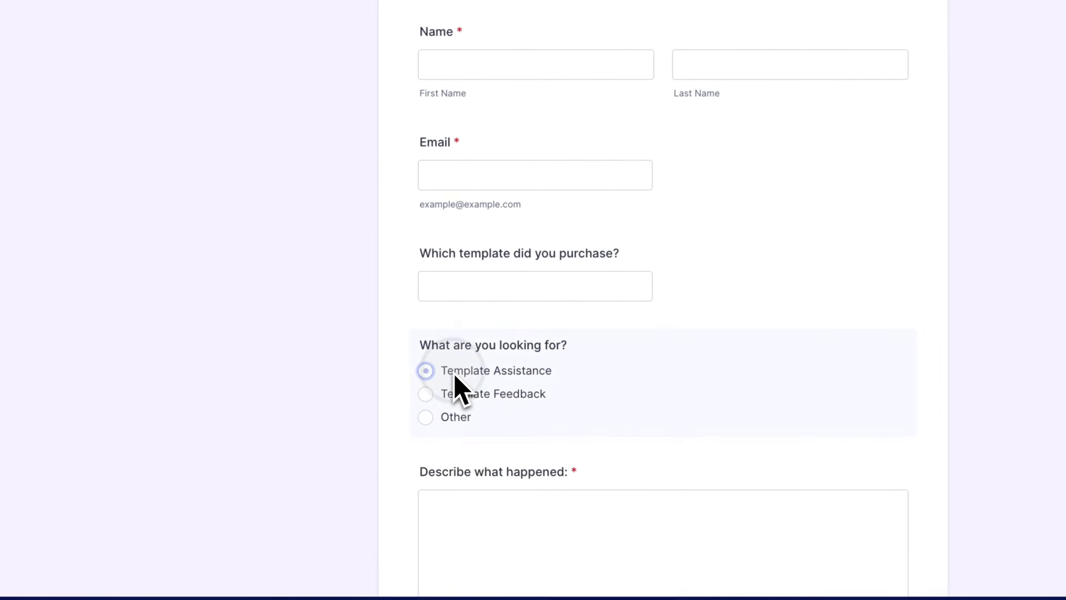
pyautogui.scroll(-5, 466, 372)
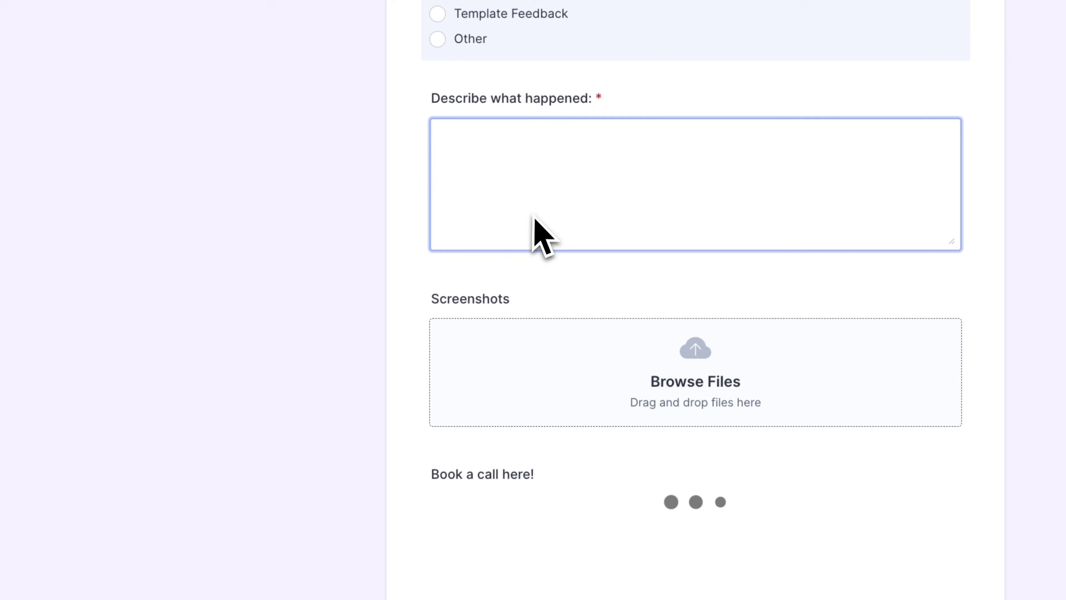
pyautogui.scroll(-5, 540, 231)
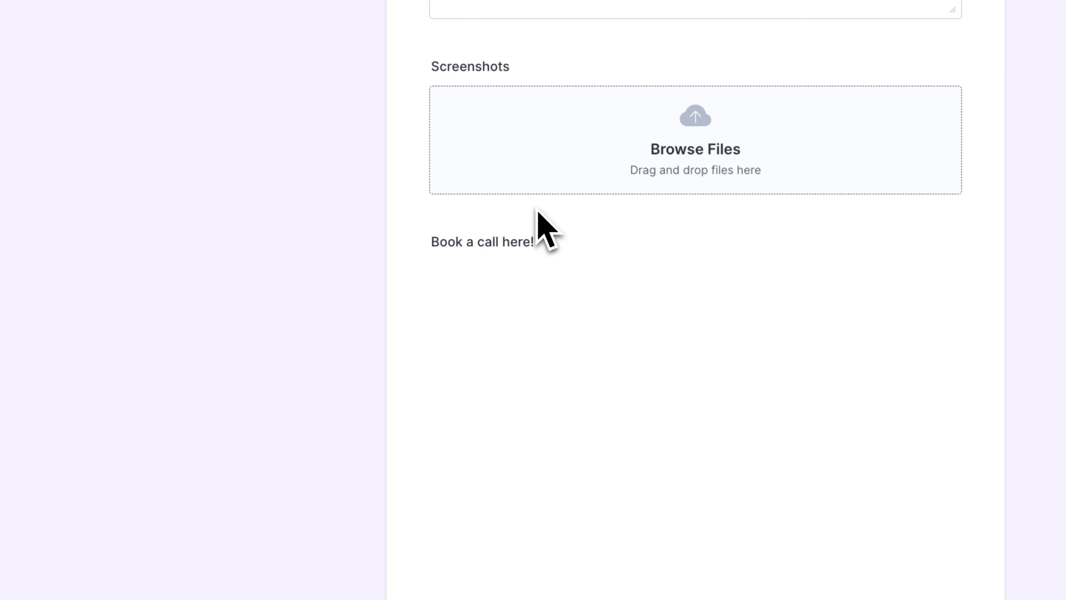
pyautogui.scroll(-7, 542, 212)
pyautogui.scroll(8, 503, 378)
pyautogui.scroll(10, 447, 511)
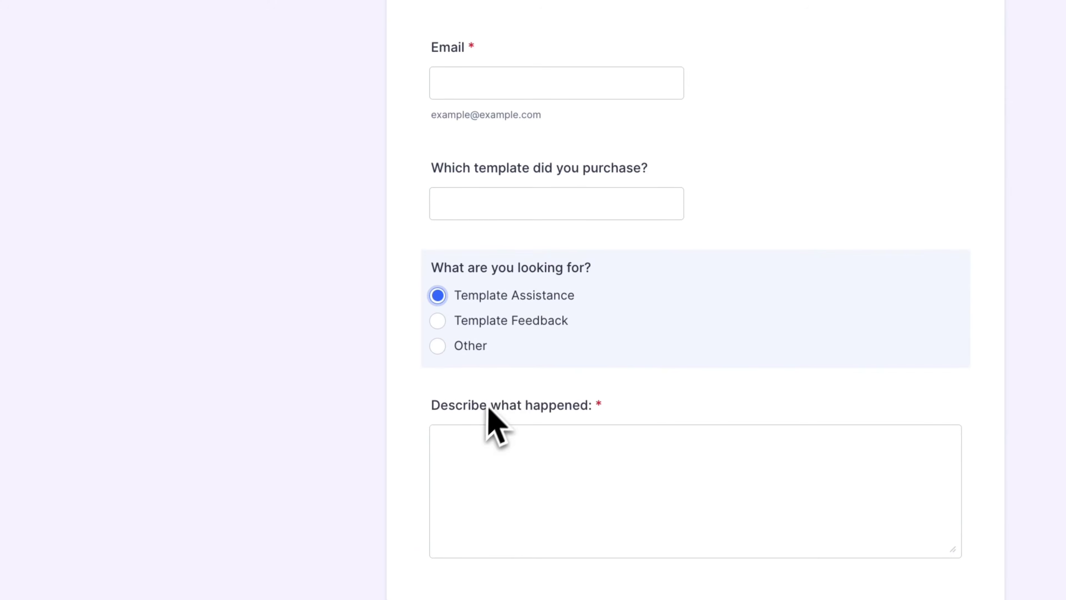
# - Select "Template Feedback" in the preview, check its conditional fields, and return to editing the form
pyautogui.click(438, 460)
pyautogui.scroll(-5, 447, 483)
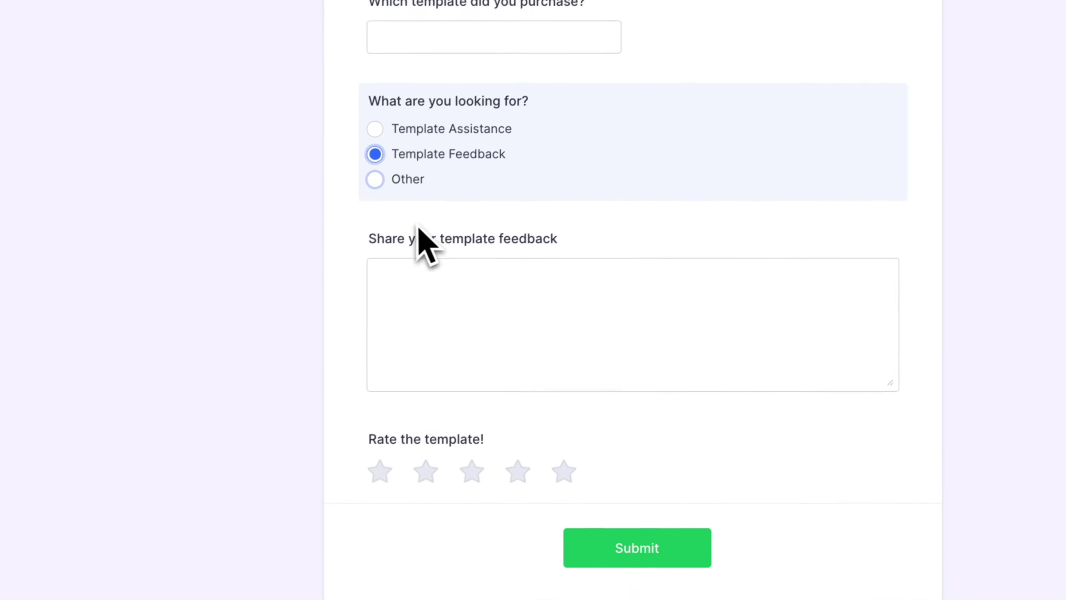
pyautogui.click(470, 119)
pyautogui.click(500, 219)
pyautogui.scroll(8, 338, 457)
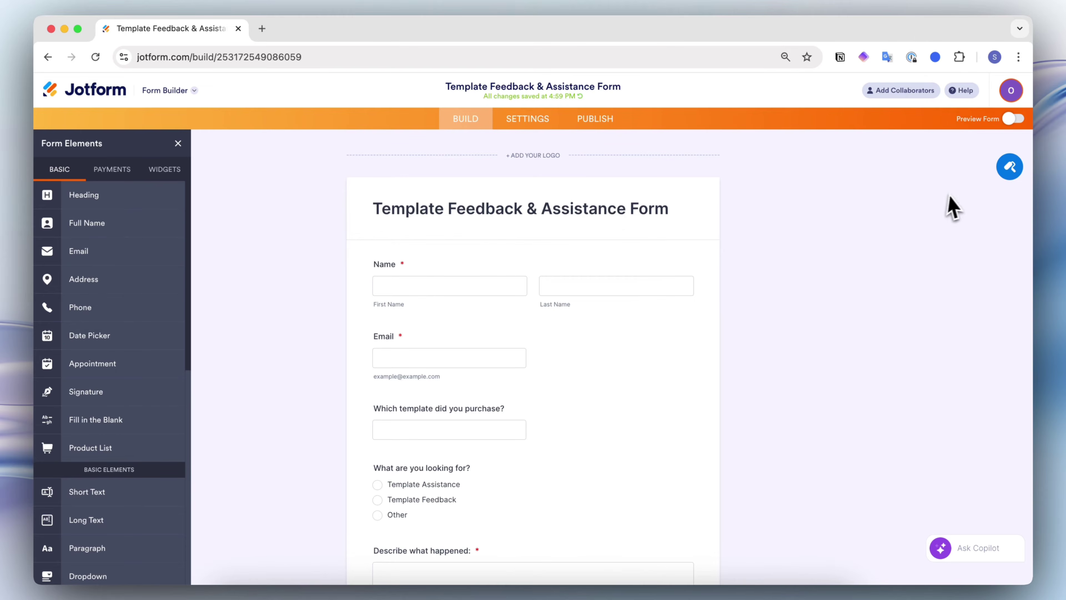
# - Open the Form Designer, try several preset color schemes including orange, green, pink and dark, and settle on the white scheme
pyautogui.click(1009, 167)
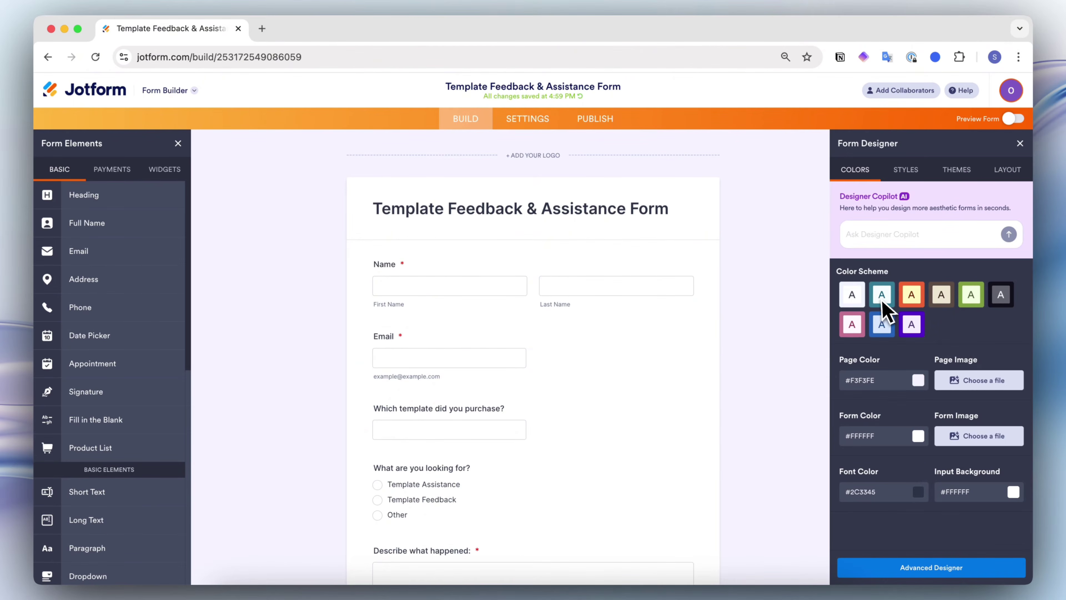
pyautogui.click(882, 298)
pyautogui.click(912, 295)
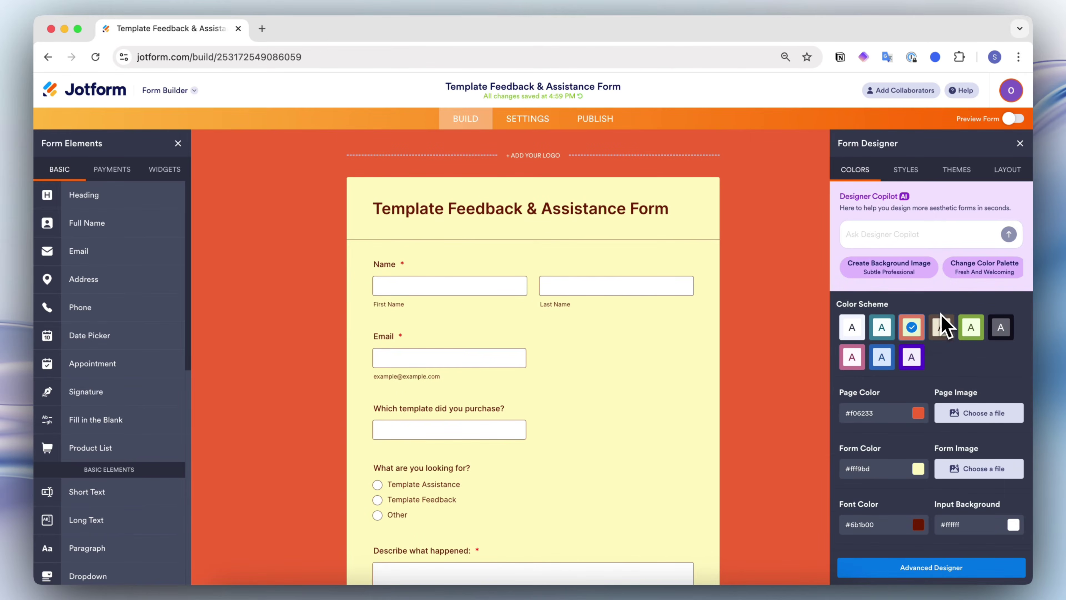
pyautogui.click(941, 327)
pyautogui.click(971, 327)
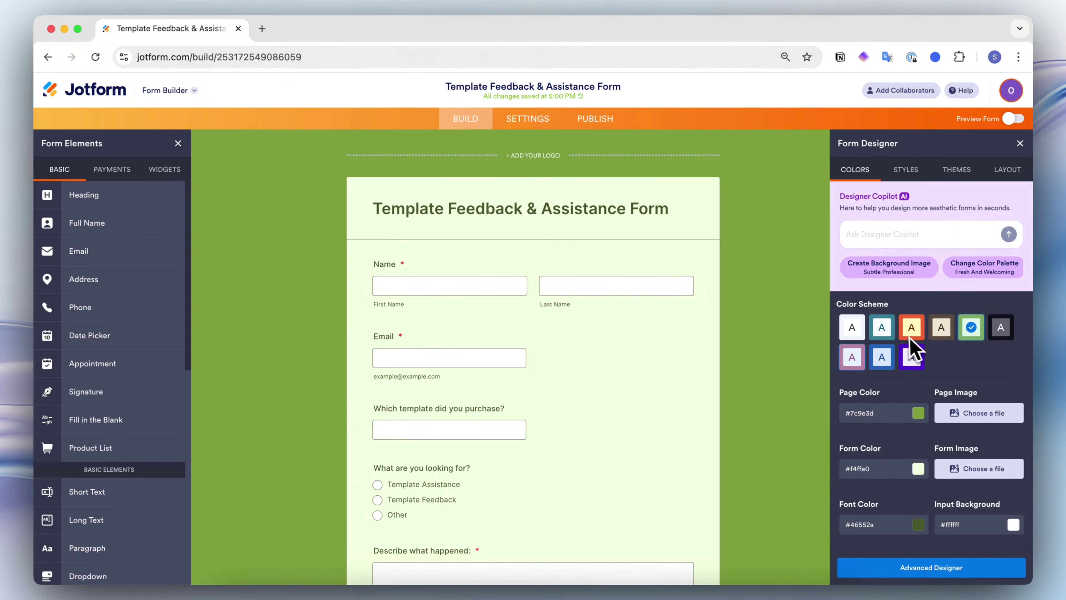
pyautogui.click(852, 330)
pyautogui.click(852, 357)
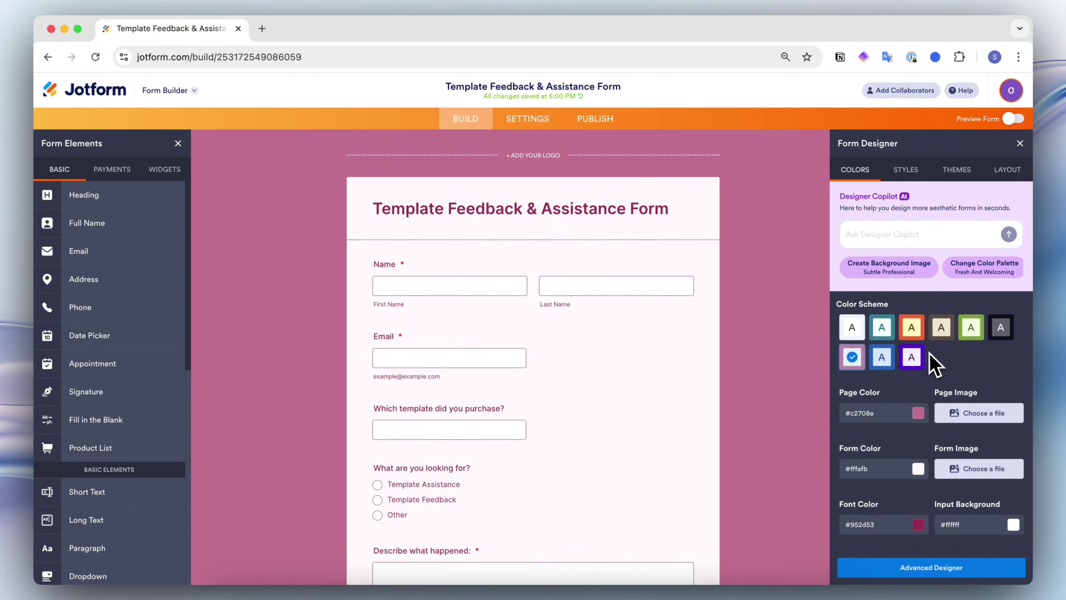
pyautogui.click(1002, 332)
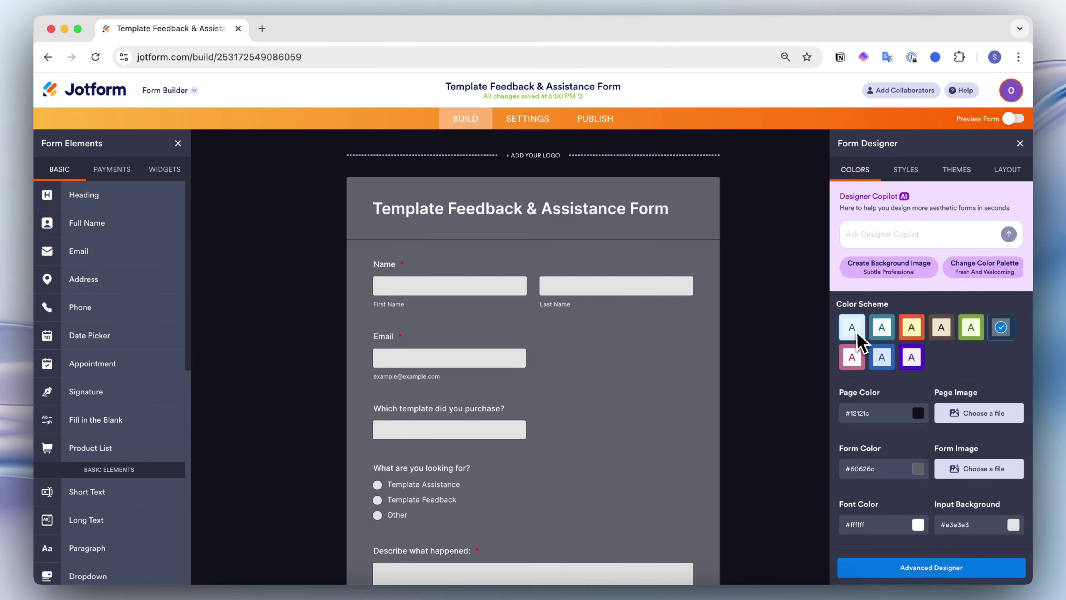
pyautogui.click(856, 332)
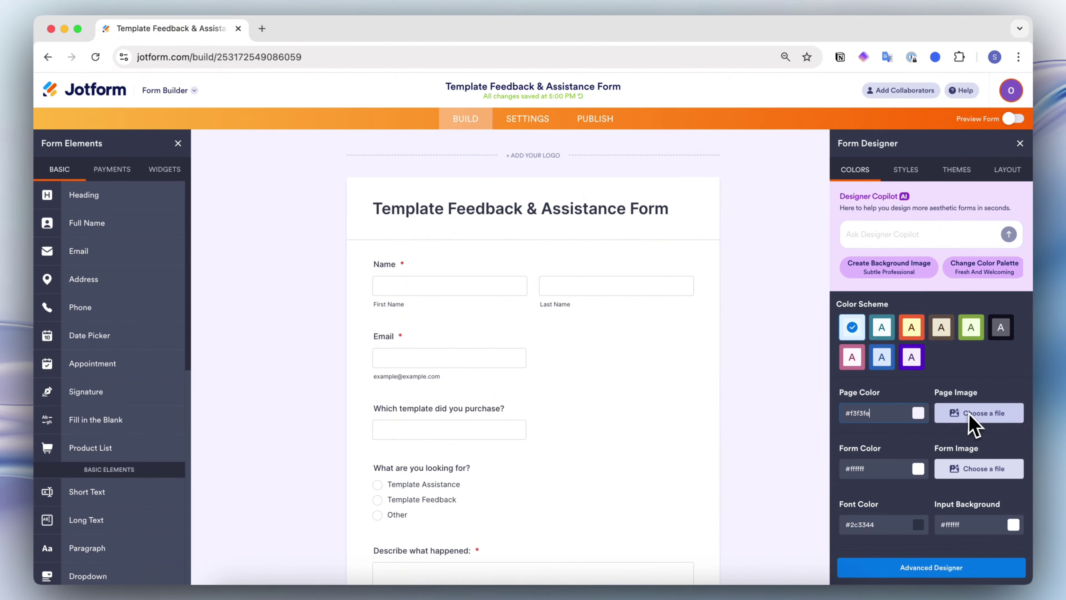
# - Review the form's style settings, including form width, label alignment, spacing, font, button style and custom CSS
pyautogui.click(905, 171)
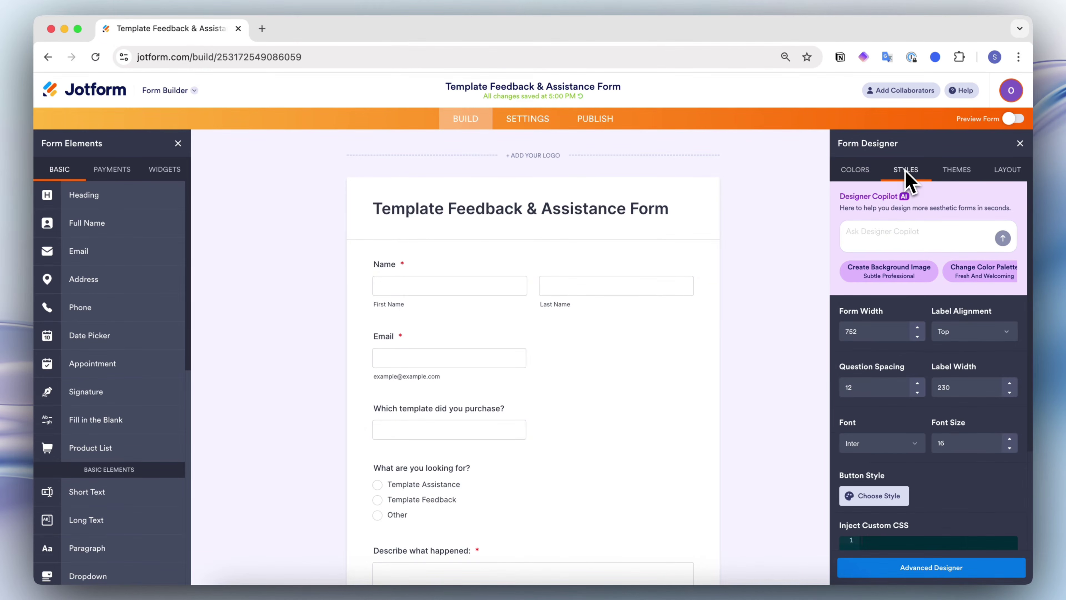
pyautogui.scroll(-2, 917, 294)
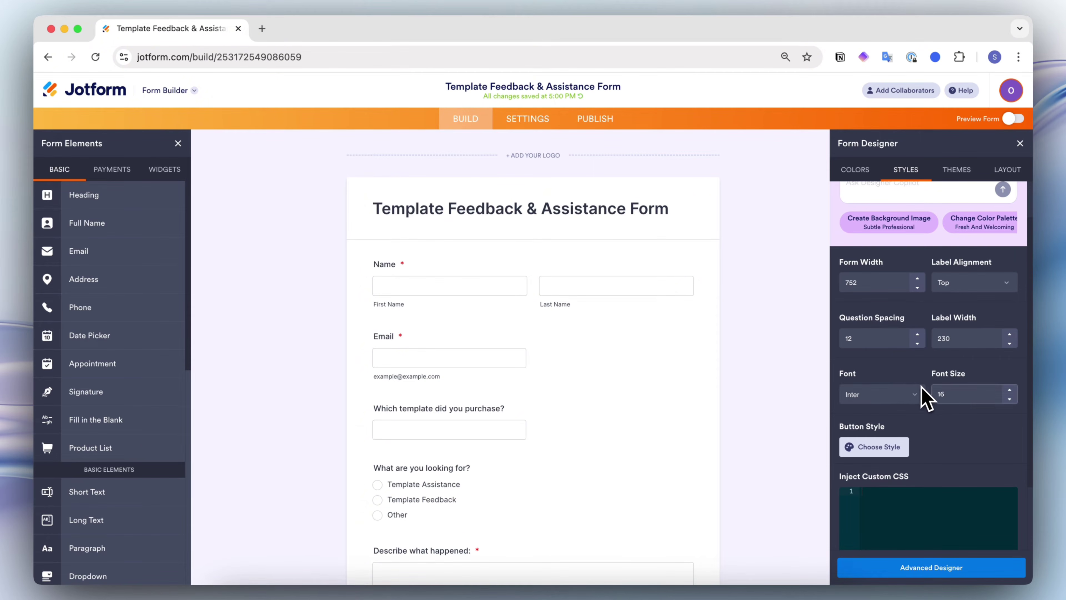
pyautogui.scroll(-3, 965, 416)
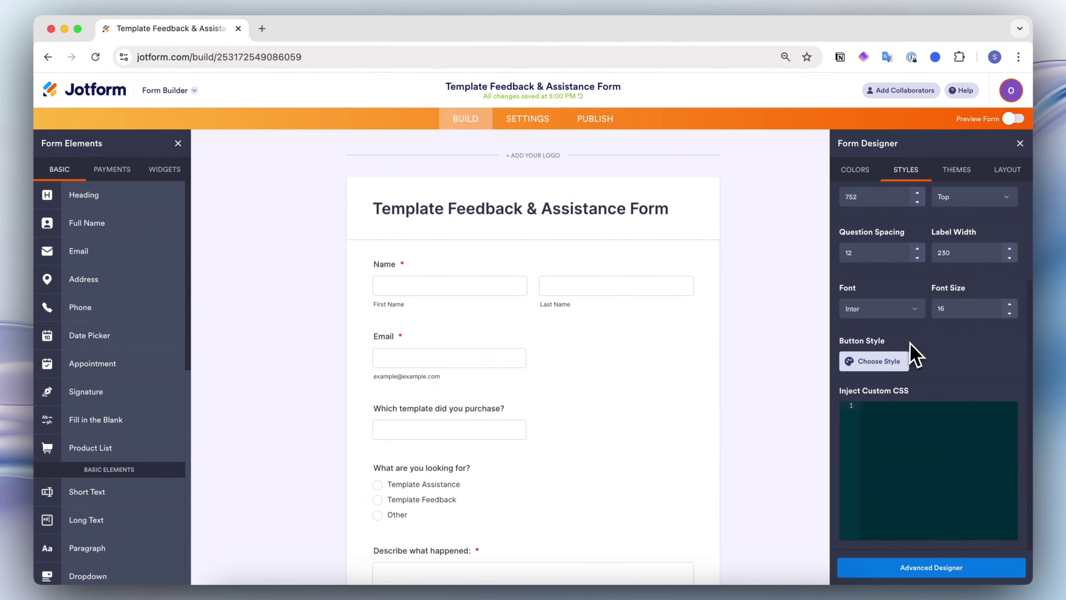
pyautogui.scroll(5, 910, 343)
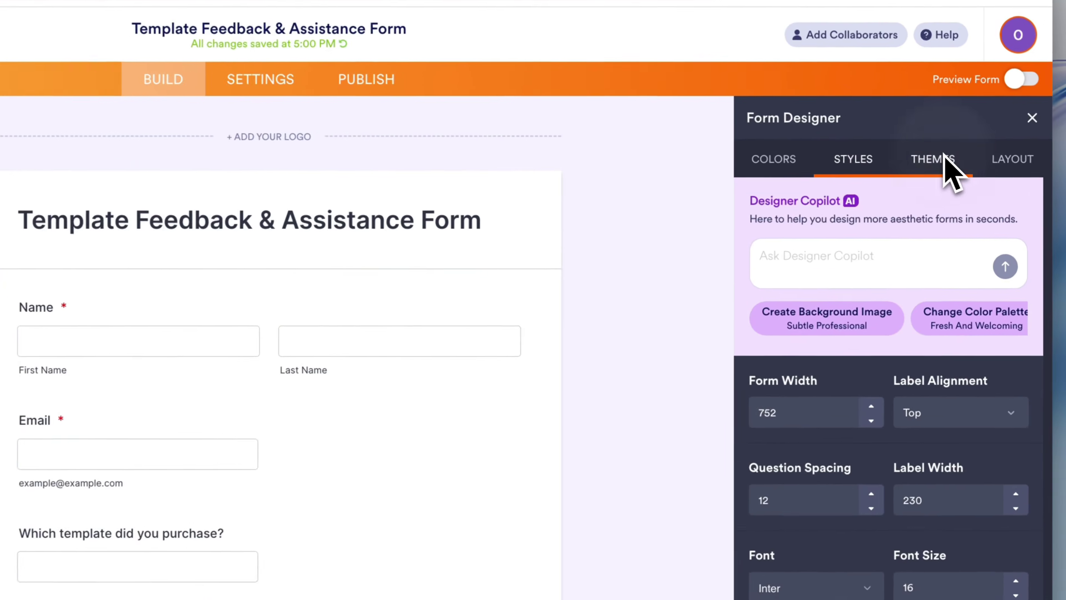
# - Browse the available form themes and switch the form's layout to Card Form
pyautogui.click(956, 170)
pyautogui.scroll(-15, 944, 382)
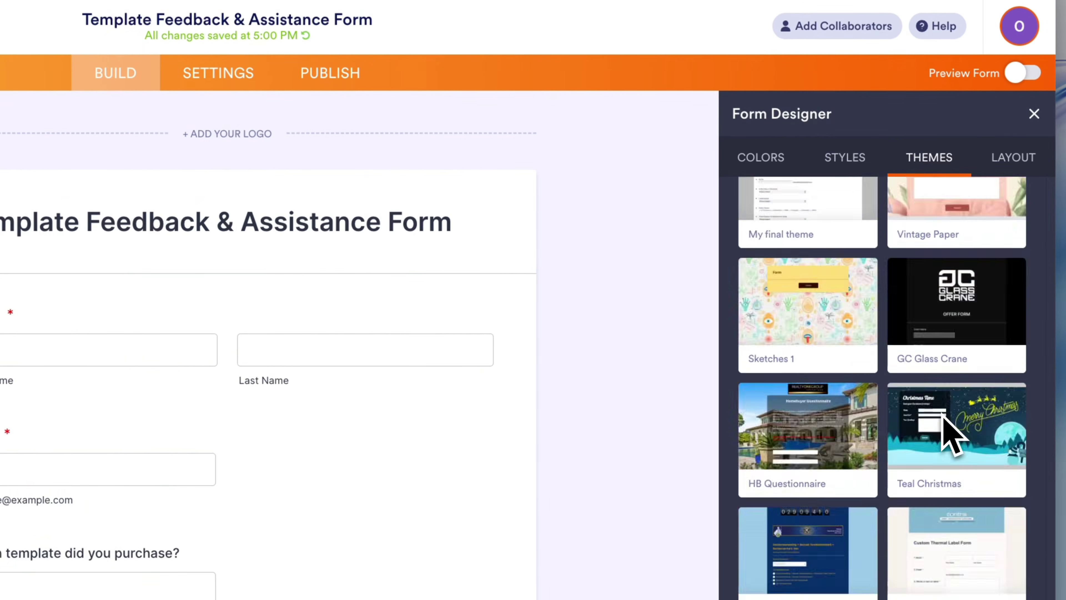
pyautogui.scroll(15, 950, 437)
pyautogui.click(1020, 167)
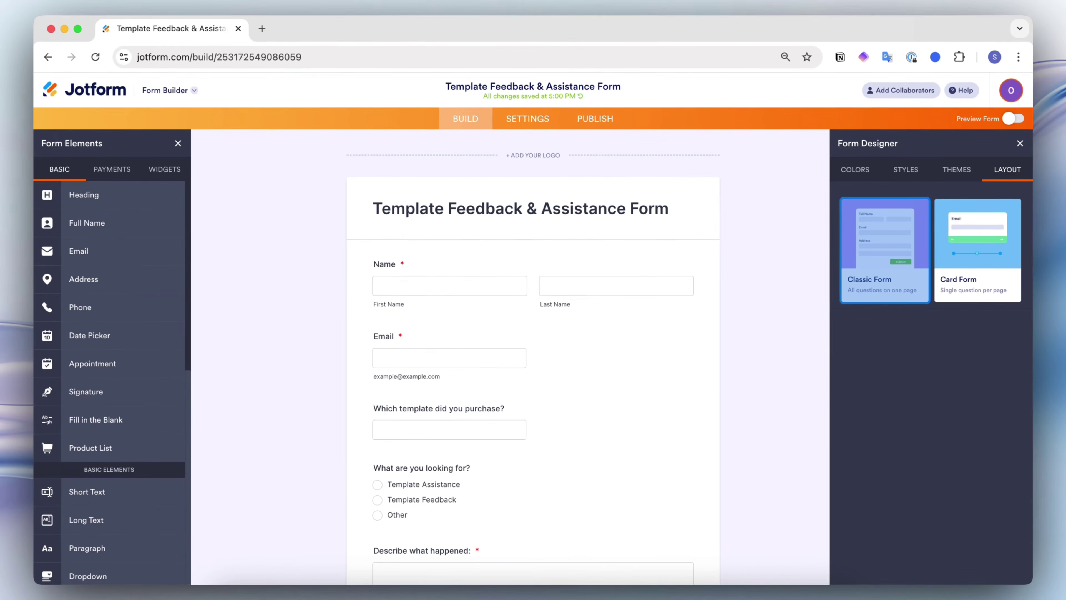
pyautogui.click(987, 252)
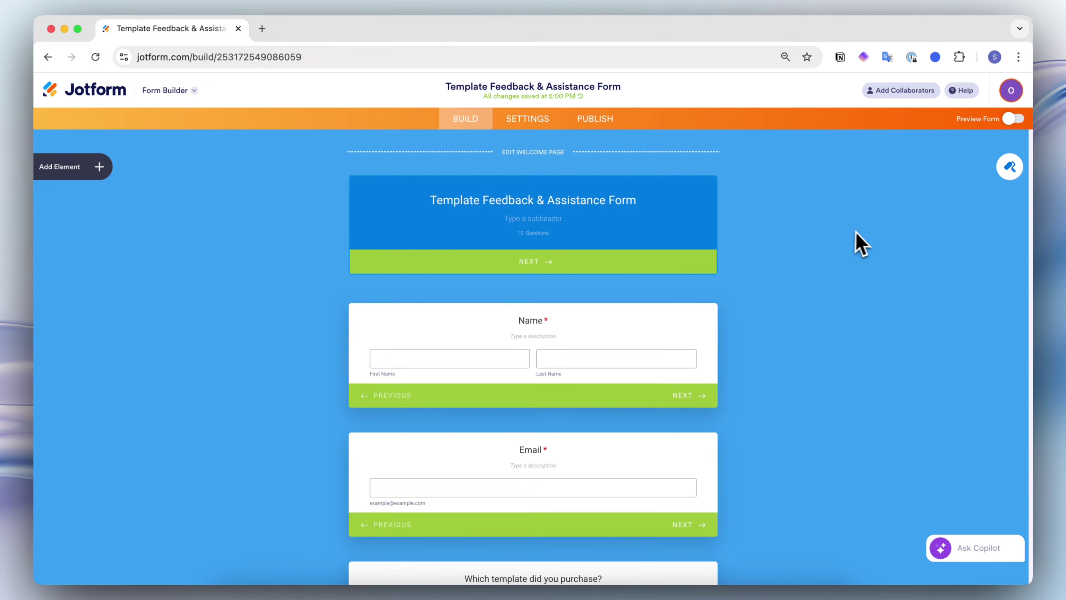
# - Apply the grey-blue color theme to the card form and look through its question cards
pyautogui.click(1009, 167)
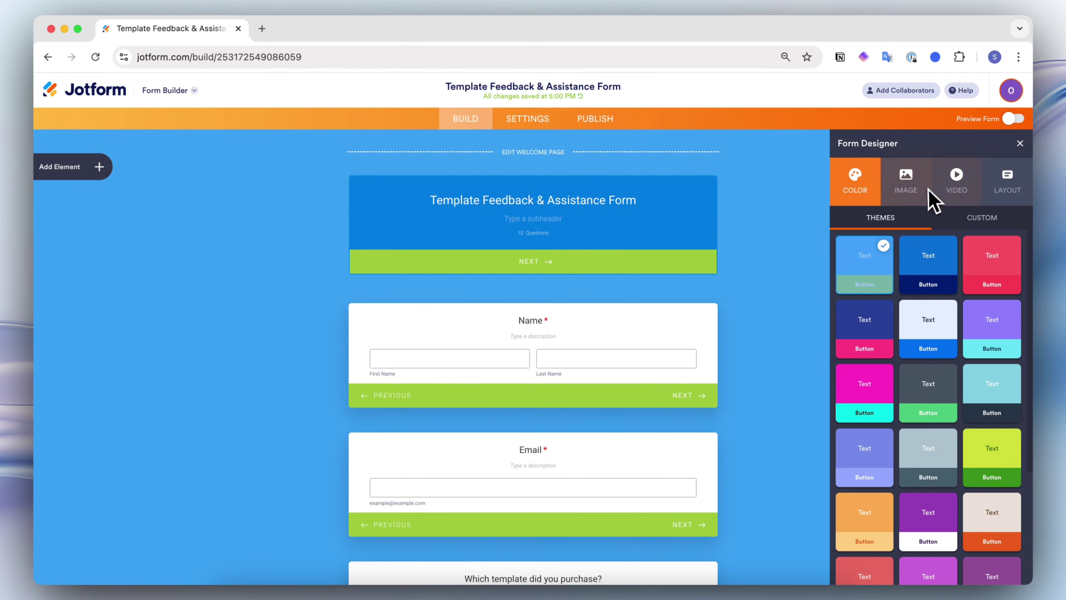
pyautogui.scroll(-2, 951, 412)
pyautogui.click(947, 420)
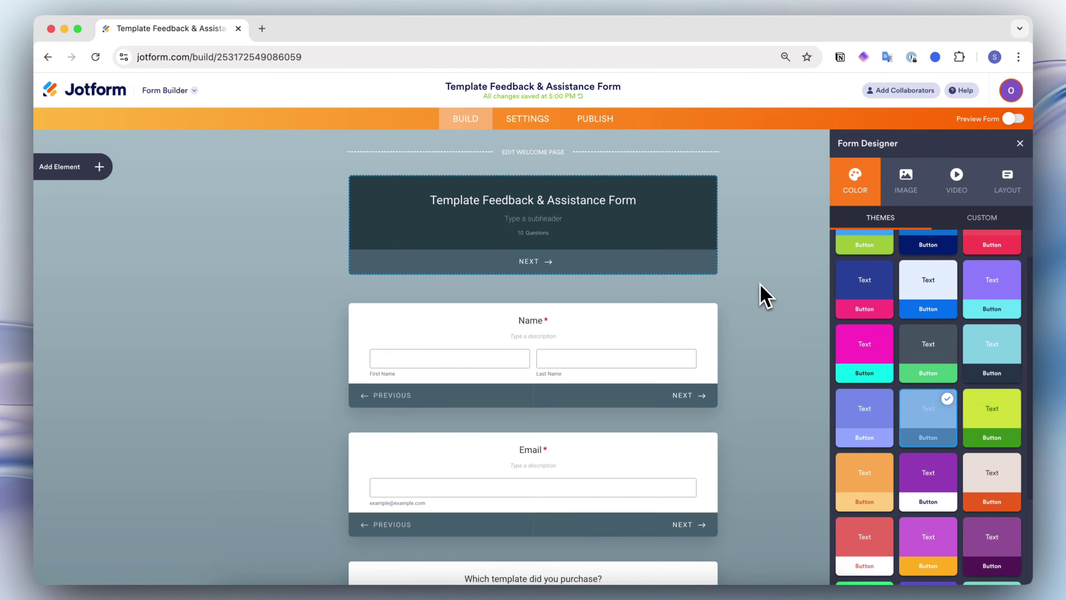
pyautogui.click(758, 292)
pyautogui.scroll(-10, 762, 302)
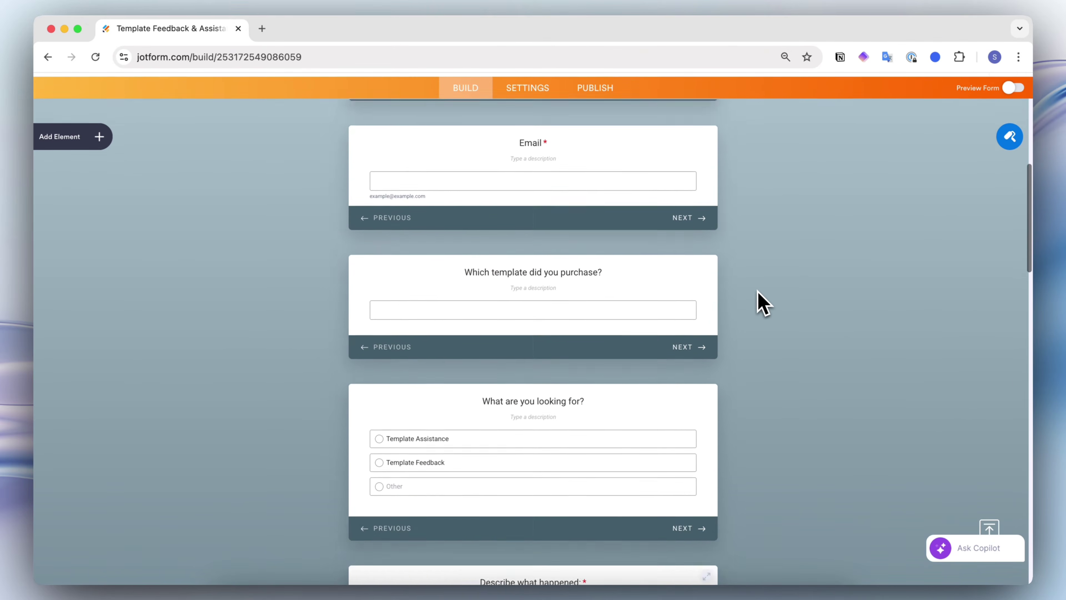
pyautogui.scroll(-10, 762, 302)
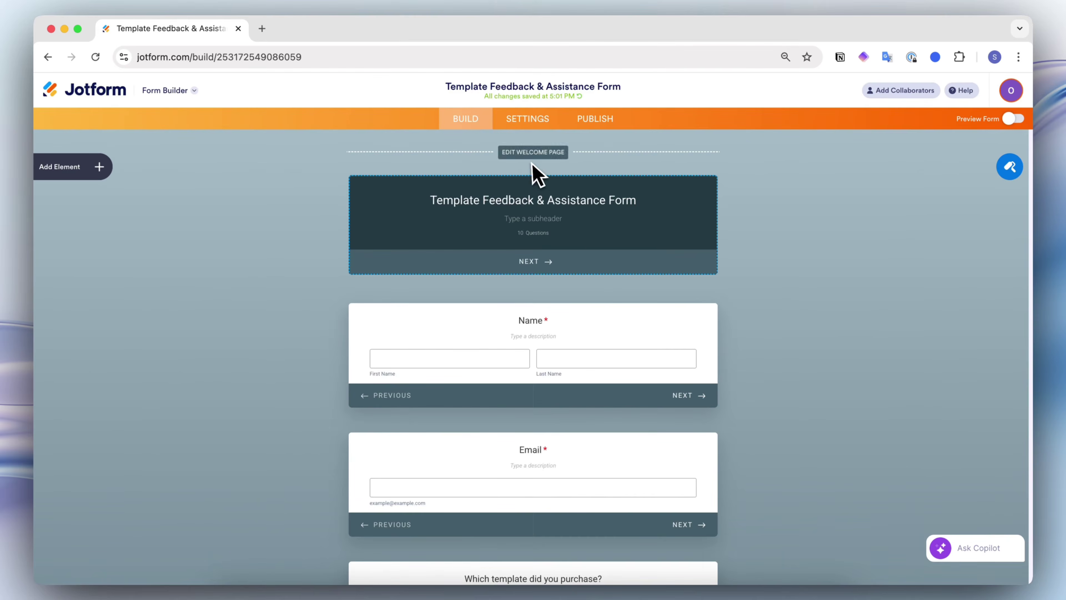
# - Open the form's publishing options, review the quick share and embed choices, and return to quick share
pyautogui.click(620, 122)
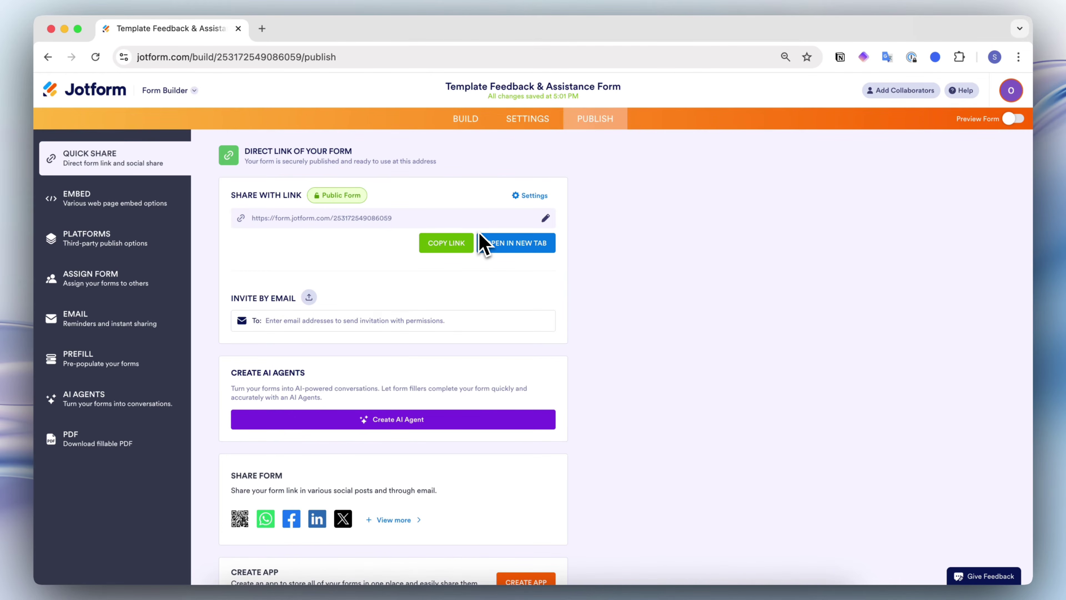
pyautogui.scroll(-2, 430, 320)
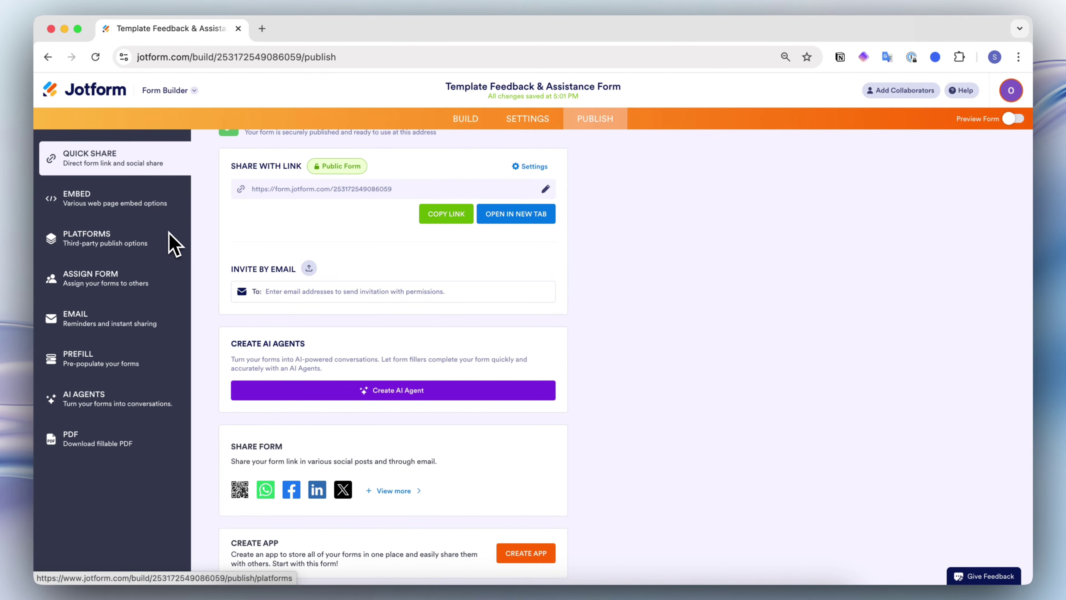
pyautogui.click(105, 198)
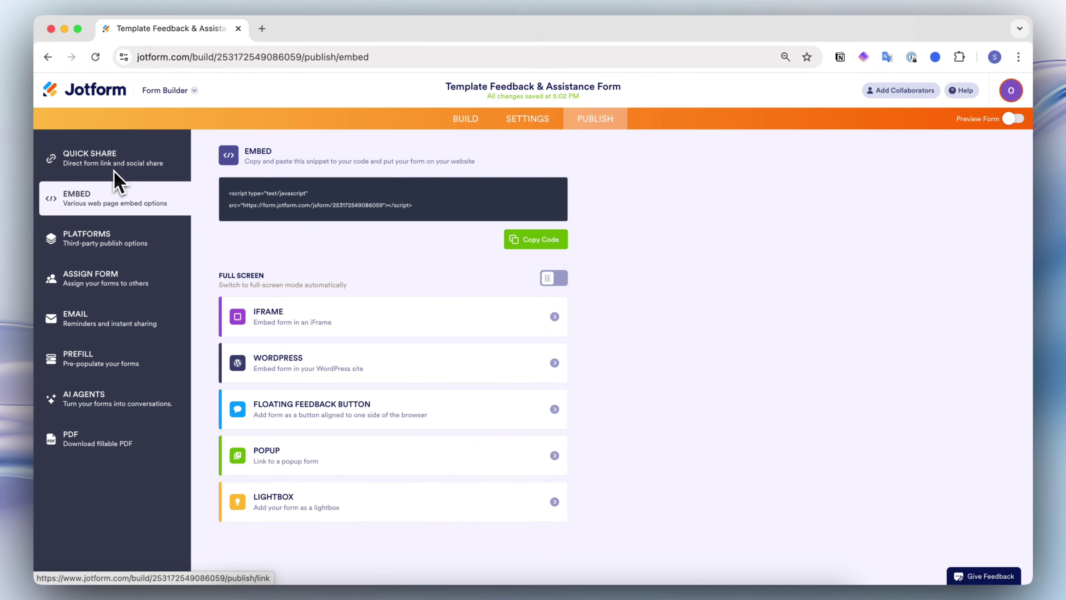
pyautogui.click(145, 166)
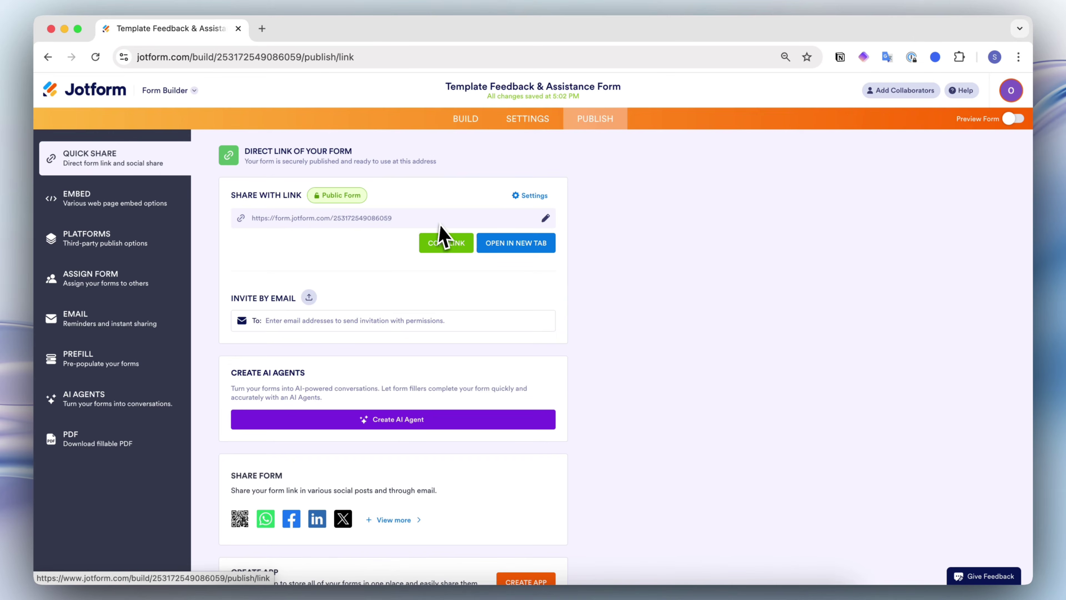
# - Copy the form's direct link and open it in a new browser tab
pyautogui.click(445, 241)
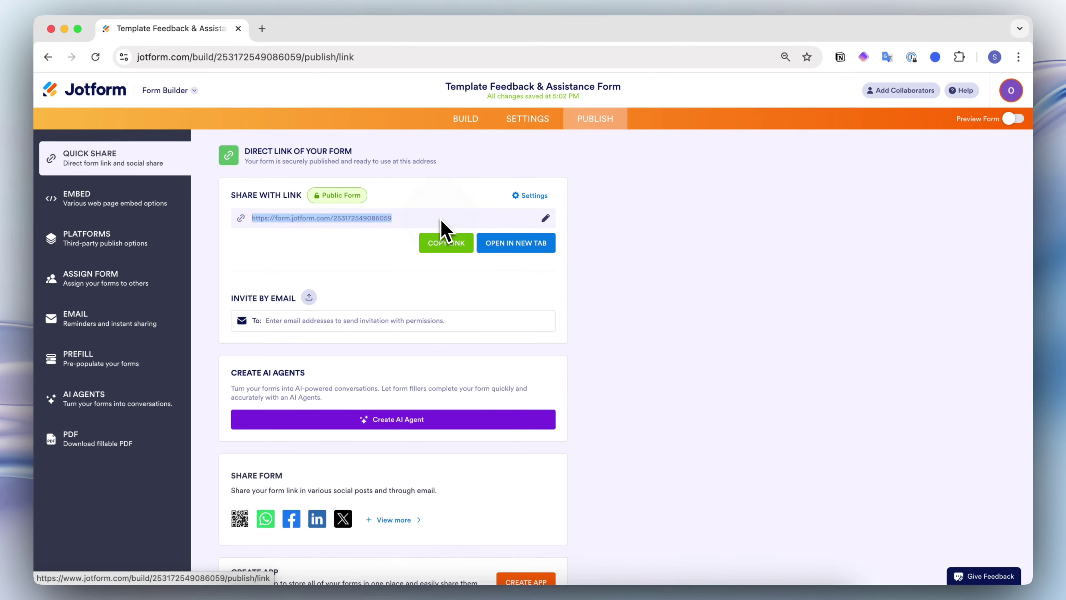
pyautogui.click(263, 29)
pyautogui.press('super+v')
pyautogui.press('Return')
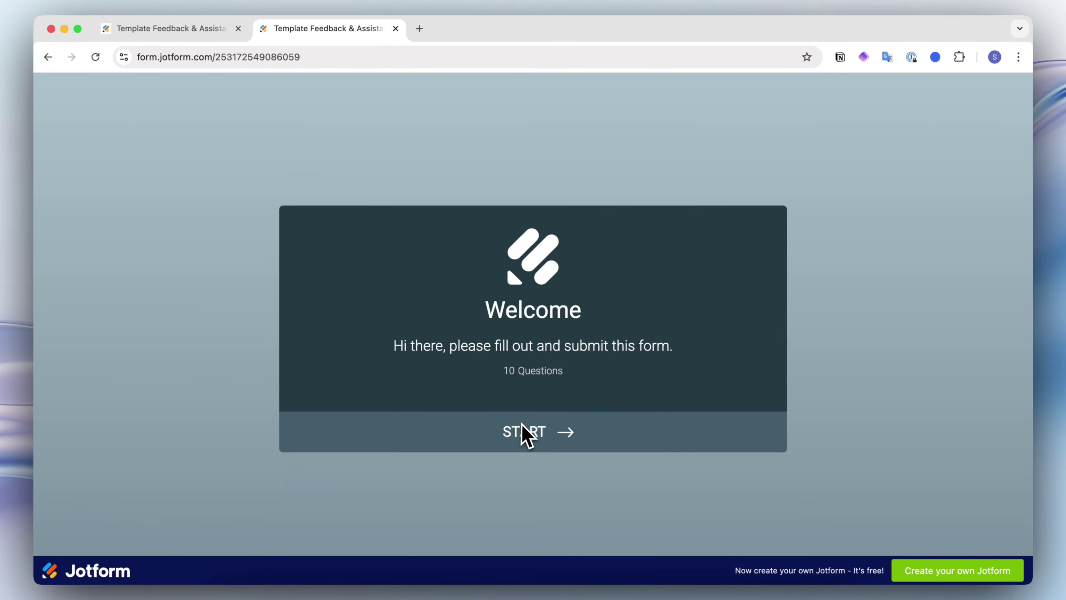
# - Start the published form, enter a first name, and advance past the name, email and template questions
pyautogui.click(524, 435)
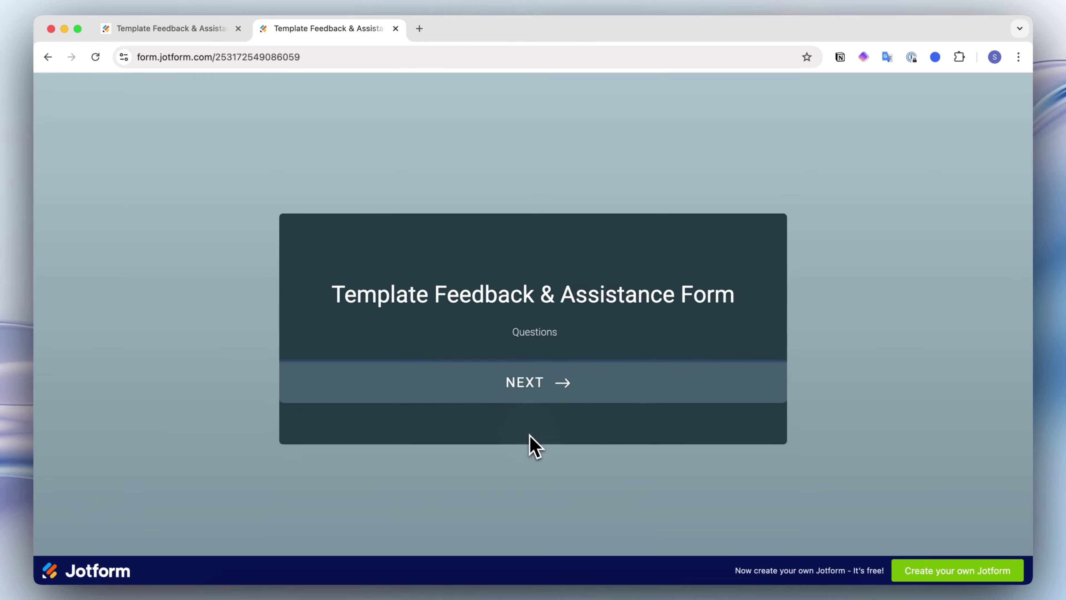
pyautogui.click(535, 390)
pyautogui.click(377, 320)
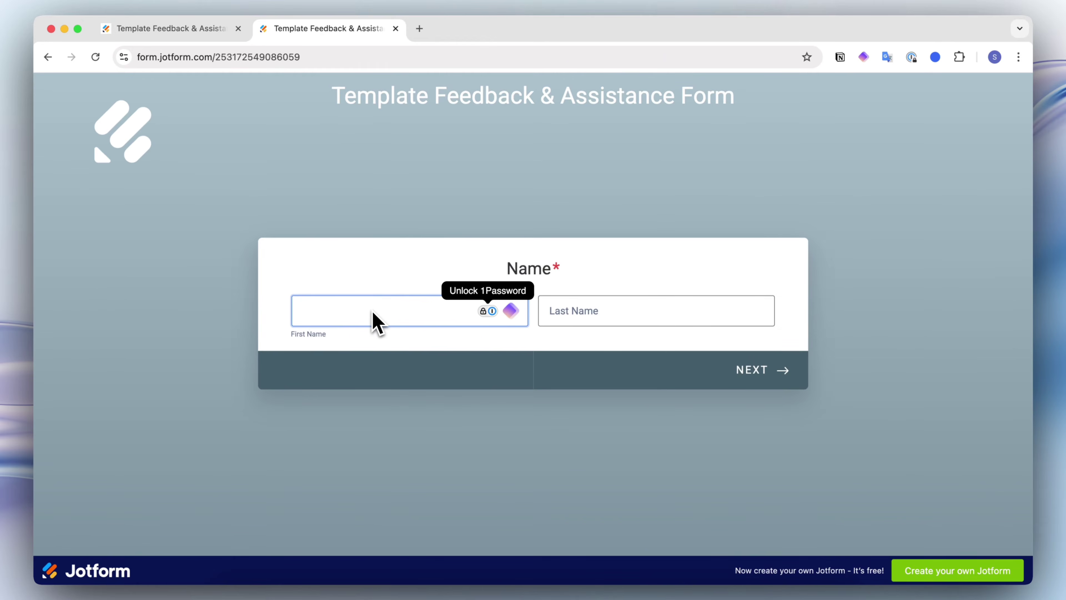
pyautogui.write('Organiz')
pyautogui.click(762, 365)
pyautogui.click(637, 300)
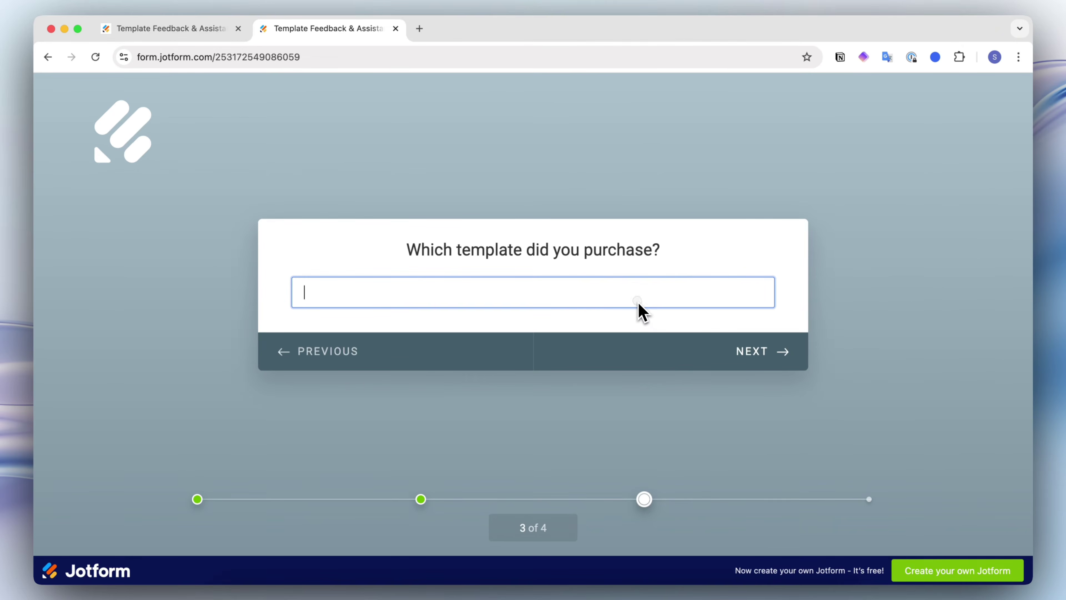
pyautogui.press('Return')
# - Choose "Template Assistance" as the request type, advance through its questions to the Calendly booking card, and submit the form
pyautogui.click(373, 257)
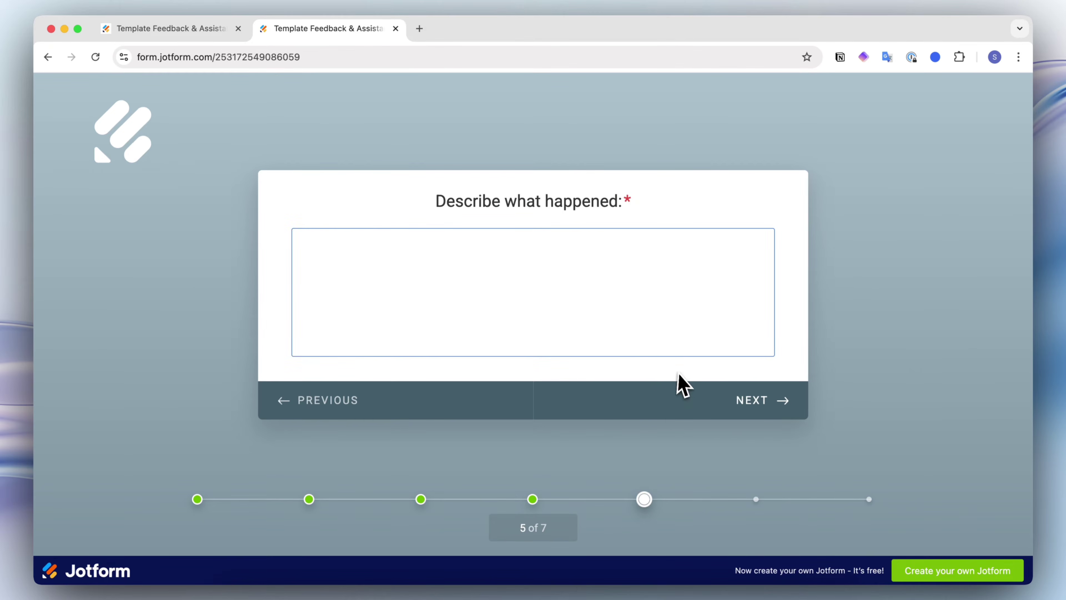
pyautogui.click(753, 406)
pyautogui.click(774, 372)
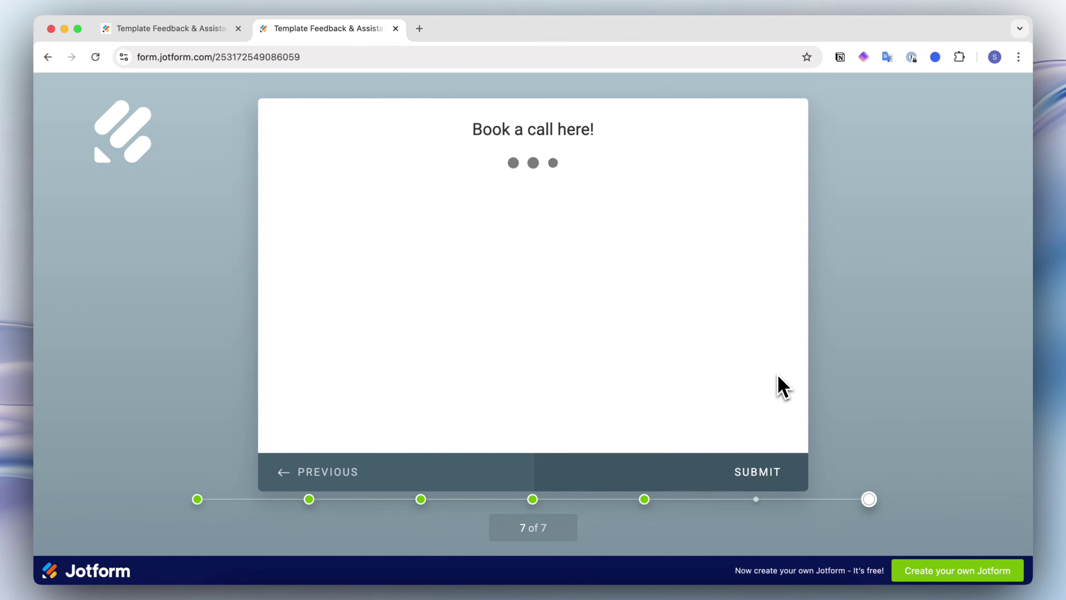
pyautogui.scroll(-1, 672, 319)
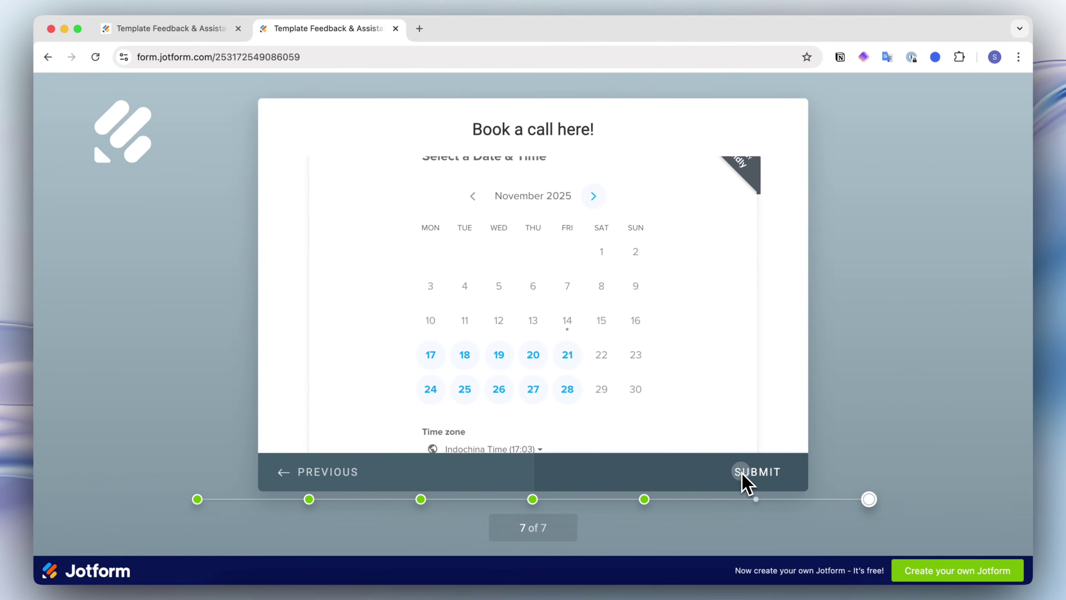
pyautogui.click(745, 473)
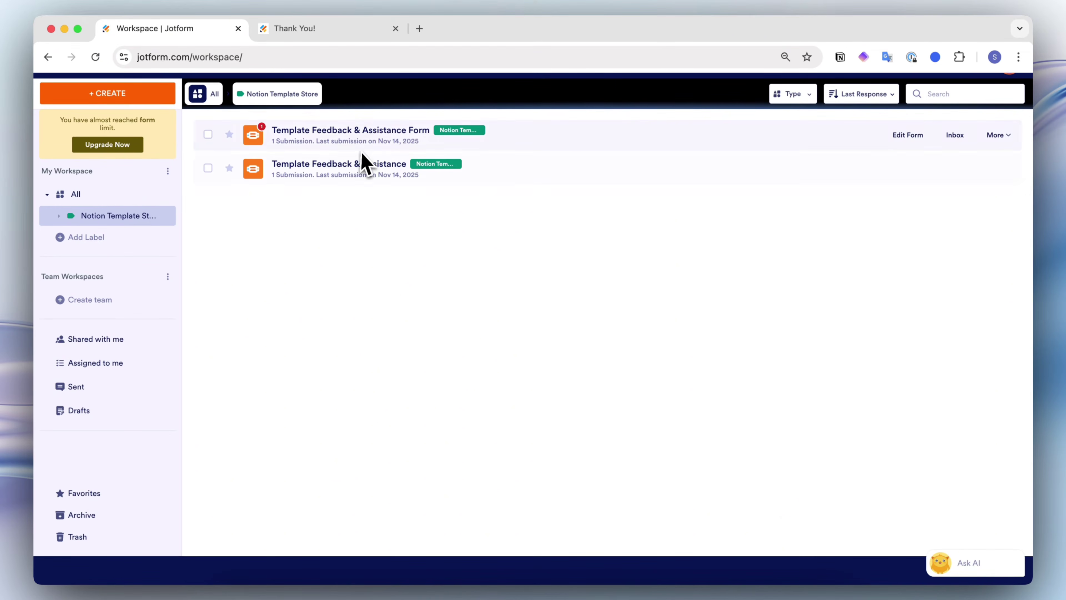
# - Open the inbox of the Template Feedback & Assistance Form from the workspace to view its submissions
pyautogui.click(335, 143)
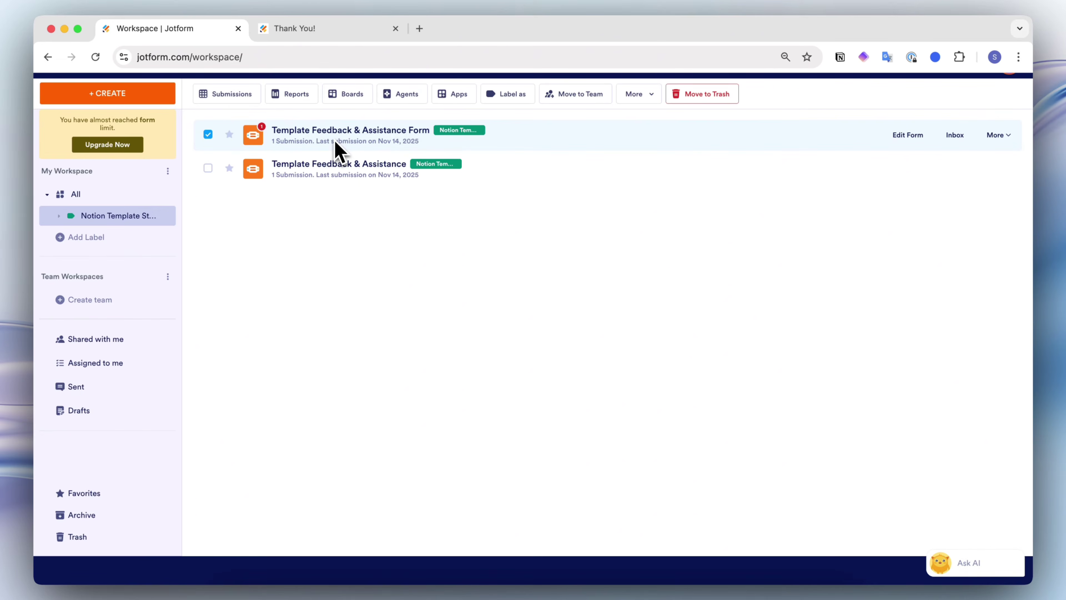
pyautogui.click(371, 134)
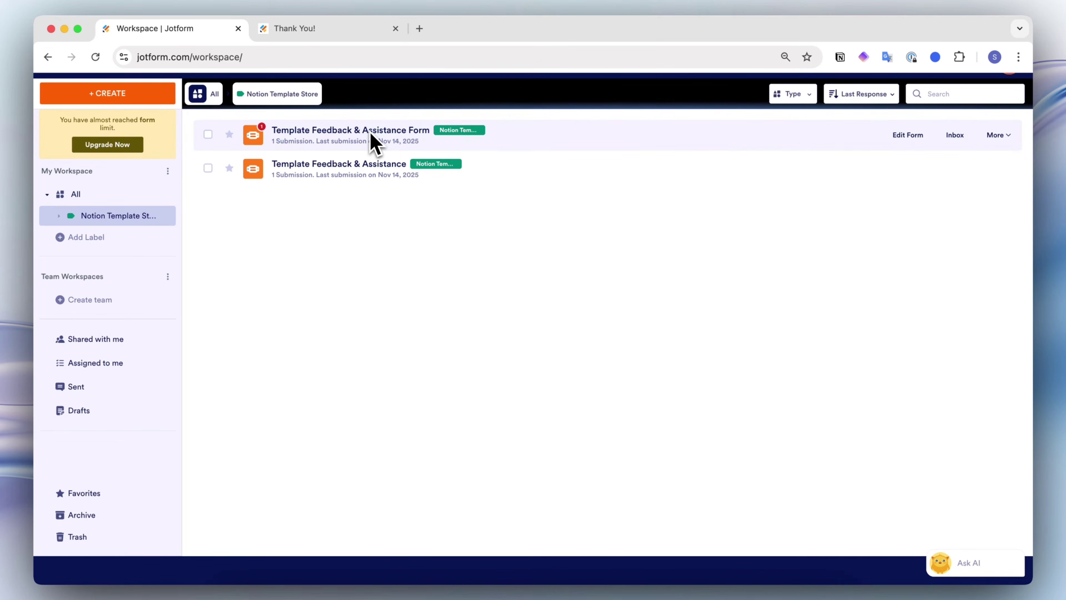
pyautogui.click(954, 137)
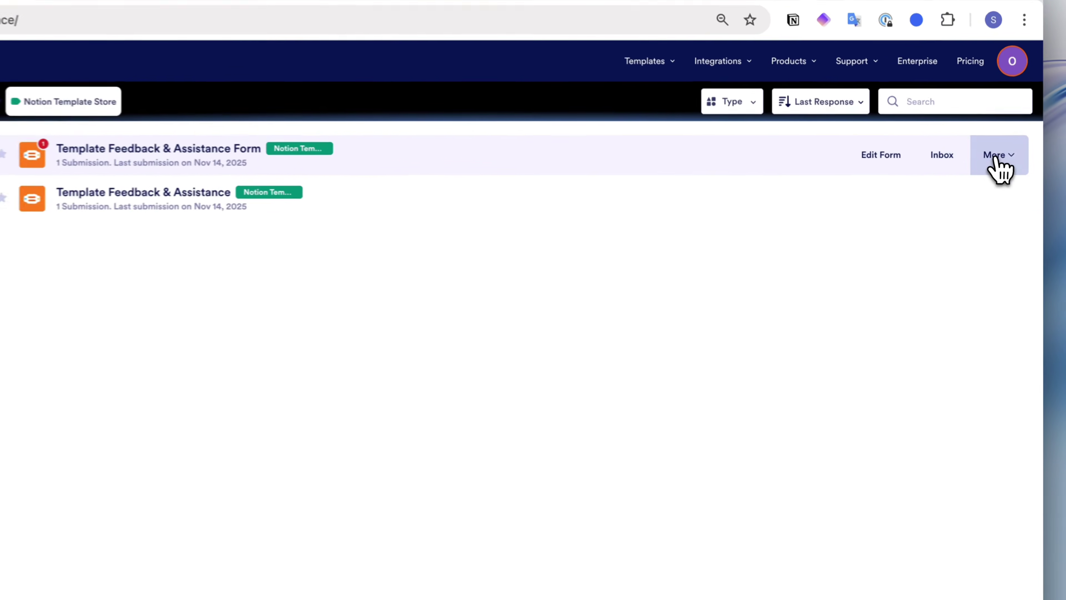
# - Create an AI agent from the Template Feedback & Assistance Form and switch to its Chatbot channel
pyautogui.click(997, 161)
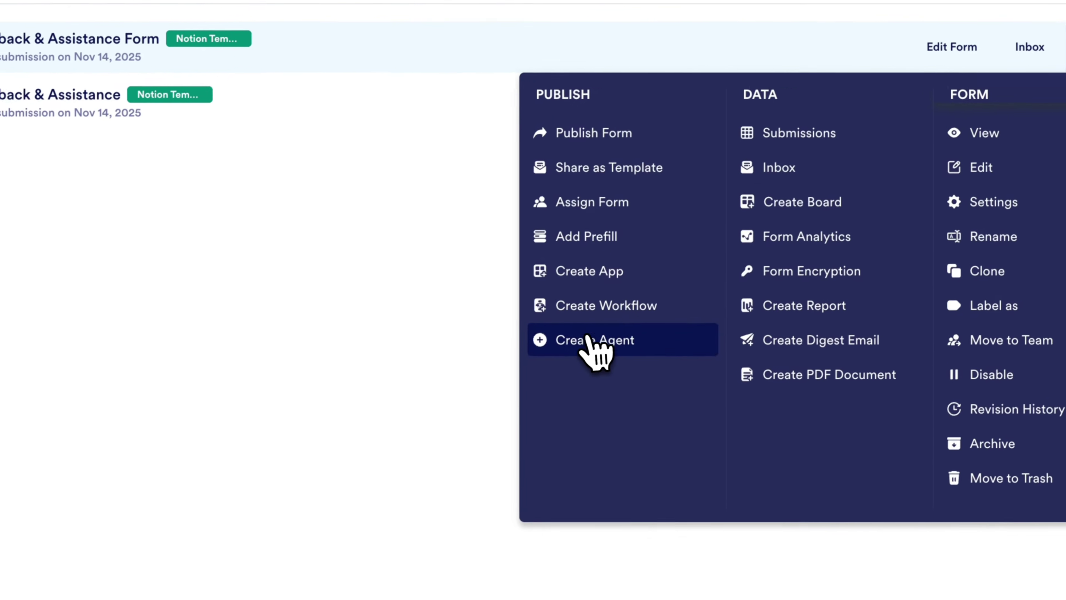
pyautogui.click(589, 340)
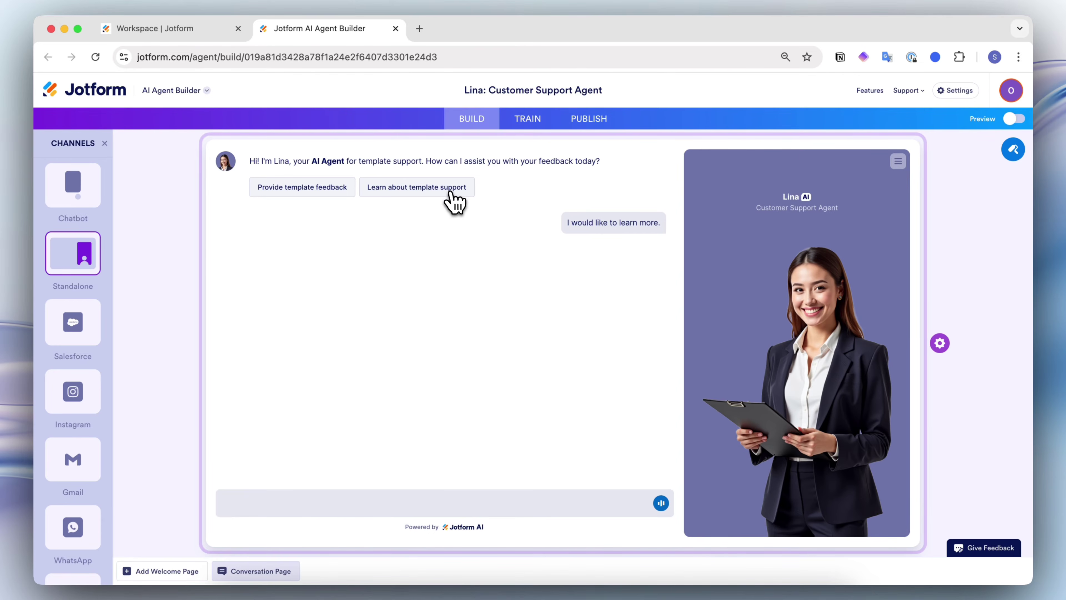
pyautogui.click(83, 201)
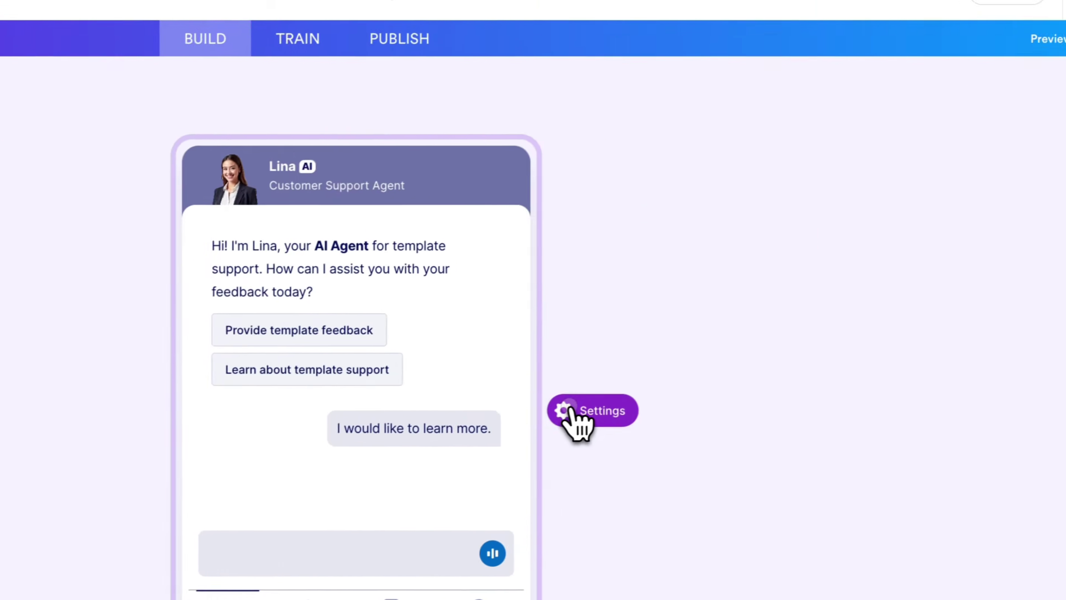
# - Review the chatbot's navigation and welcome settings, rename the feedback greeting button "Give Template Feedback", and add an "Other" button
pyautogui.click(571, 411)
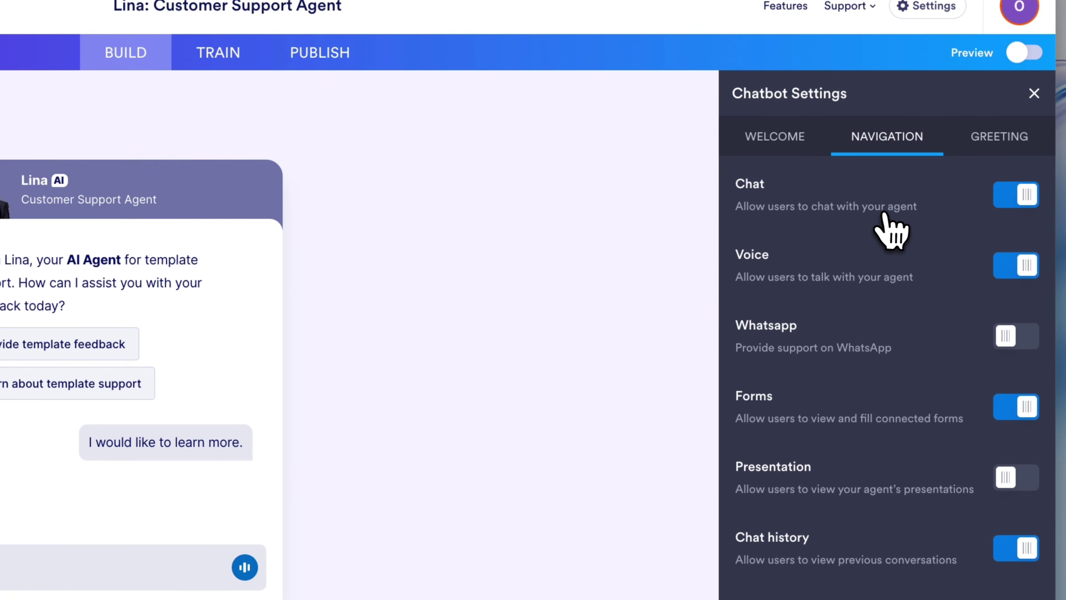
pyautogui.click(783, 140)
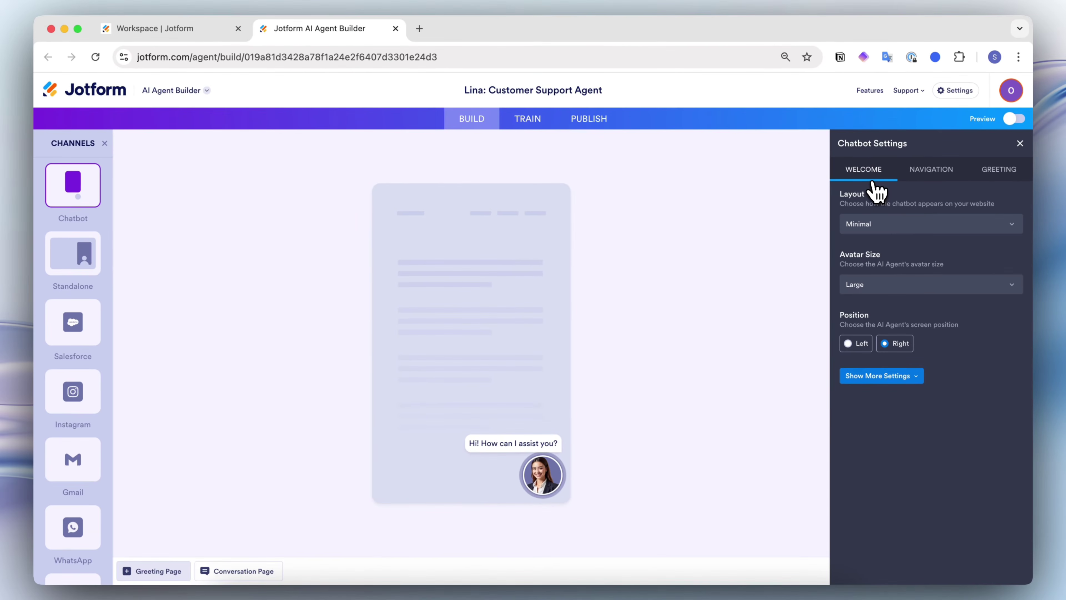
pyautogui.click(999, 170)
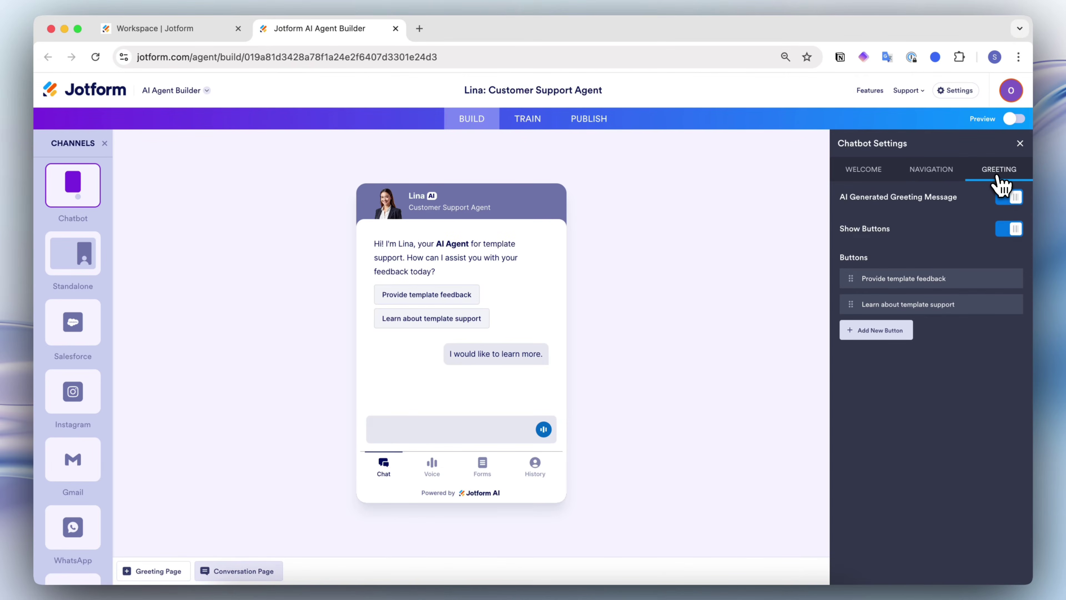
pyautogui.click(880, 336)
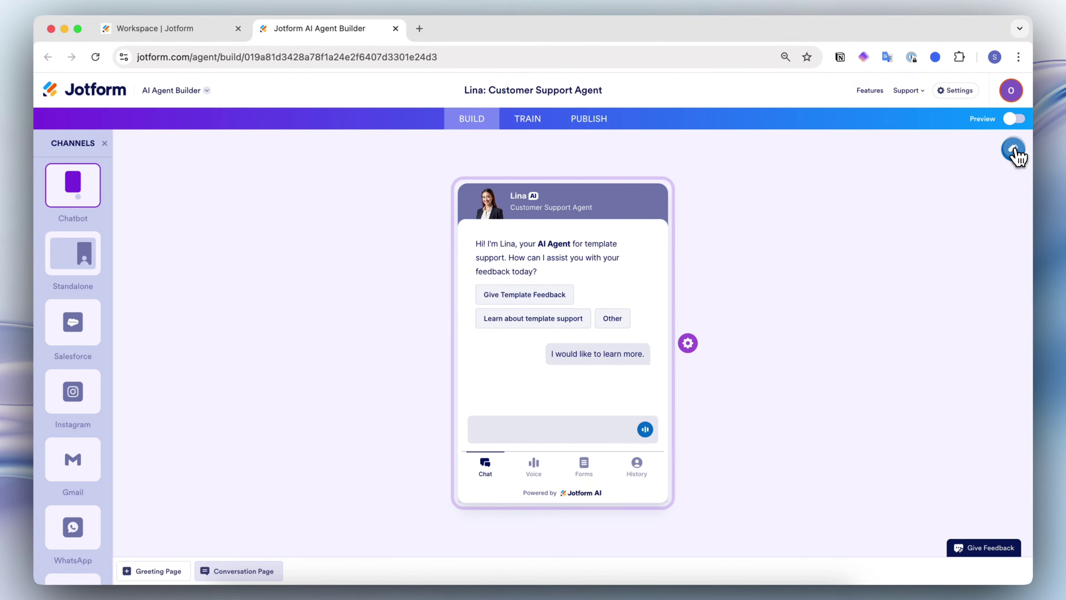
# - Open the agent Designer and review the avatar gallery, generate and upload options and the color, title, chat and button style settings
pyautogui.click(1014, 150)
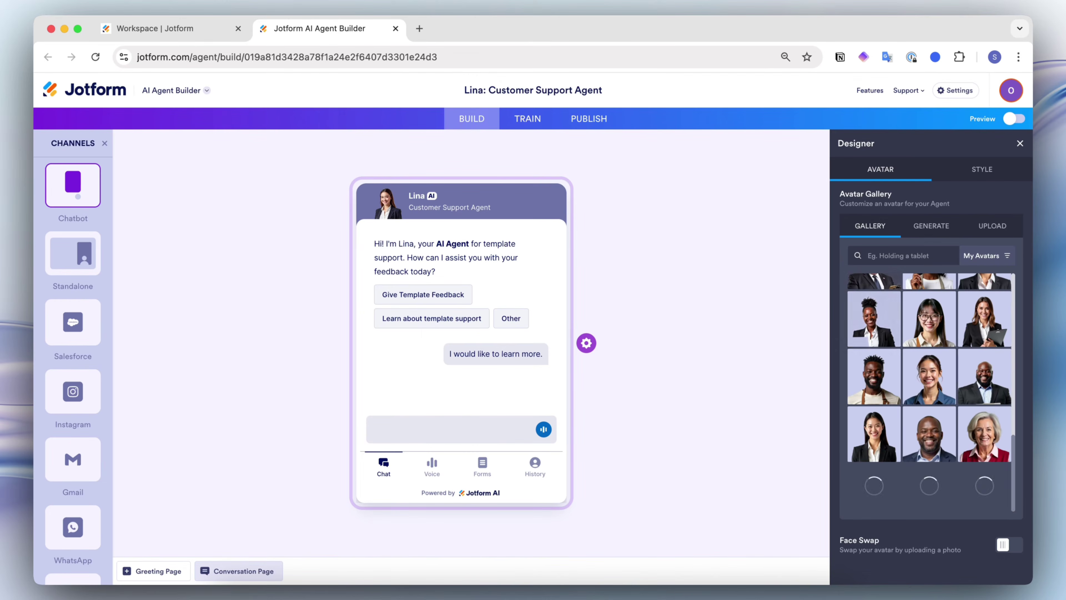
pyautogui.click(947, 229)
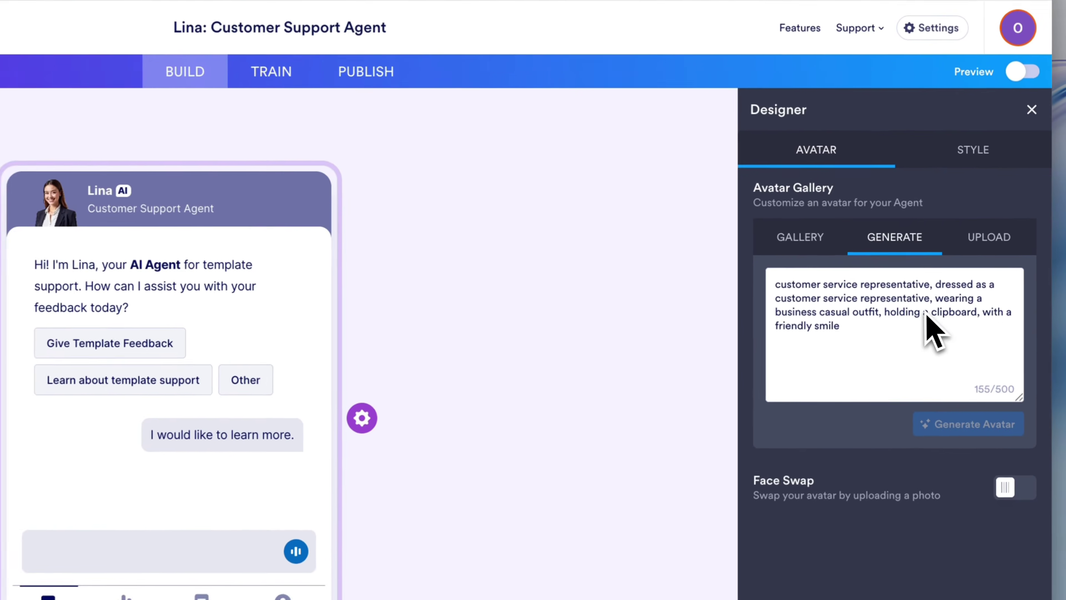
pyautogui.click(994, 229)
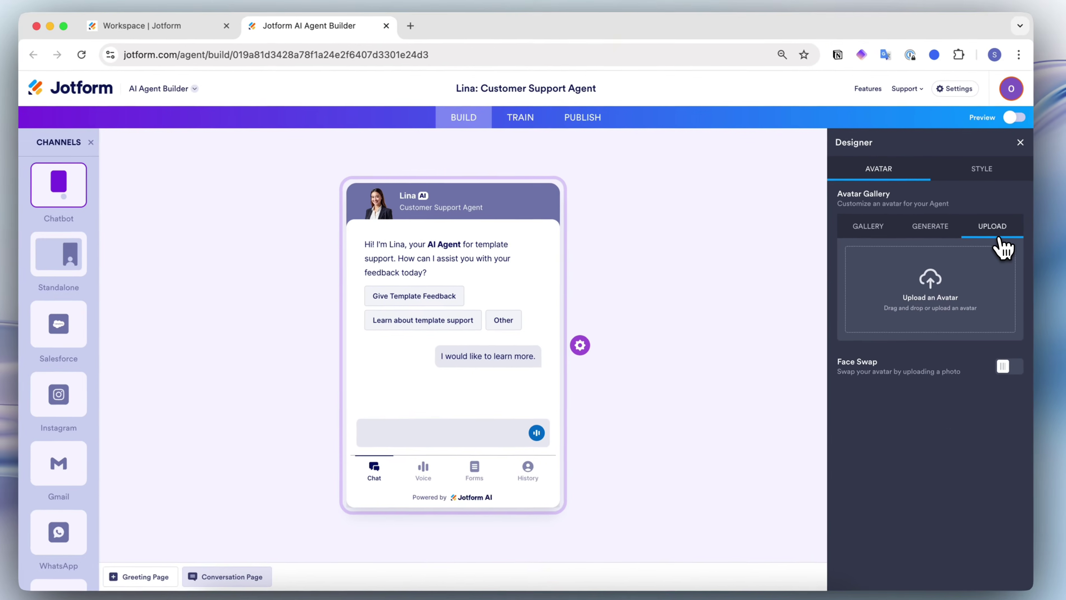
pyautogui.click(996, 173)
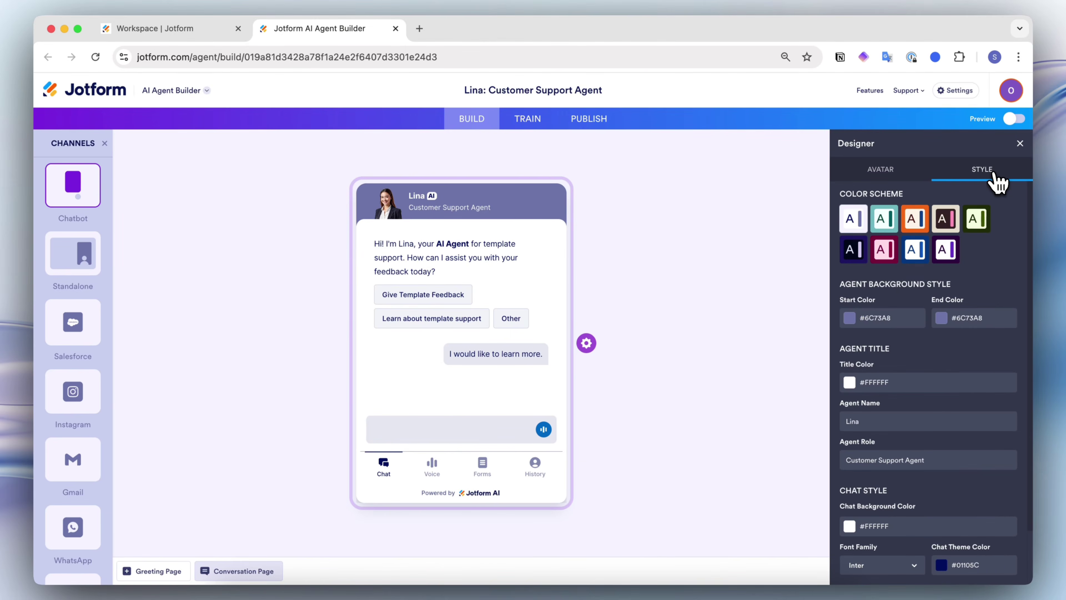
pyautogui.scroll(-3, 965, 252)
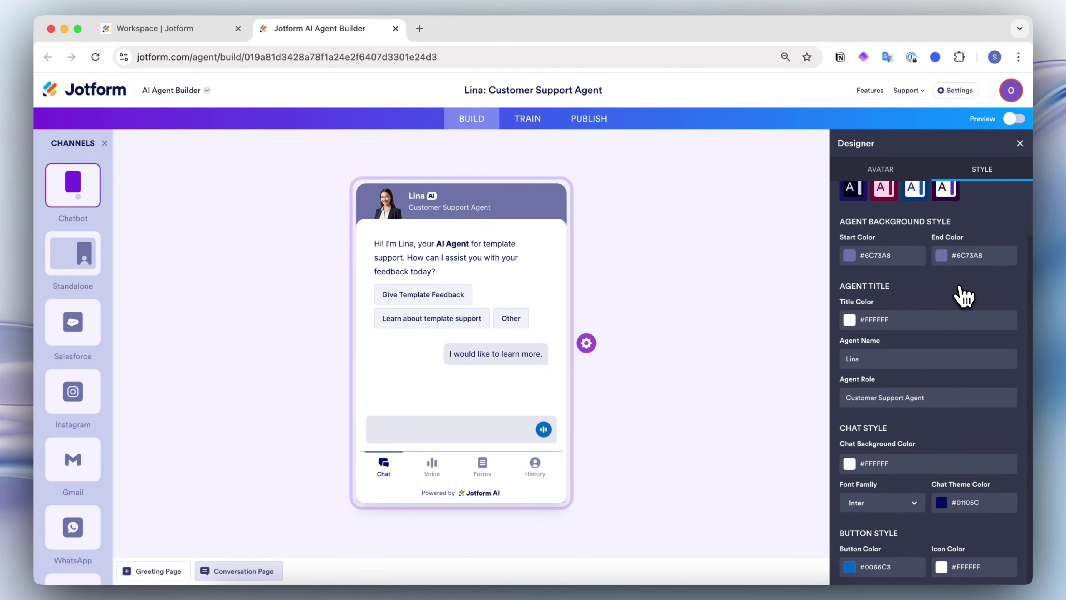
# - Look over the agent's knowledge base training sources and chatbot publishing options, and open its Standalone publish settings
pyautogui.scroll(3, 974, 263)
pyautogui.click(533, 126)
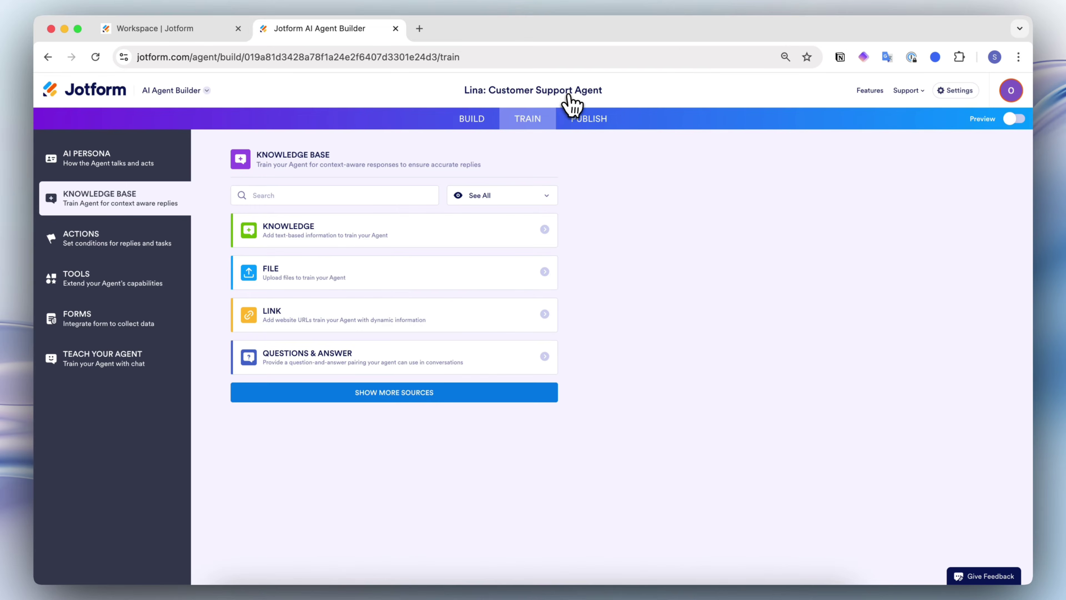
pyautogui.click(590, 123)
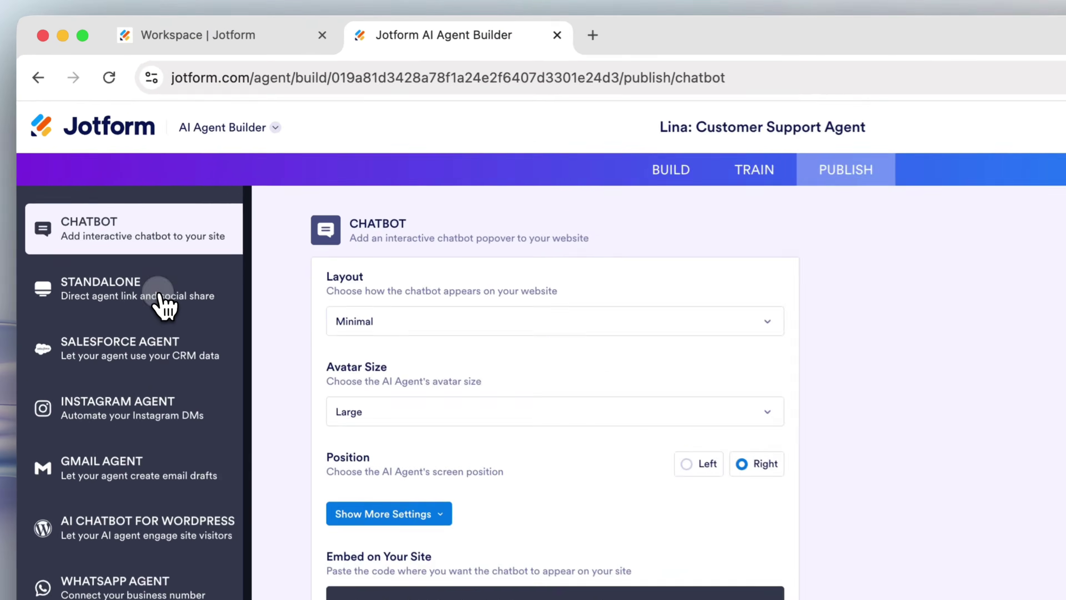
pyautogui.click(136, 205)
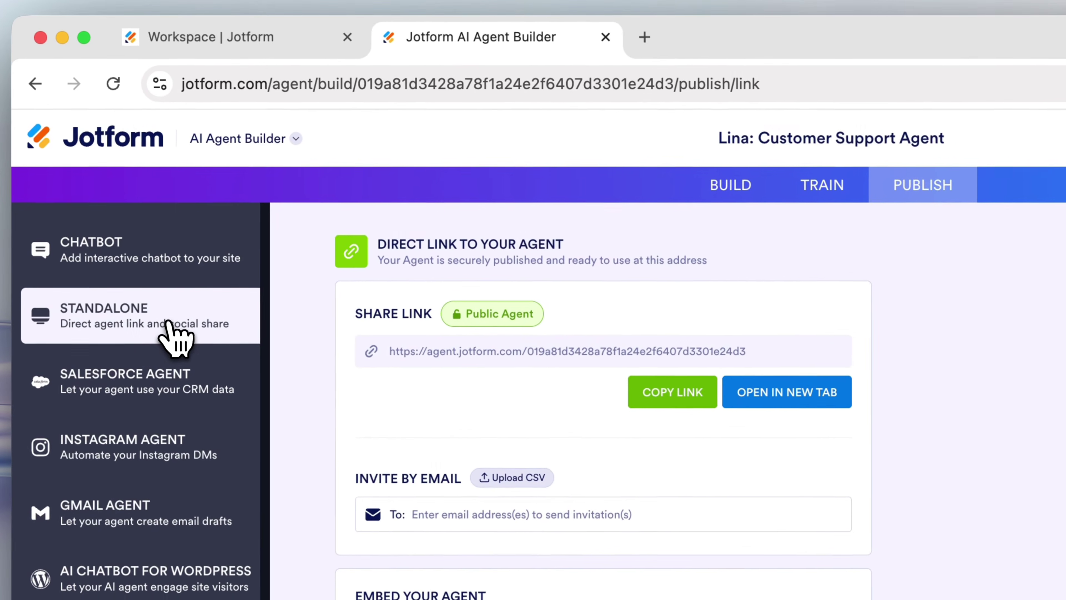
# - Open the agent's share link in a new browser tab, start Give Template Feedback, and answer its chat question with the full name
pyautogui.click(499, 354)
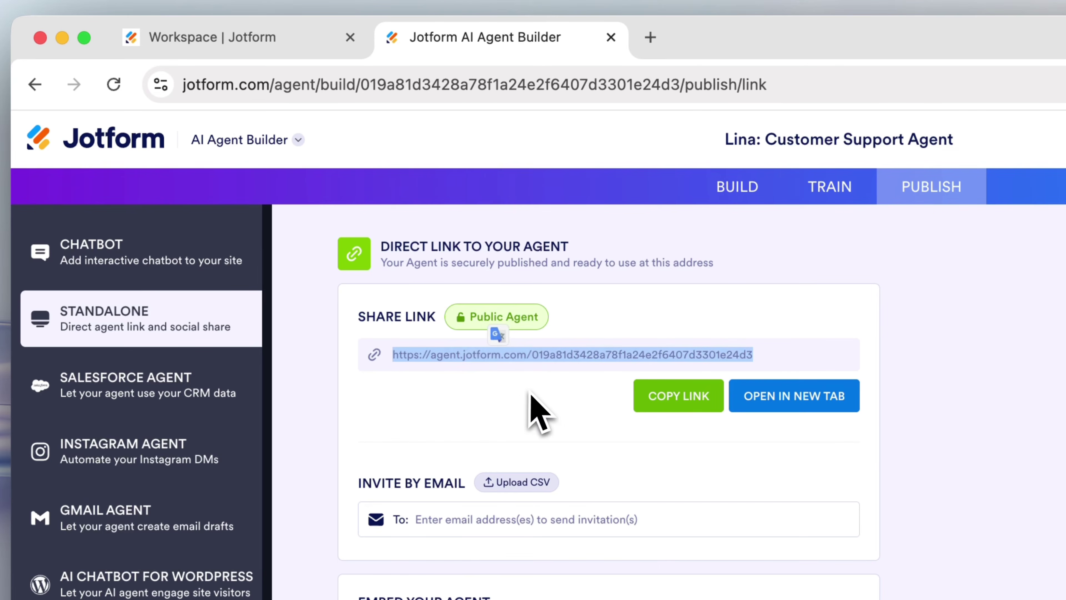
pyautogui.click(551, 416)
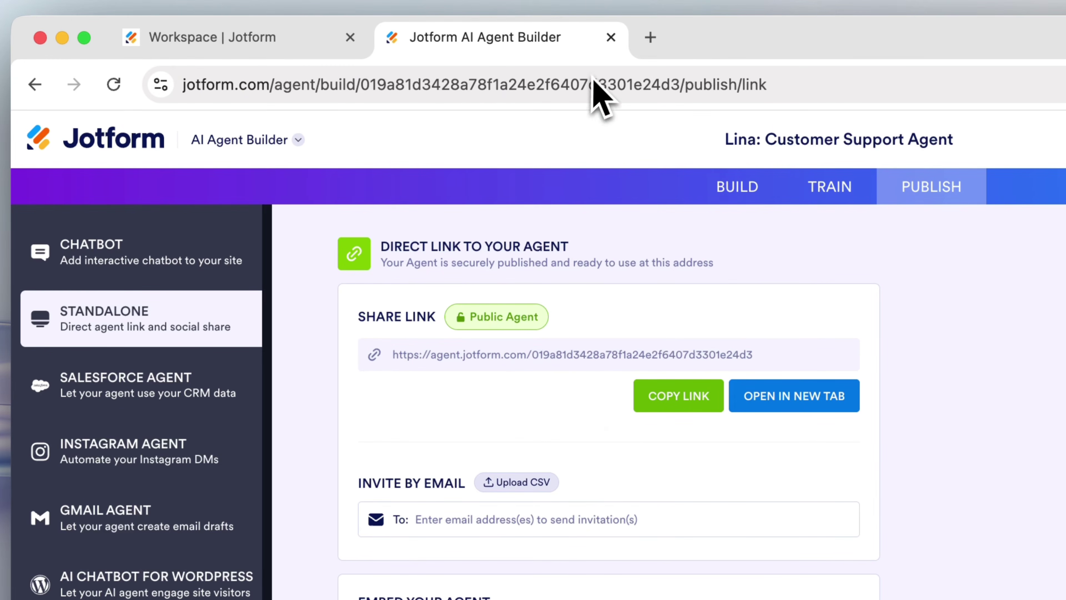
pyautogui.click(657, 47)
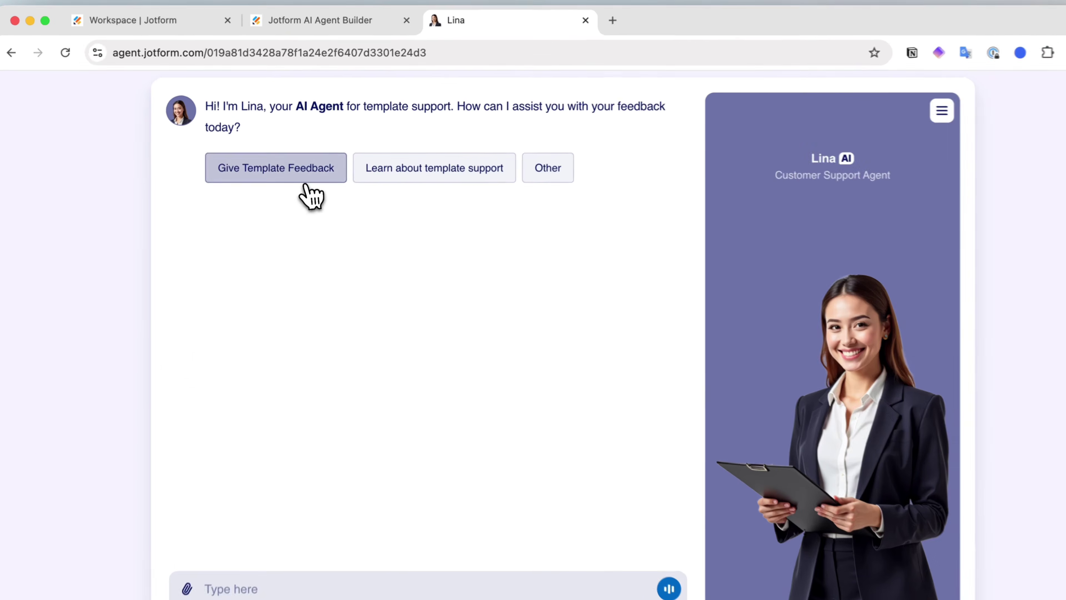
pyautogui.click(277, 164)
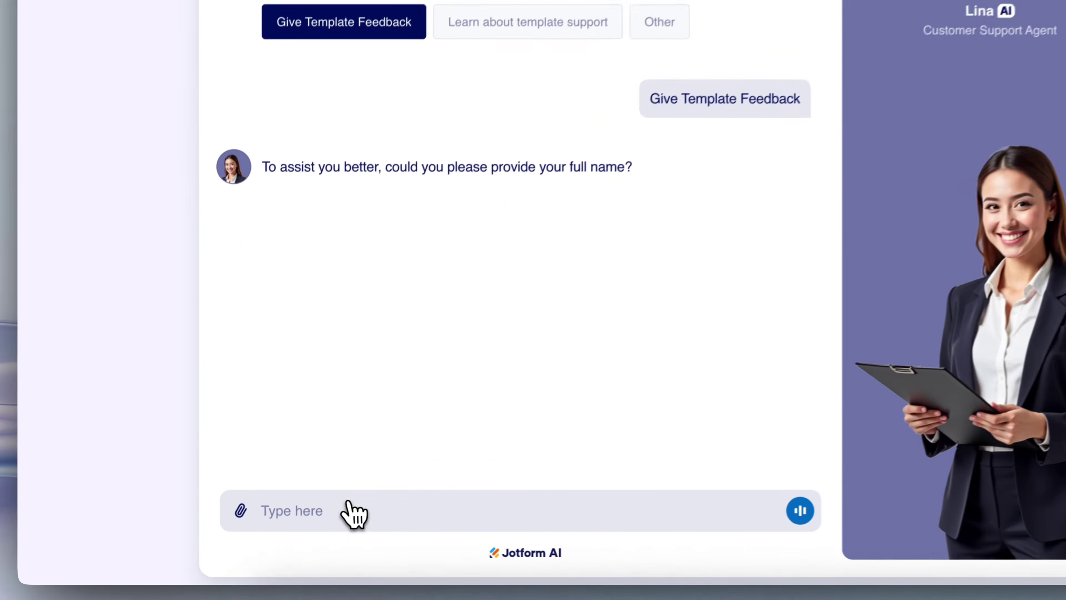
pyautogui.write('Organized N')
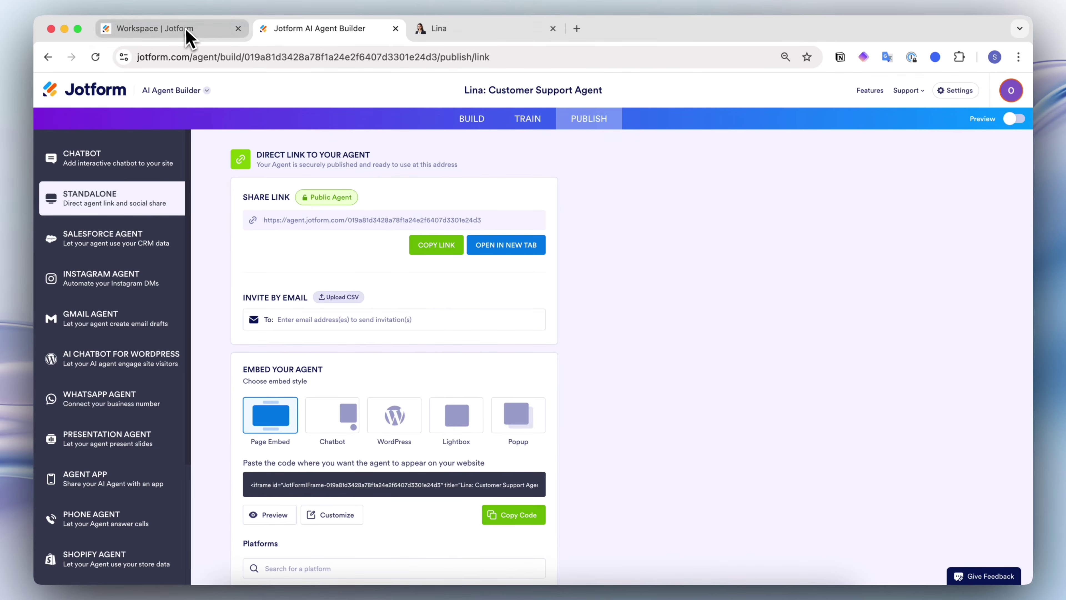
# - Copy the Template Feedback & Assistance Form's share link and embed it under "Start with my FREE Course!" on the Notion template store page
pyautogui.click(186, 33)
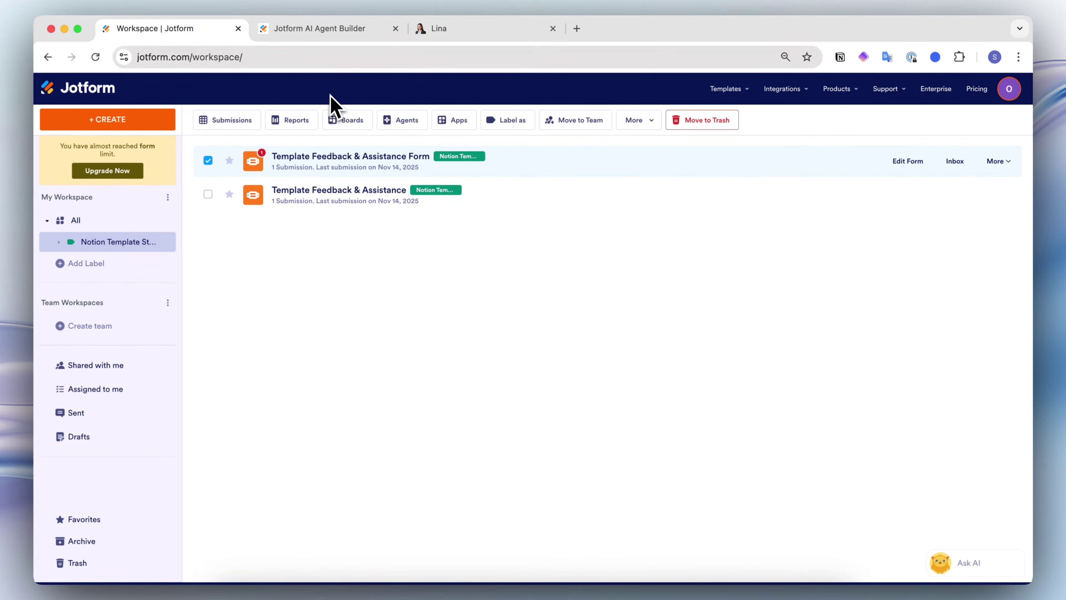
pyautogui.click(349, 32)
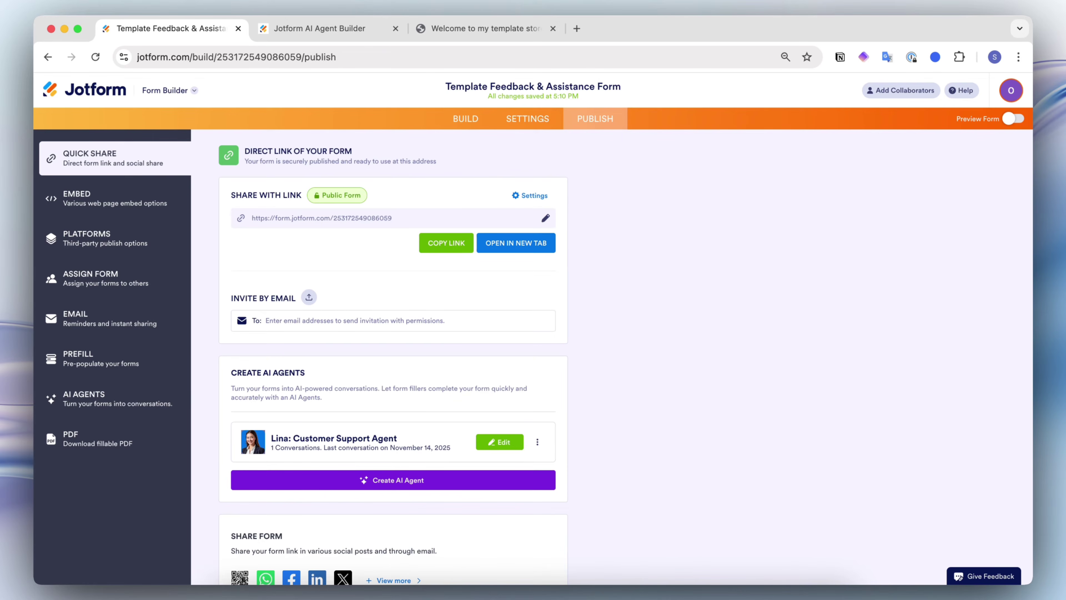
pyautogui.click(508, 30)
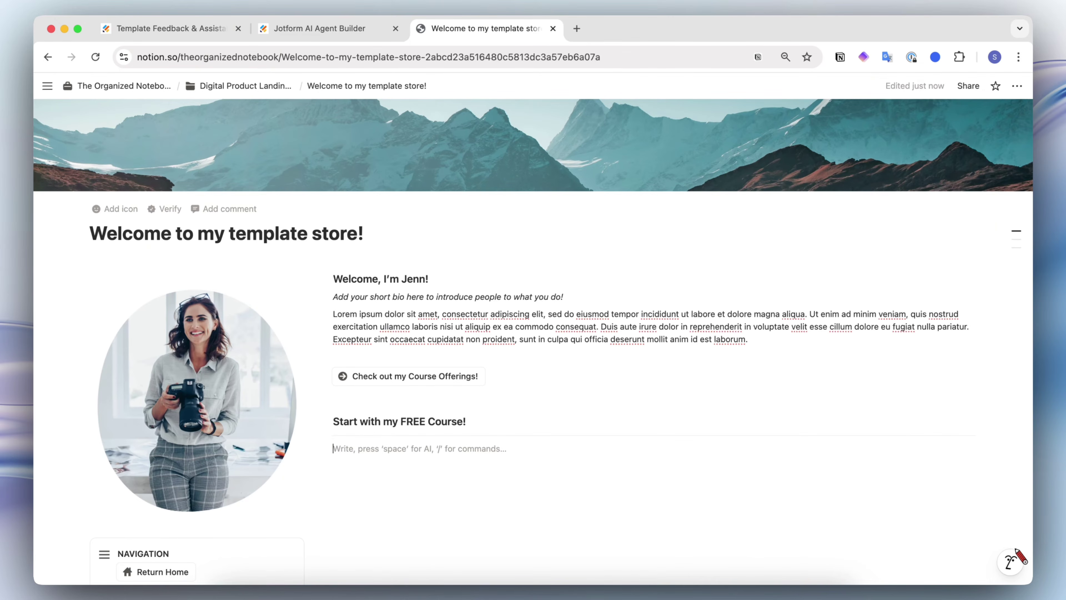
pyautogui.scroll(2, 534, 342)
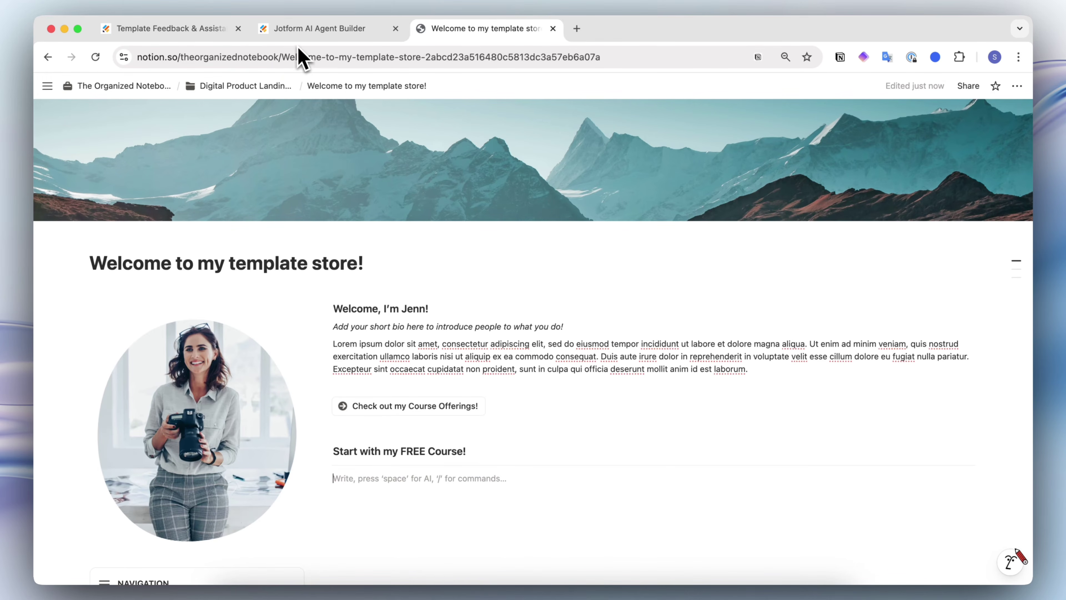
pyautogui.click(207, 37)
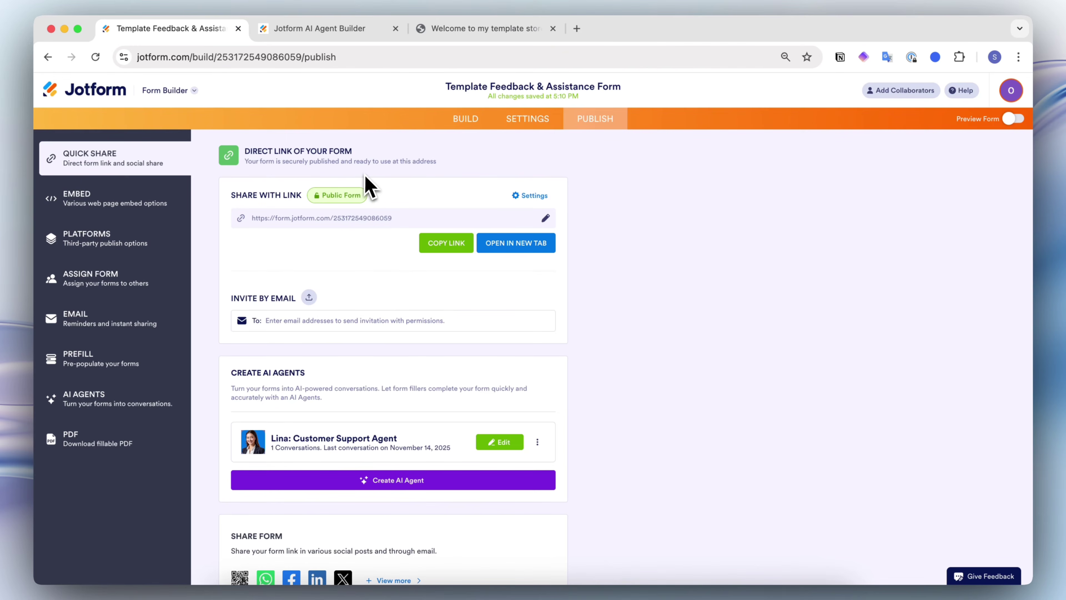
pyautogui.click(452, 248)
pyautogui.click(495, 38)
pyautogui.scroll(-5, 499, 183)
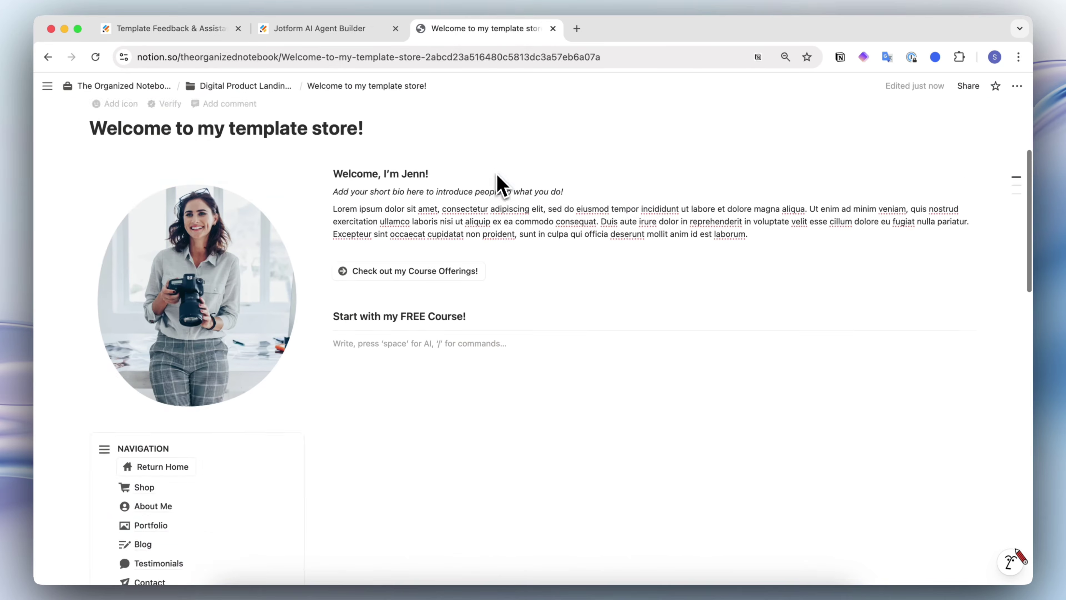
pyautogui.press('super+v')
pyautogui.click(545, 391)
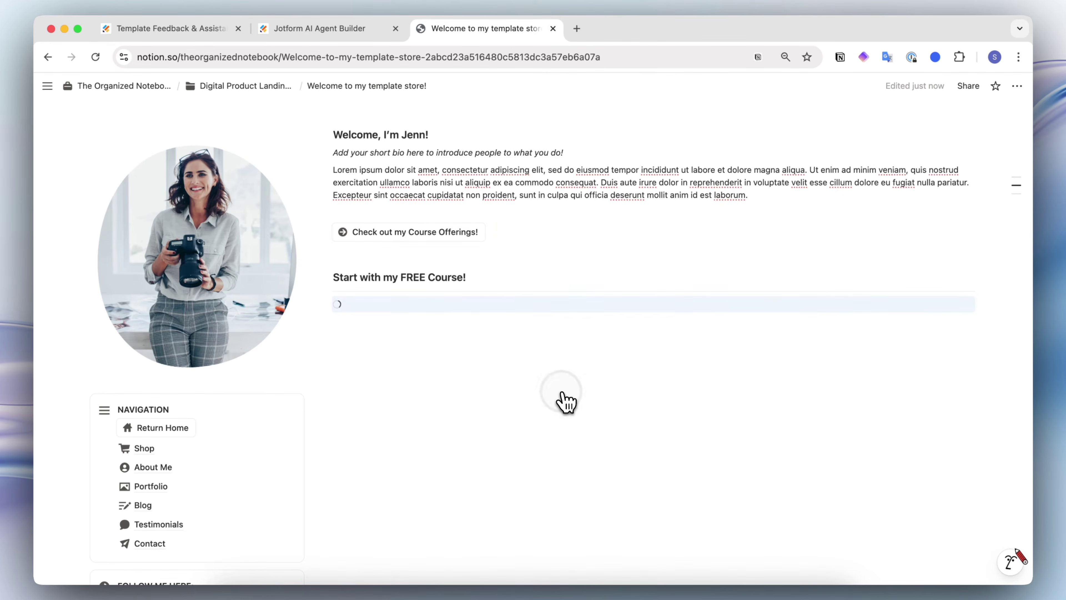
# - Resize the embedded form on the Notion page and try it by advancing from its welcome card to the Name question
pyautogui.scroll(-3, 561, 401)
pyautogui.moveTo(532, 381); pyautogui.dragTo(686, 469)
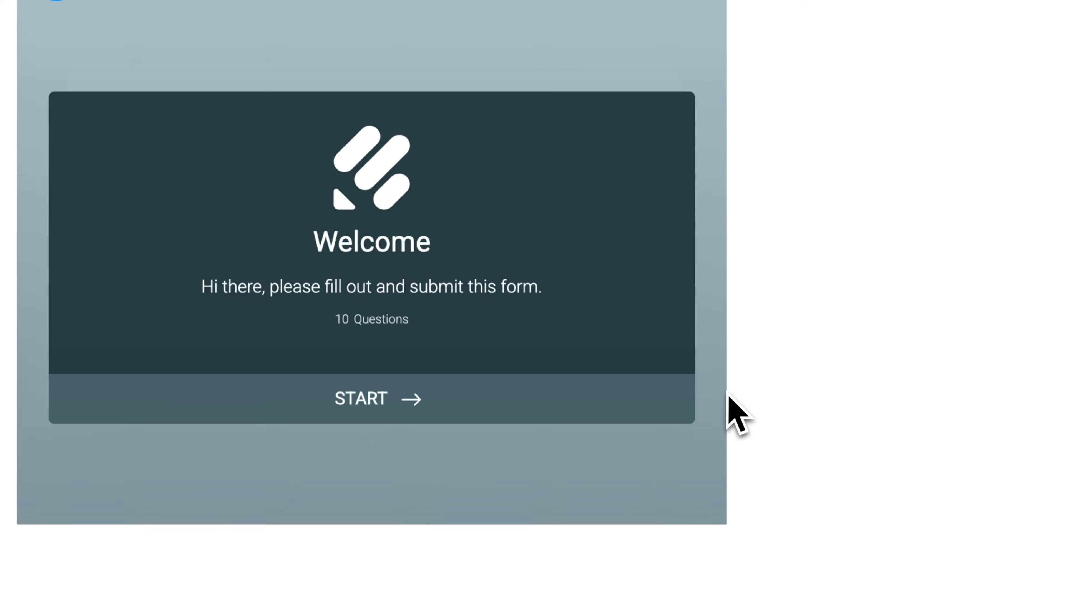
pyautogui.scroll(-2, 729, 387)
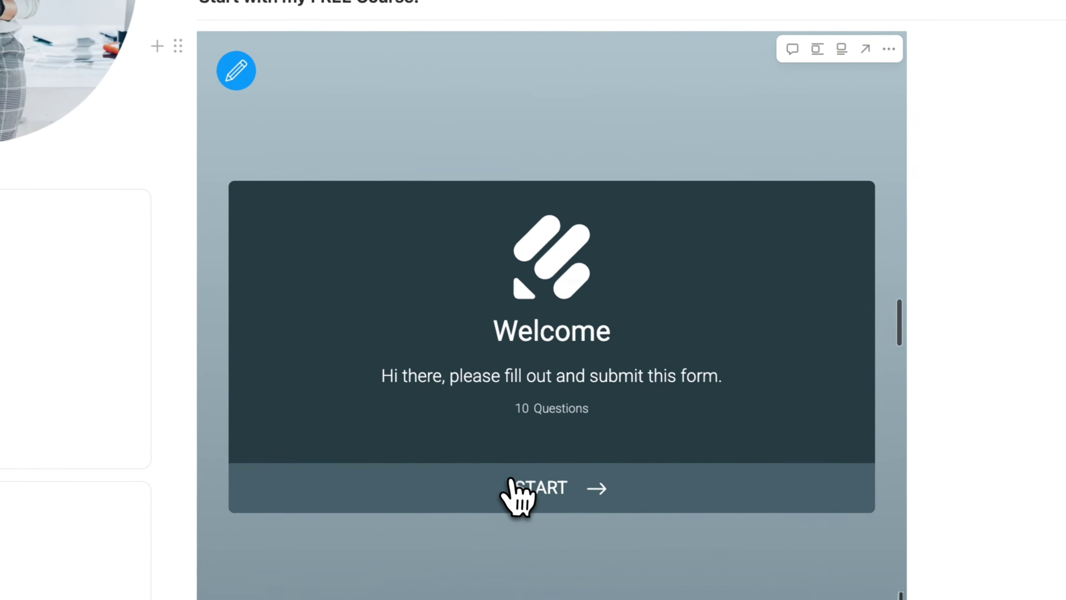
pyautogui.click(517, 487)
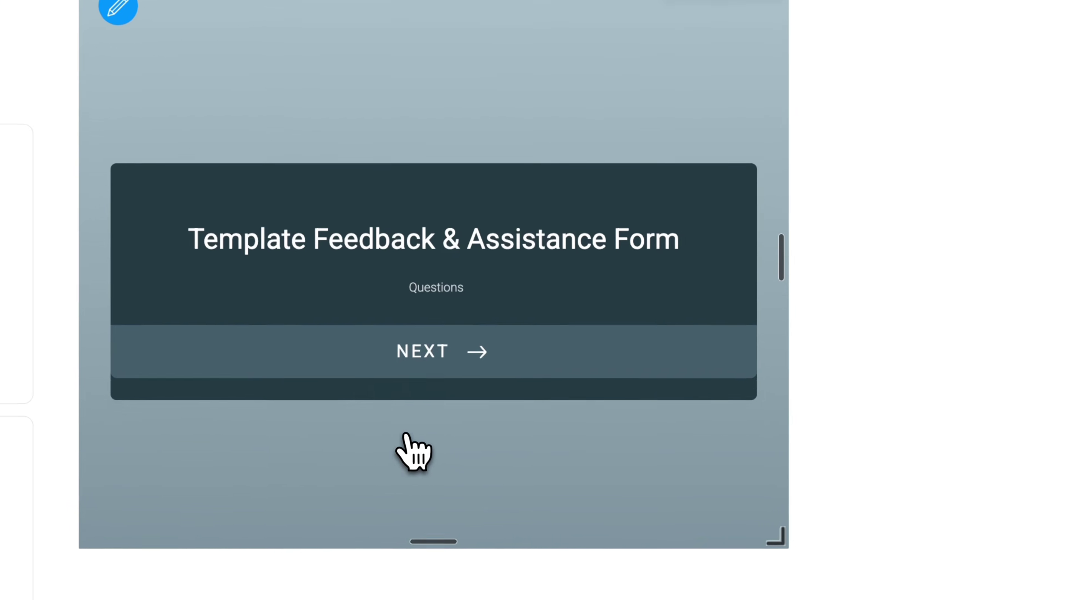
pyautogui.click(405, 342)
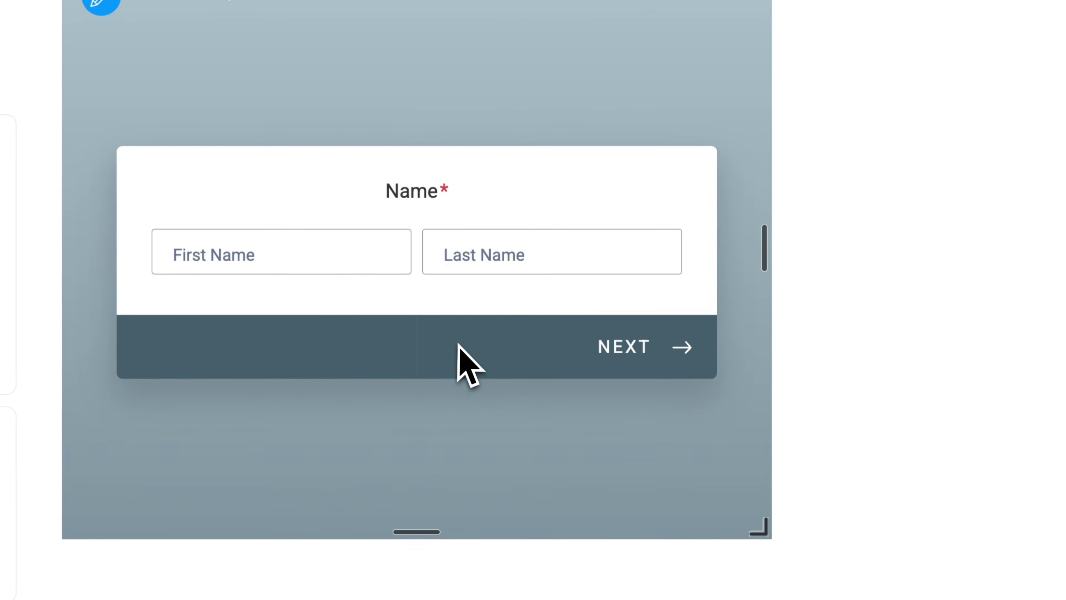
pyautogui.scroll(5, 747, 302)
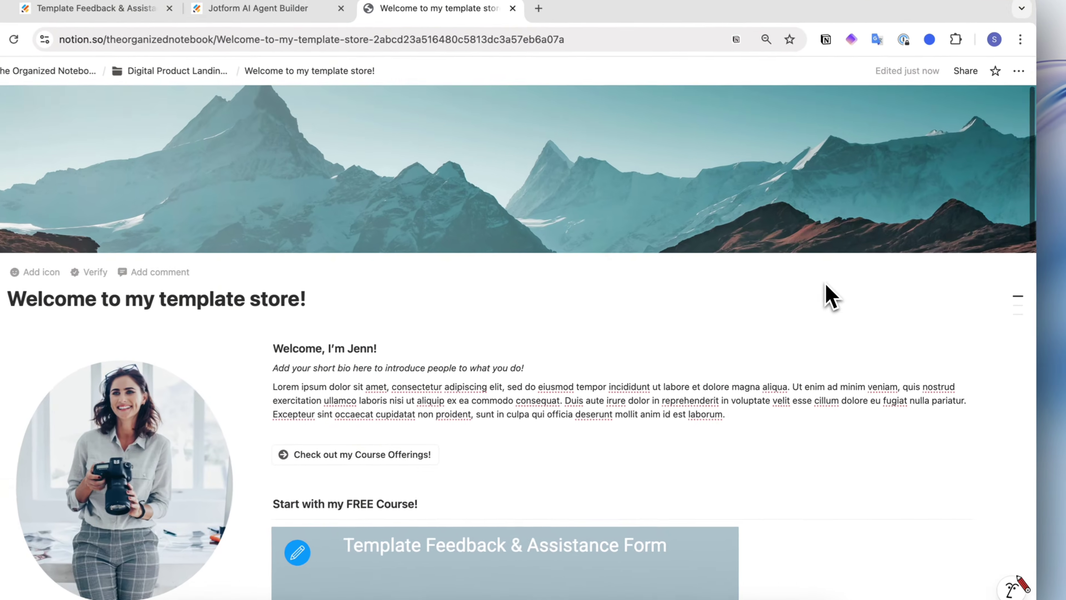
pyautogui.scroll(-5, 1011, 552)
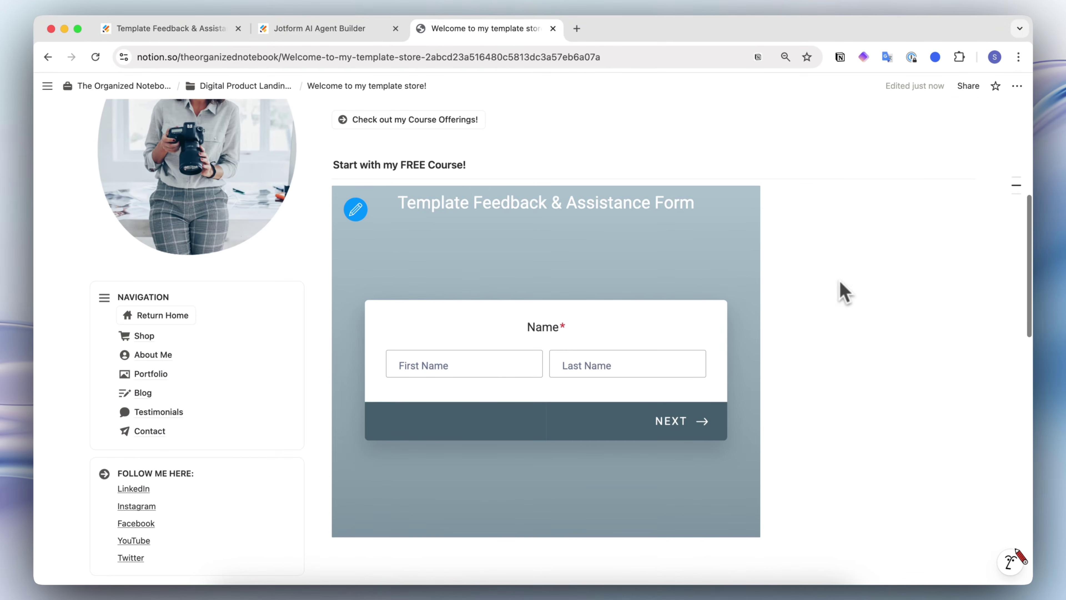
pyautogui.scroll(2, 838, 291)
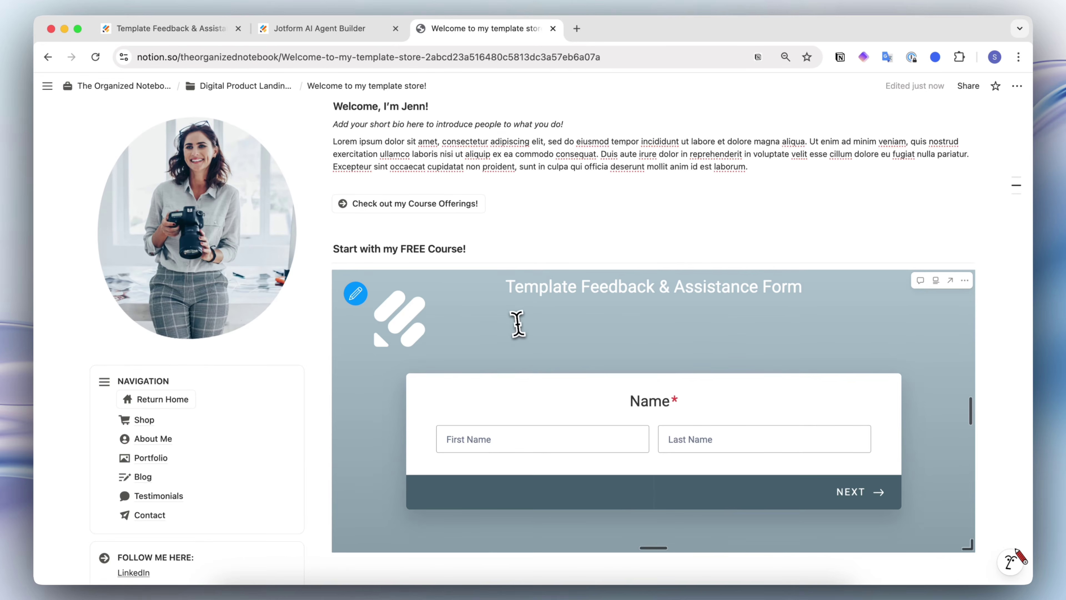
# - Copy the support agent's share link and embed it between the profile photo and the Navigation block on the Notion page
pyautogui.click(347, 30)
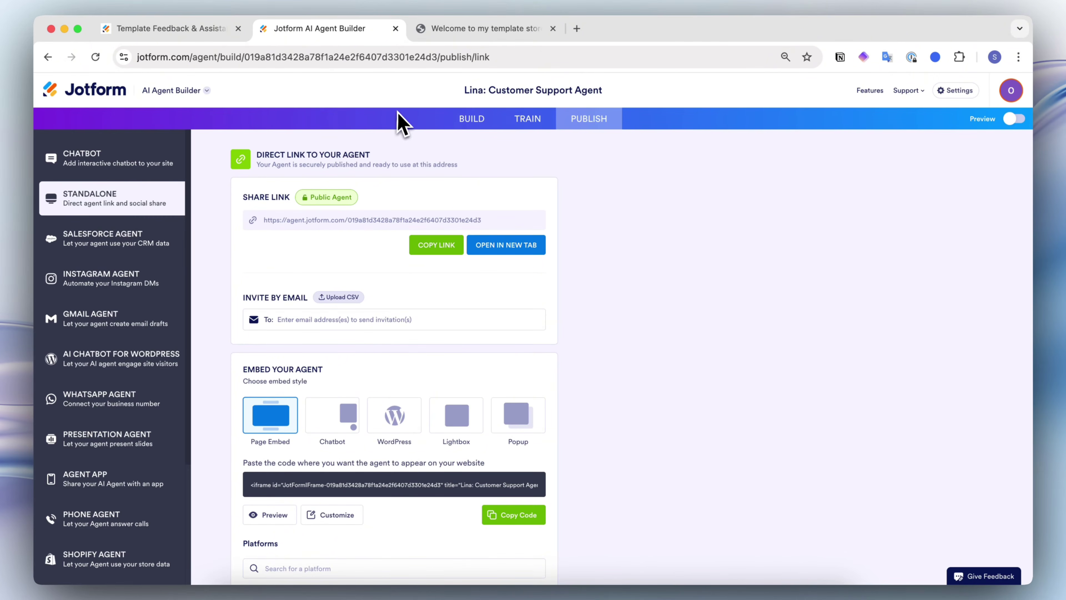
pyautogui.click(437, 236)
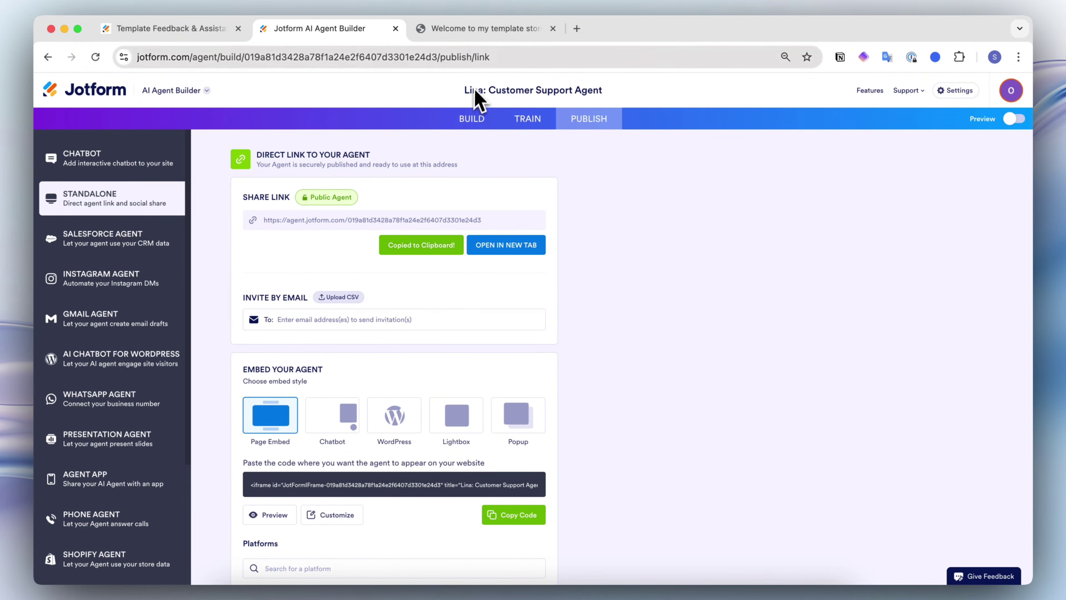
pyautogui.click(487, 30)
pyautogui.scroll(1, 90, 200)
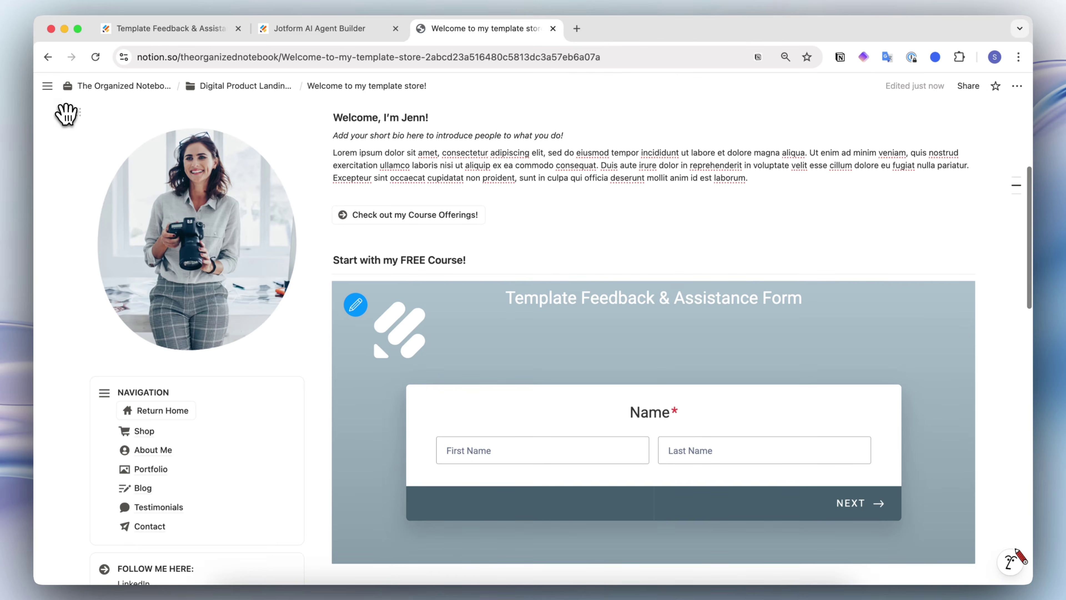
pyautogui.click(65, 111)
pyautogui.press('super+v')
pyautogui.click(204, 494)
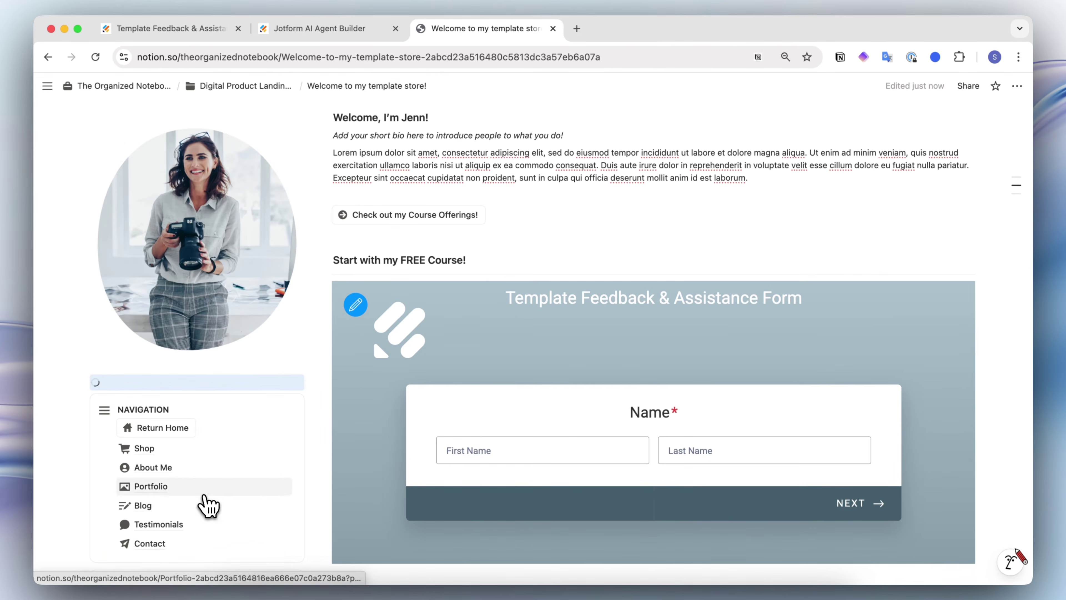
# - Examine the embedded agent on the Notion page and try its Voice option by starting a call with it
pyautogui.scroll(-5, 275, 359)
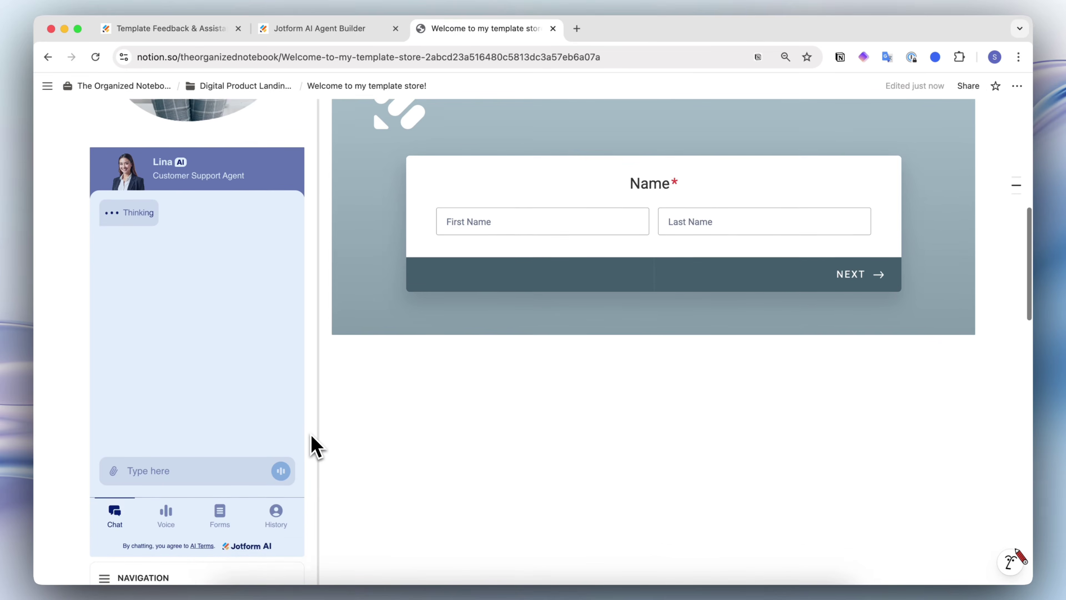
pyautogui.scroll(5, 428, 433)
pyautogui.scroll(-1, 424, 425)
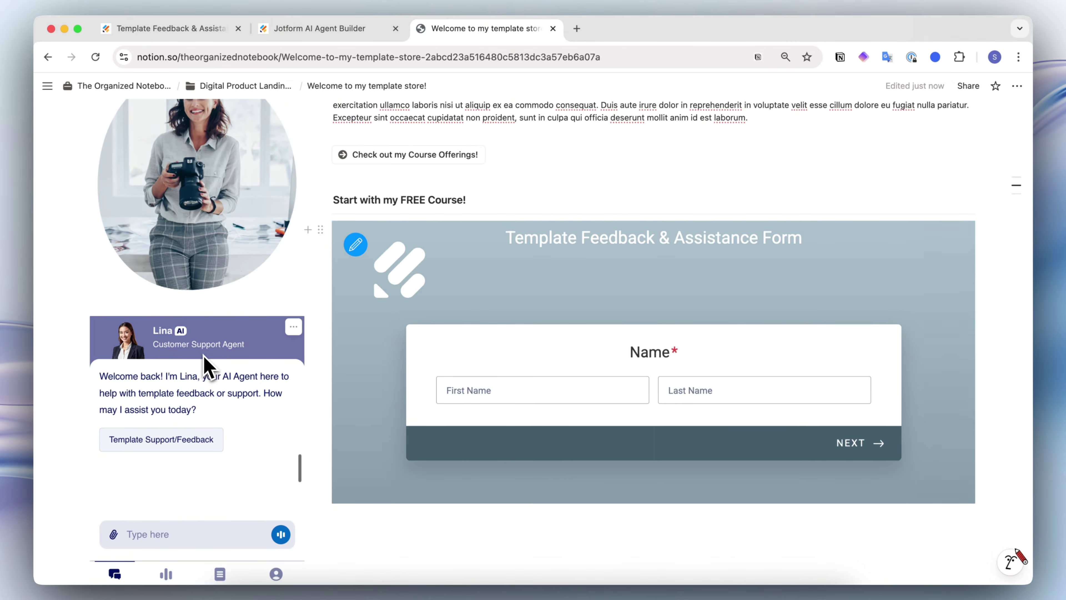
pyautogui.scroll(-3, 203, 372)
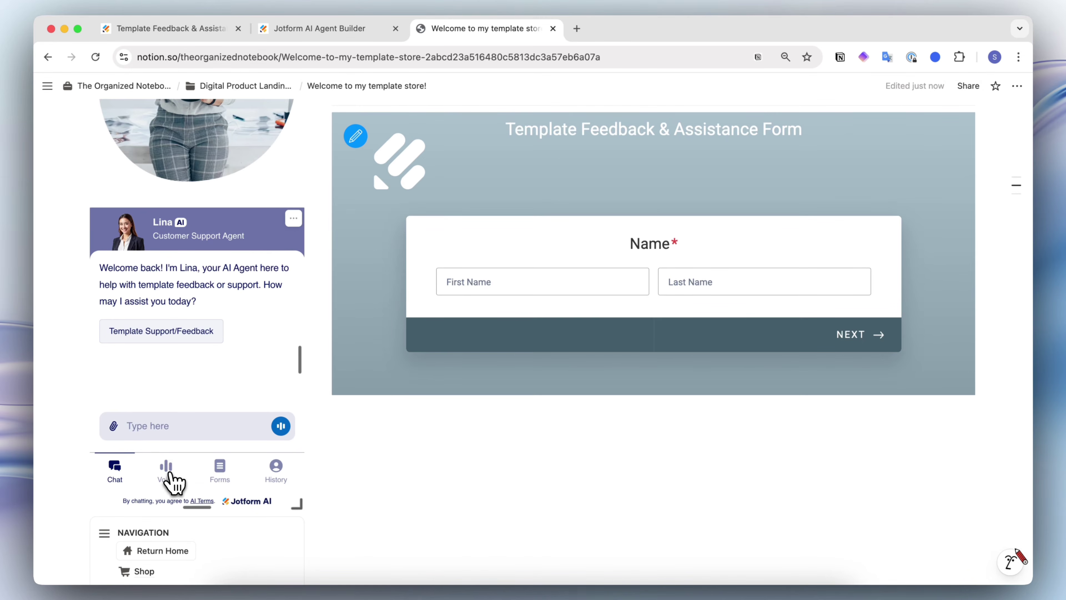
pyautogui.click(170, 473)
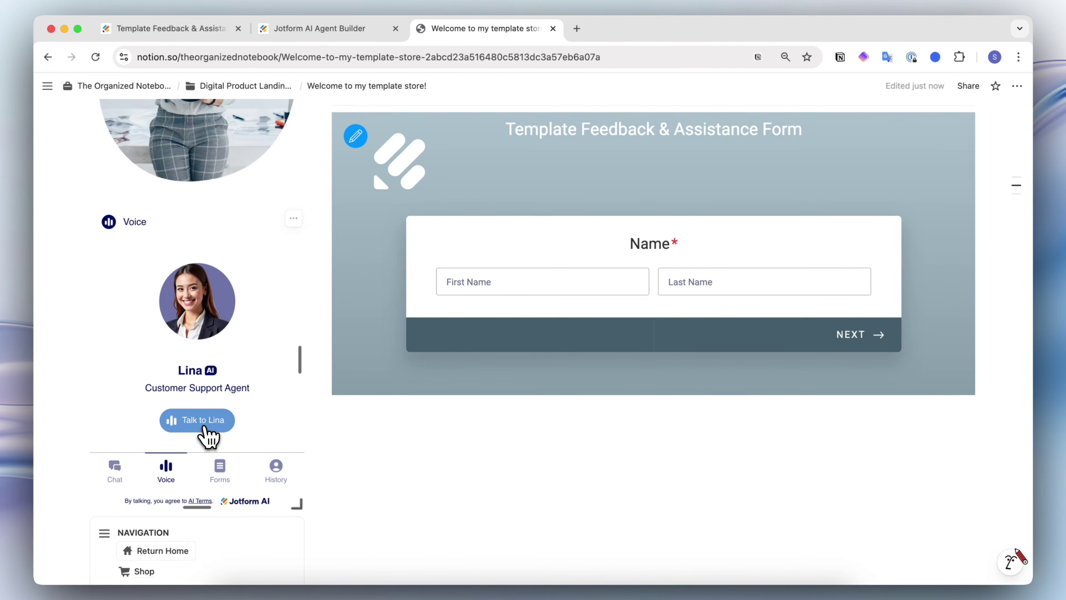
pyautogui.click(201, 420)
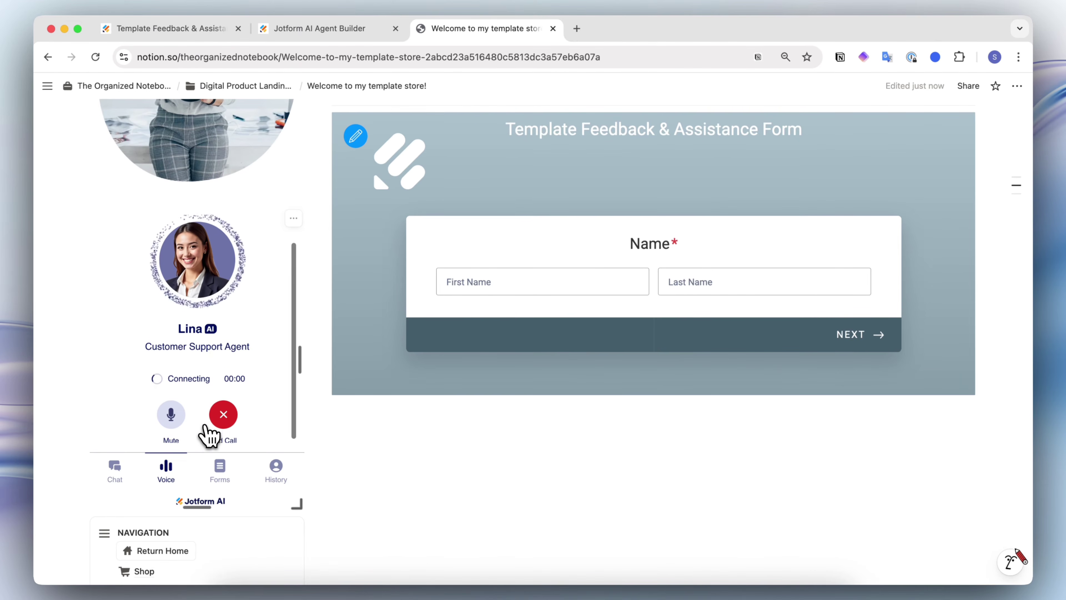
pyautogui.scroll(1, 210, 357)
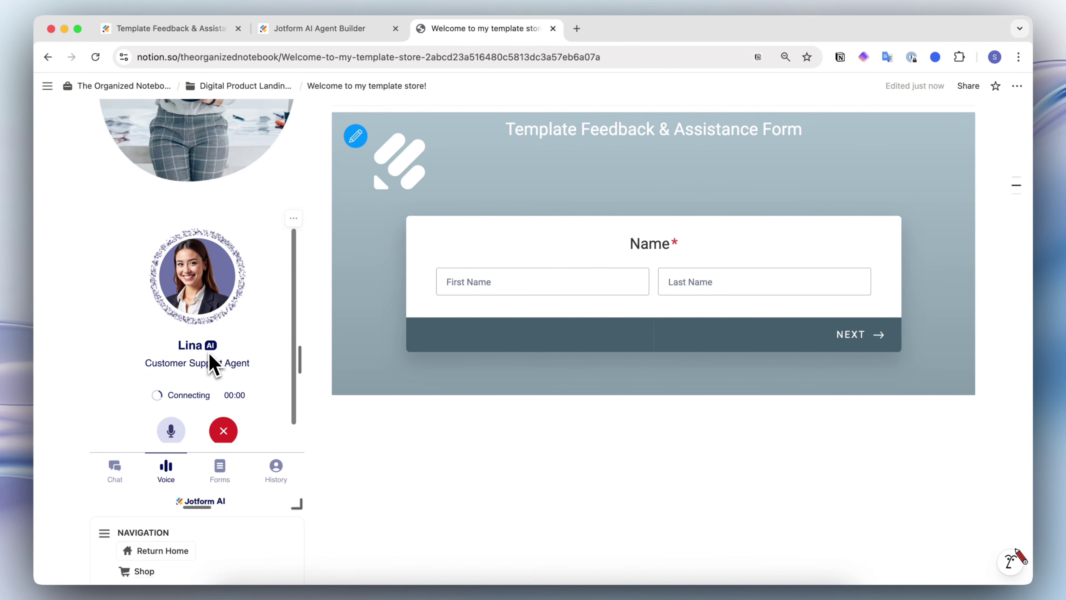
pyautogui.scroll(-1, 209, 354)
# - View the embedded agent's Forms and History sections and return to its Chat
pyautogui.click(221, 466)
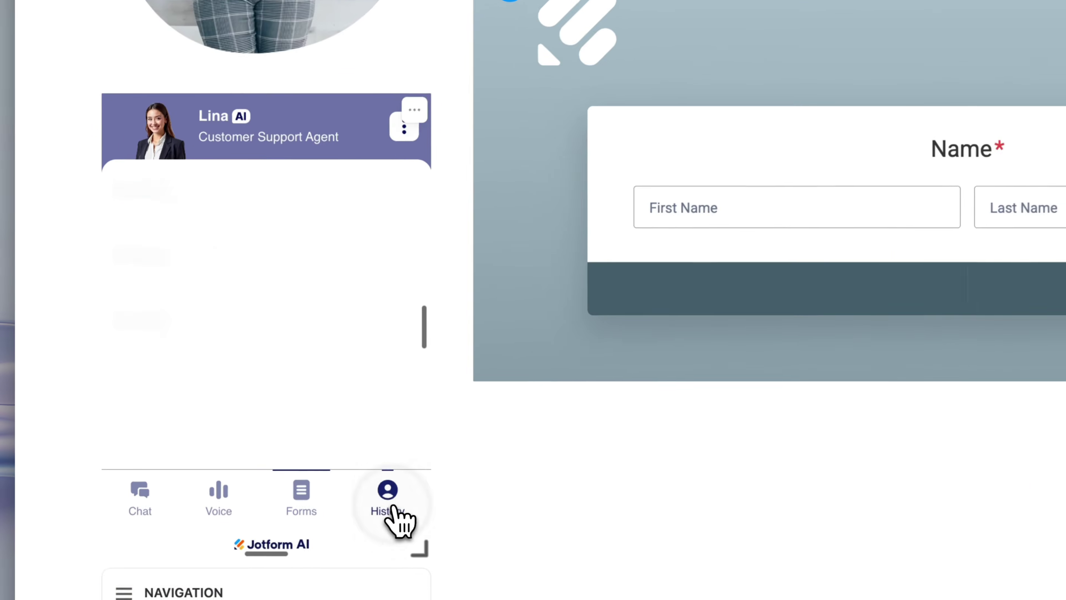
pyautogui.click(275, 469)
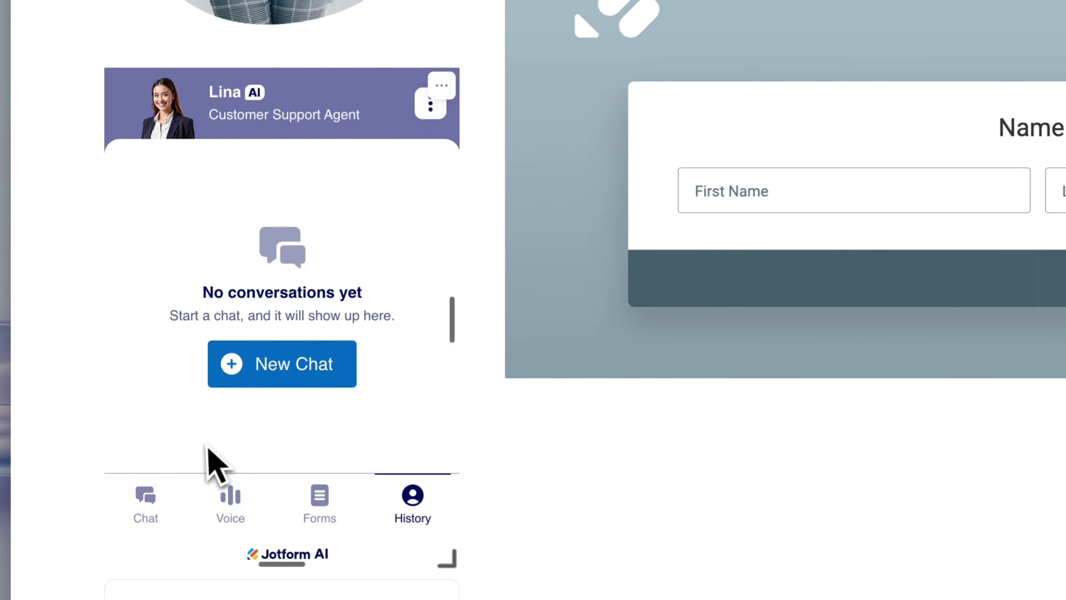
pyautogui.click(146, 499)
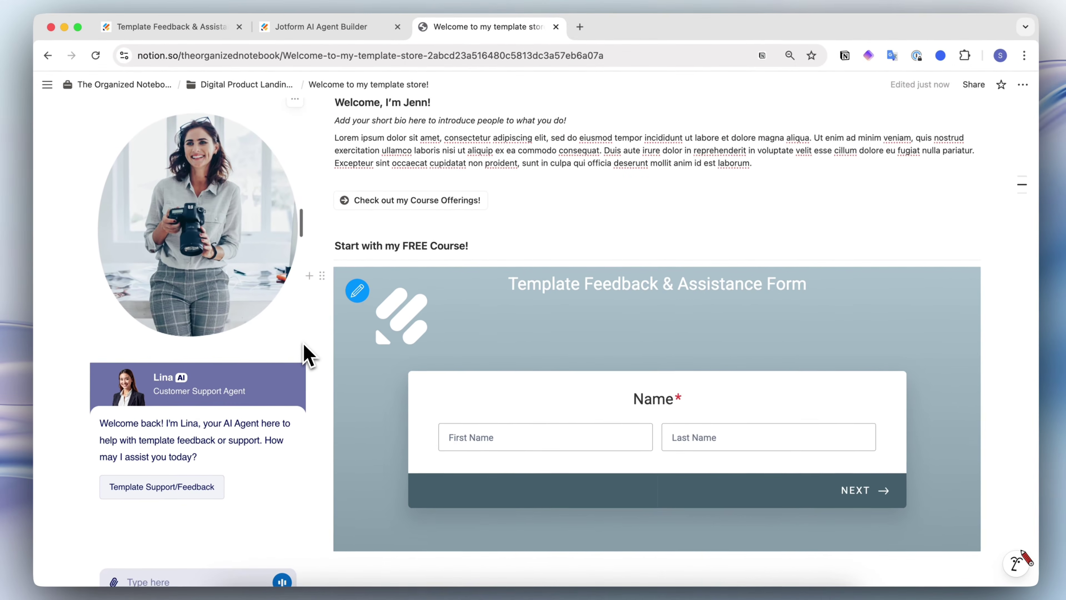
# - Publish the template store page to the web from Notion and open the live site
pyautogui.scroll(5, 294, 370)
pyautogui.scroll(-8, 294, 369)
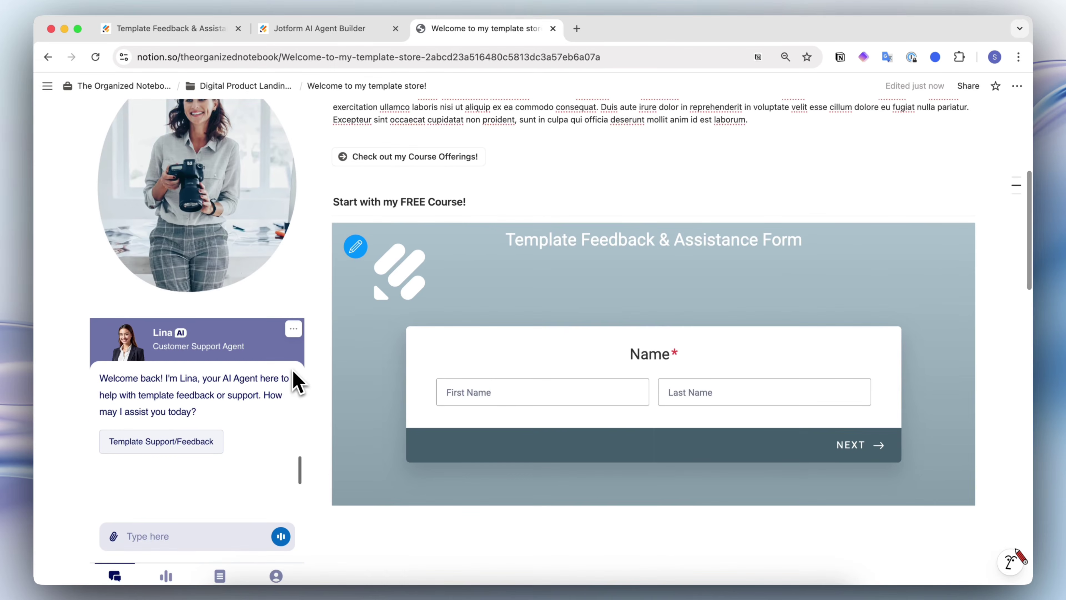
pyautogui.scroll(6, 293, 369)
pyautogui.click(970, 86)
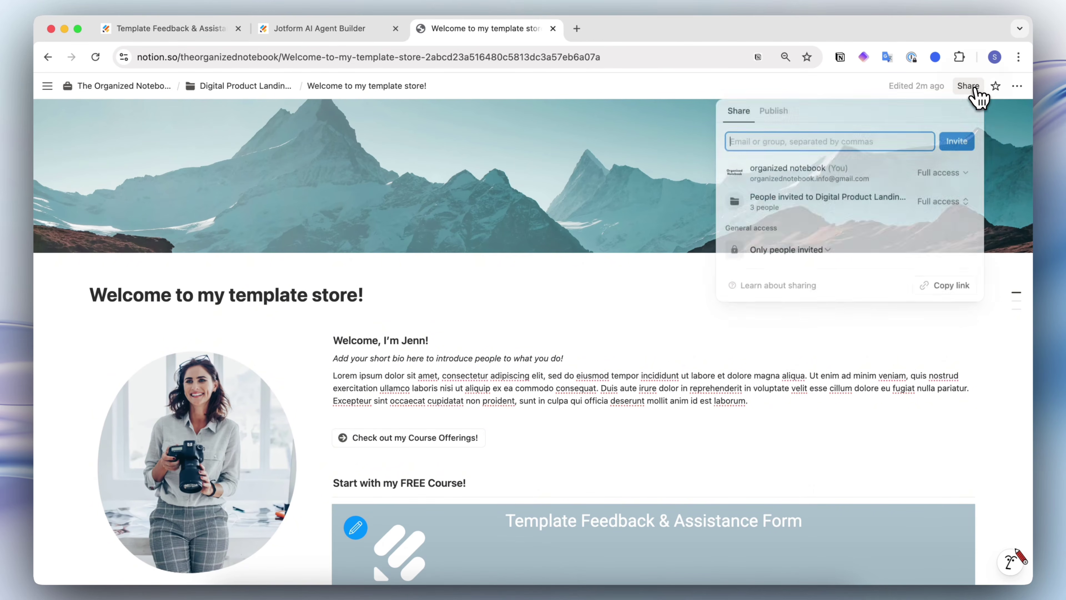
pyautogui.click(785, 117)
pyautogui.click(848, 330)
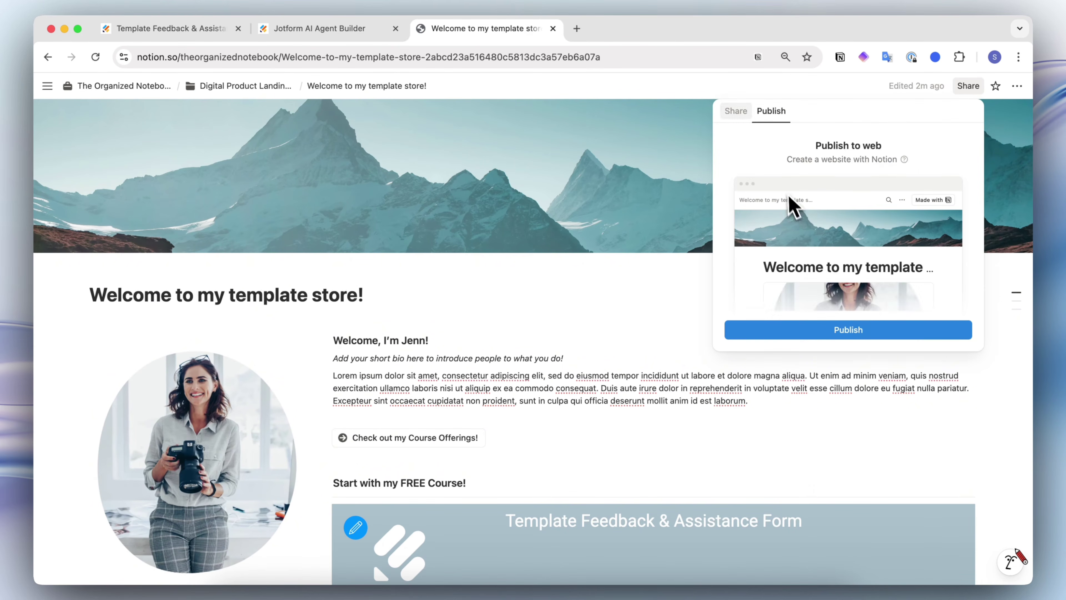
pyautogui.click(969, 147)
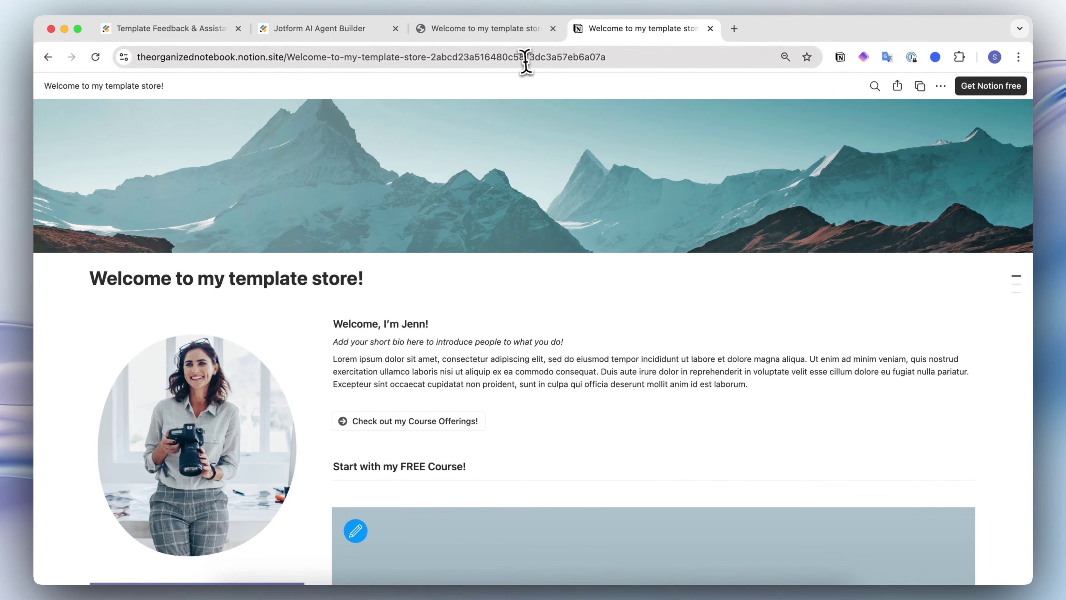
# - Try the embedded form on the published page by advancing past its welcome card, and examine the support agent's chat
pyautogui.scroll(-8, 493, 181)
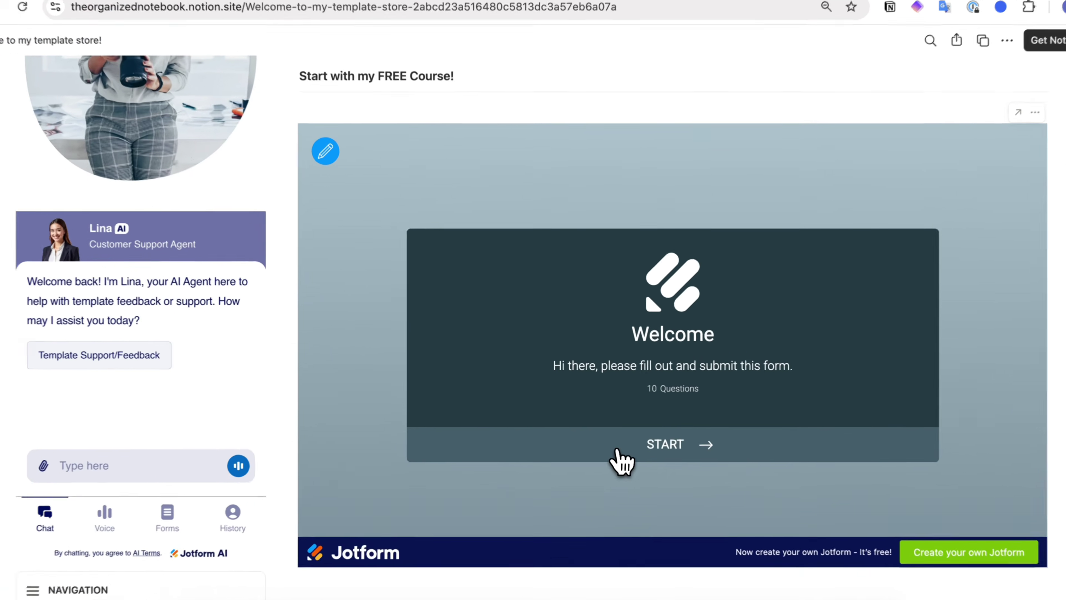
pyautogui.click(613, 447)
pyautogui.click(679, 420)
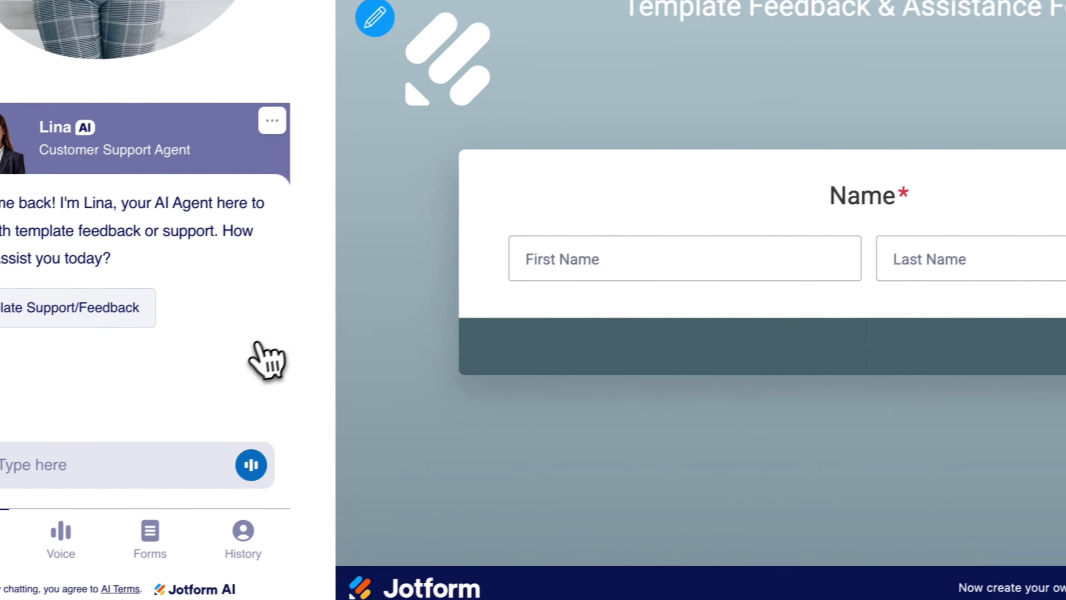
pyautogui.click(205, 414)
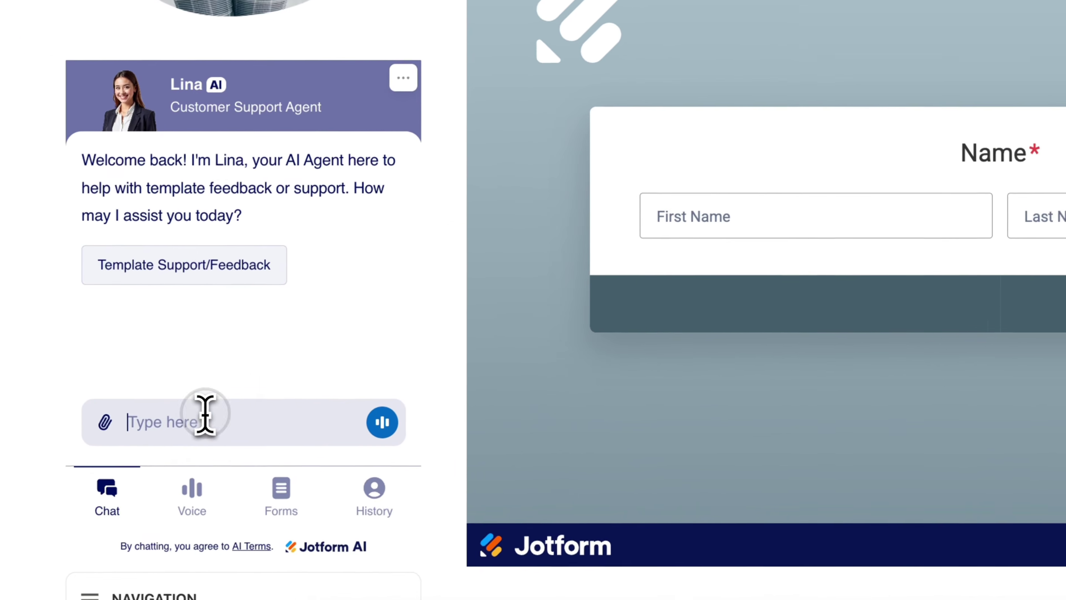
pyautogui.scroll(-2, 264, 440)
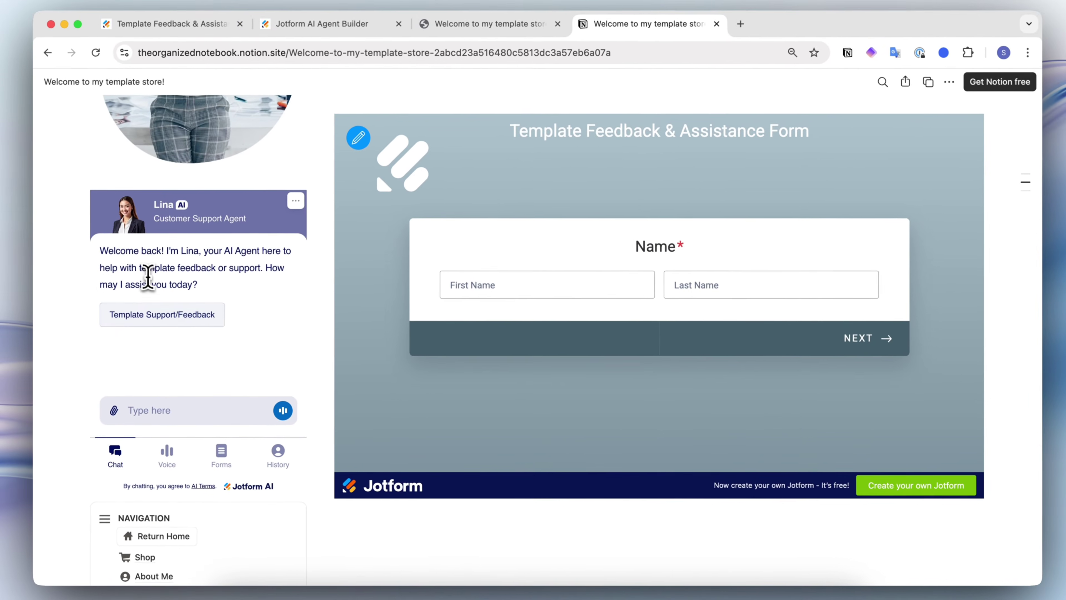
pyautogui.scroll(10, 157, 215)
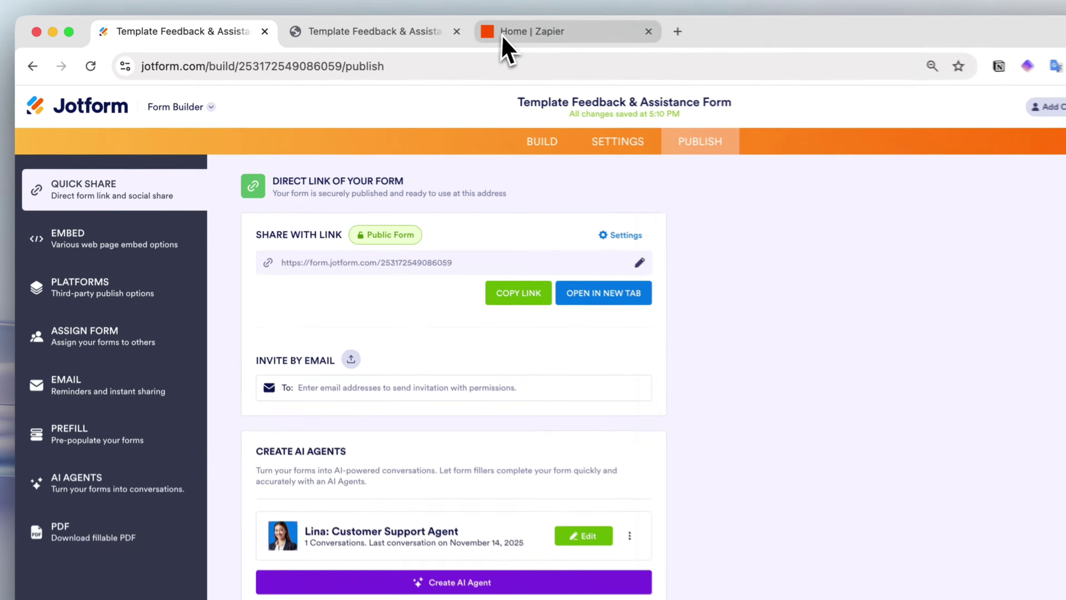
# - Switch to Zapier and view the existing app connections for Jotform and Notion
pyautogui.click(447, 28)
pyautogui.moveTo(57, 428)
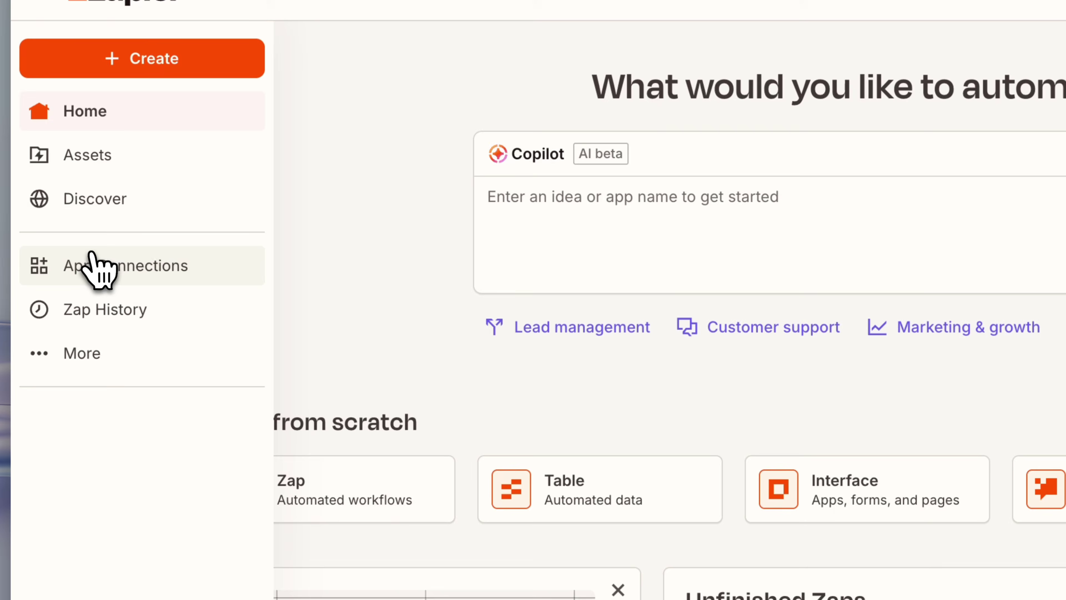
pyautogui.click(92, 265)
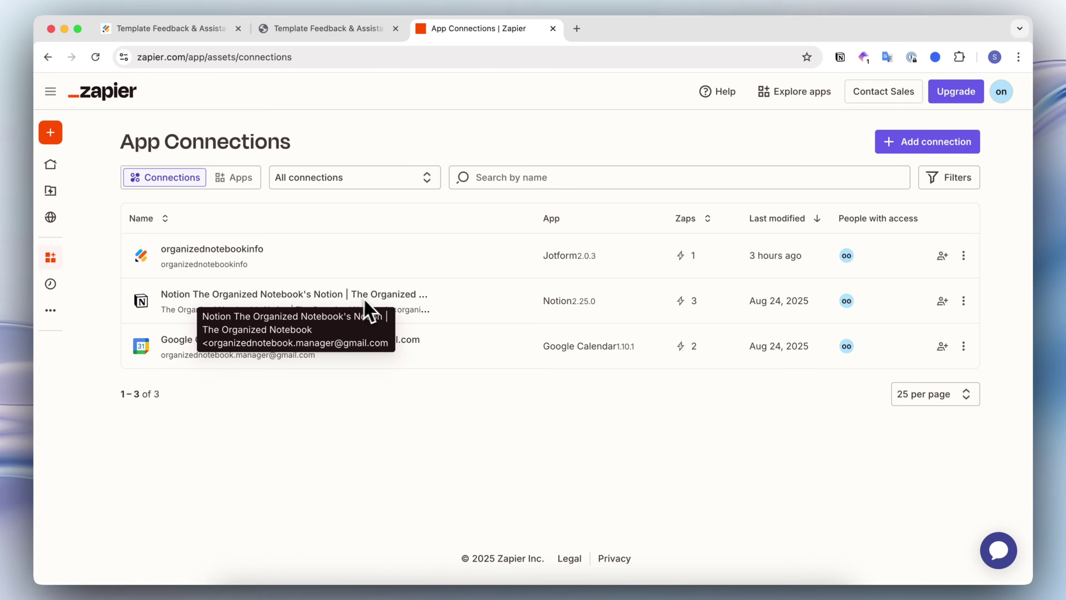
# - Create a new Zap with Jotform as the trigger app and New Submission as the trigger event
pyautogui.moveTo(94, 218)
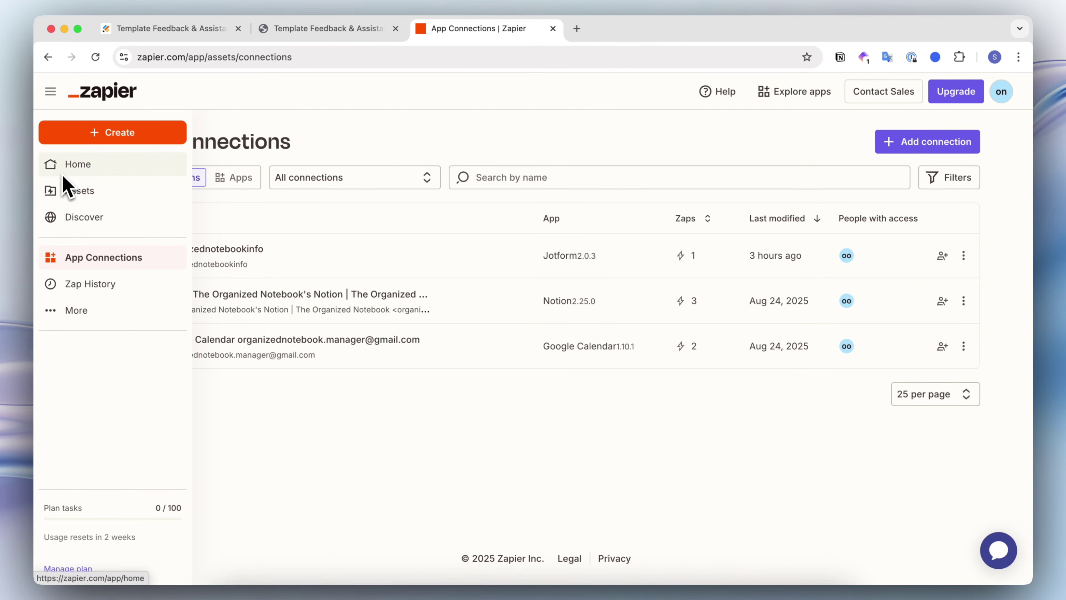
pyautogui.click(88, 136)
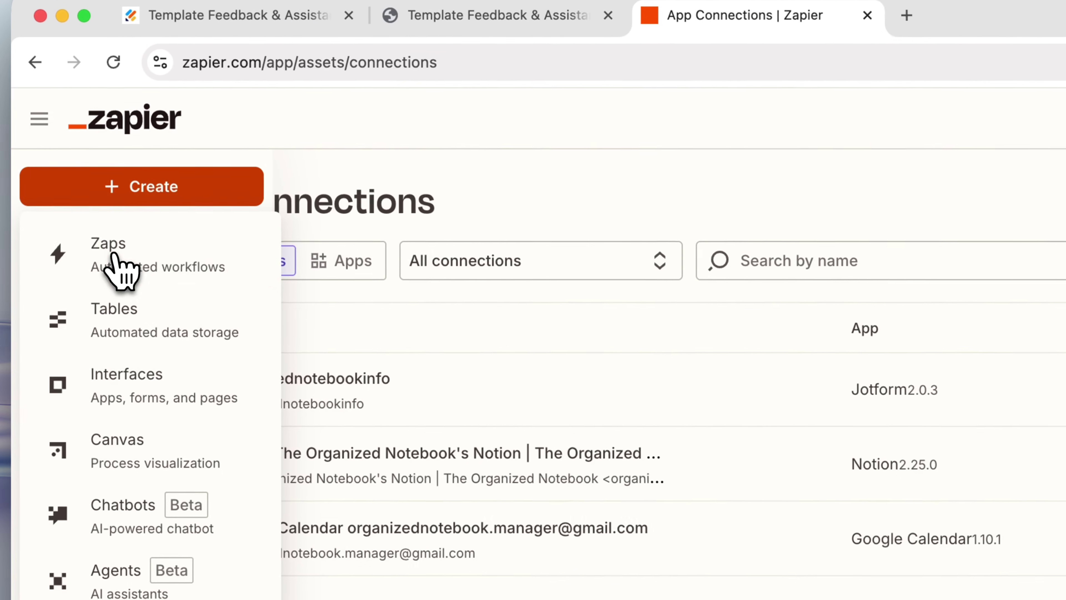
pyautogui.click(115, 257)
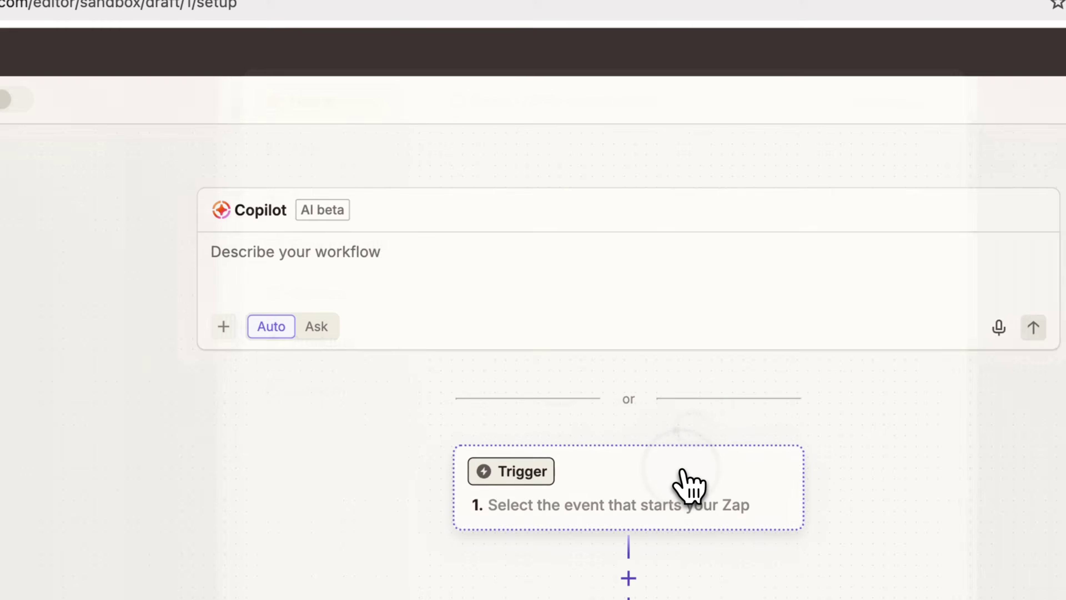
pyautogui.click(688, 485)
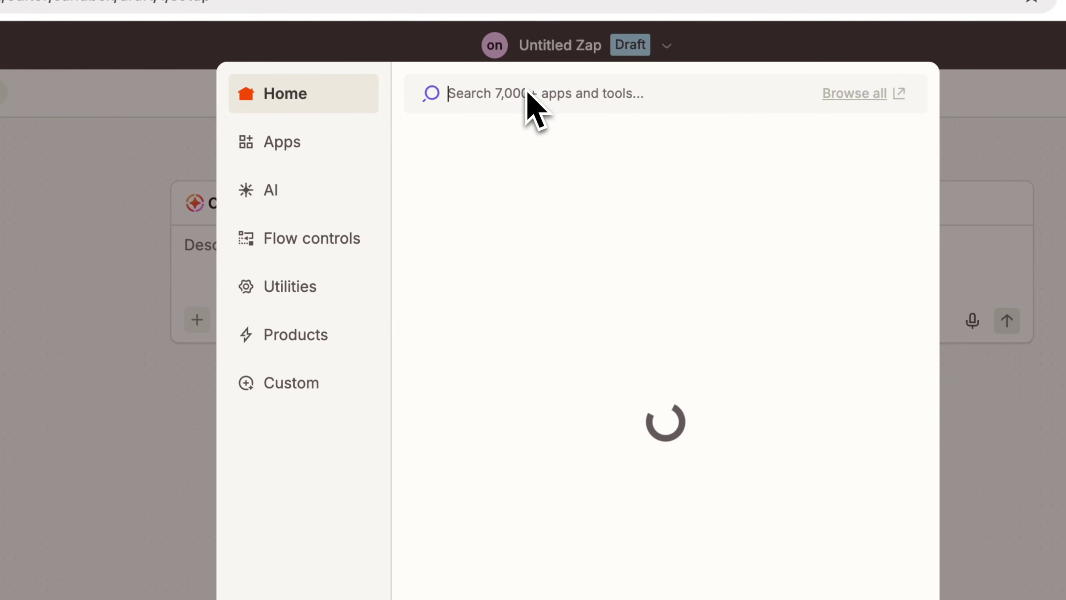
pyautogui.write('jotform')
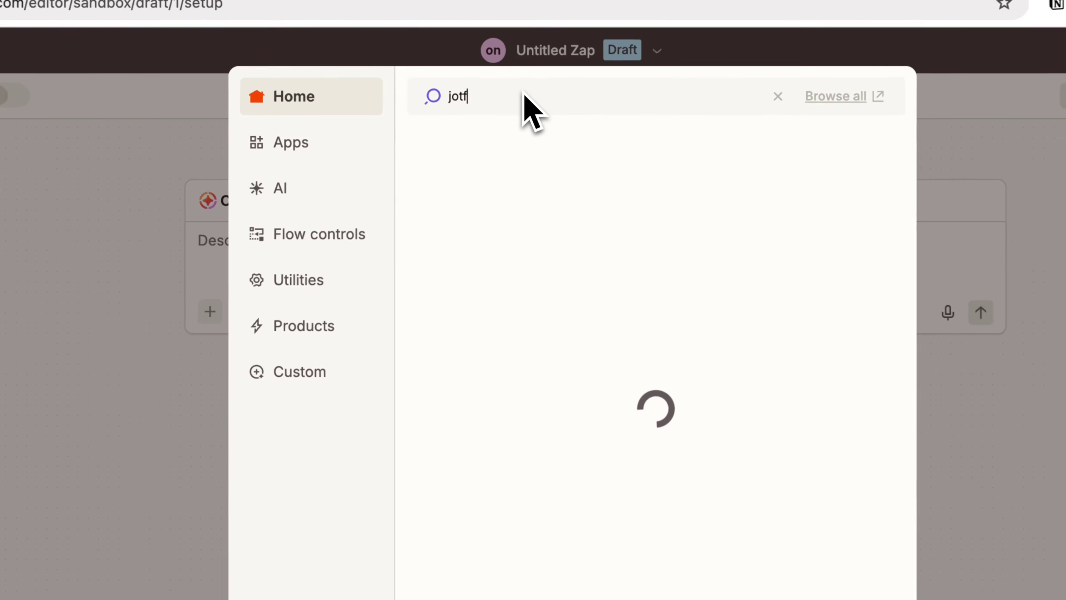
pyautogui.click(903, 295)
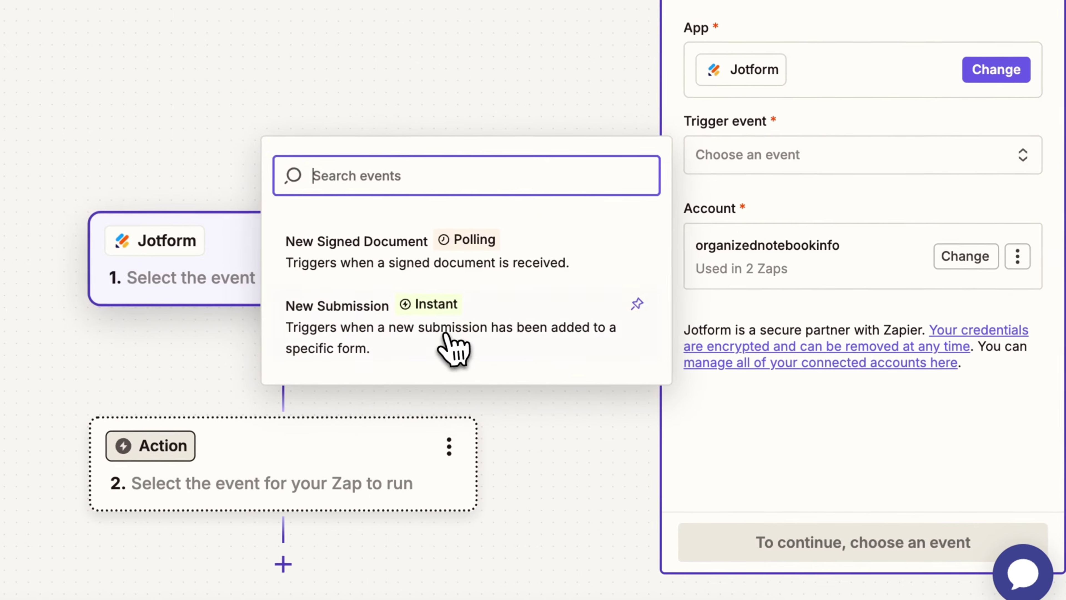
pyautogui.click(646, 403)
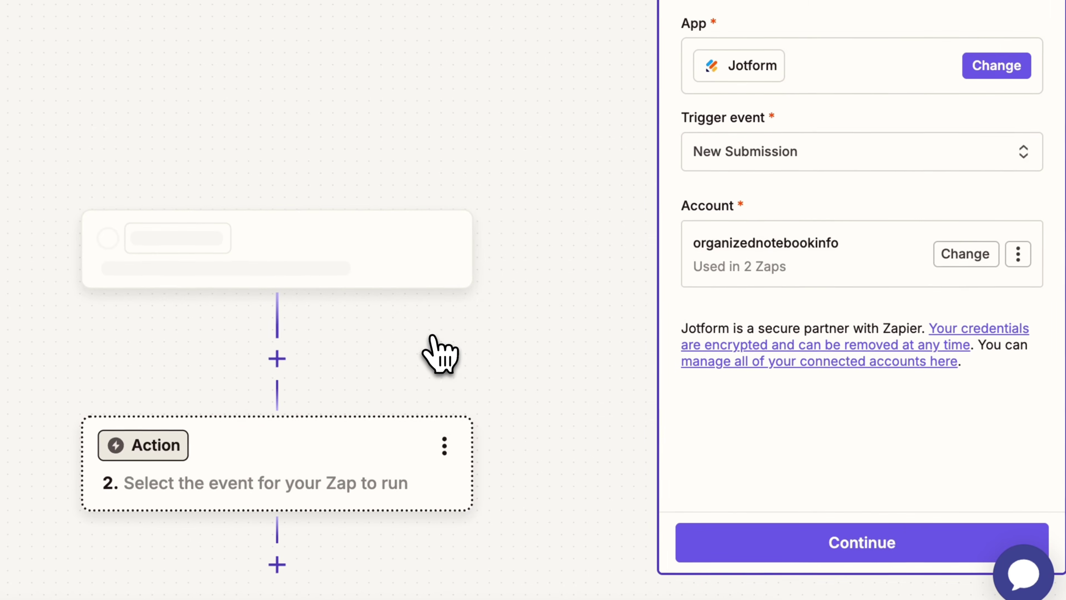
pyautogui.click(837, 542)
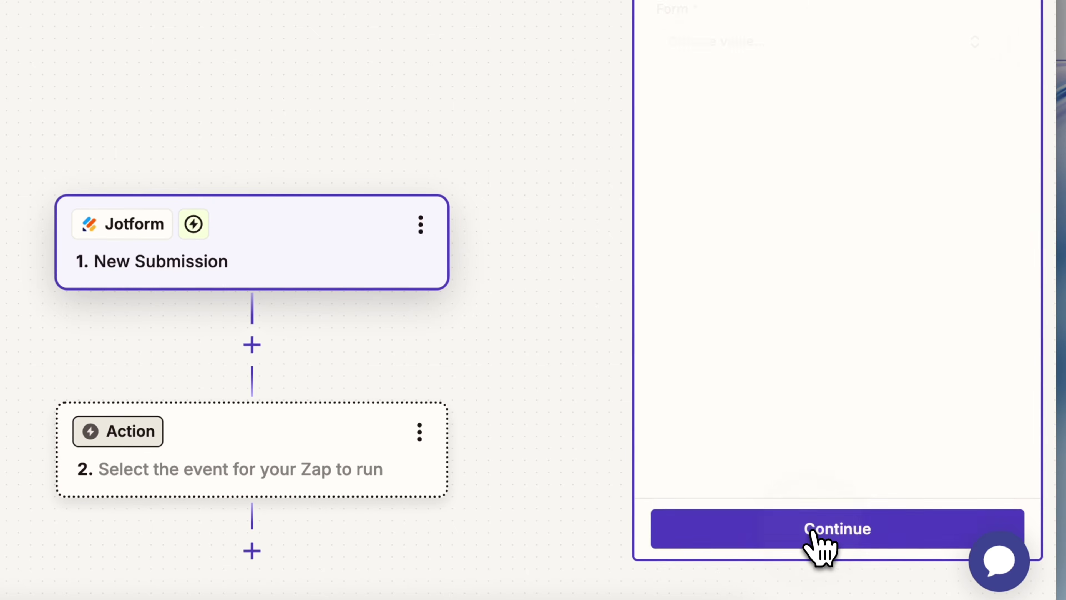
# - Set the trigger's form to Template Feedback & Assistance Form and continue through its test stage to the action
pyautogui.click(777, 41)
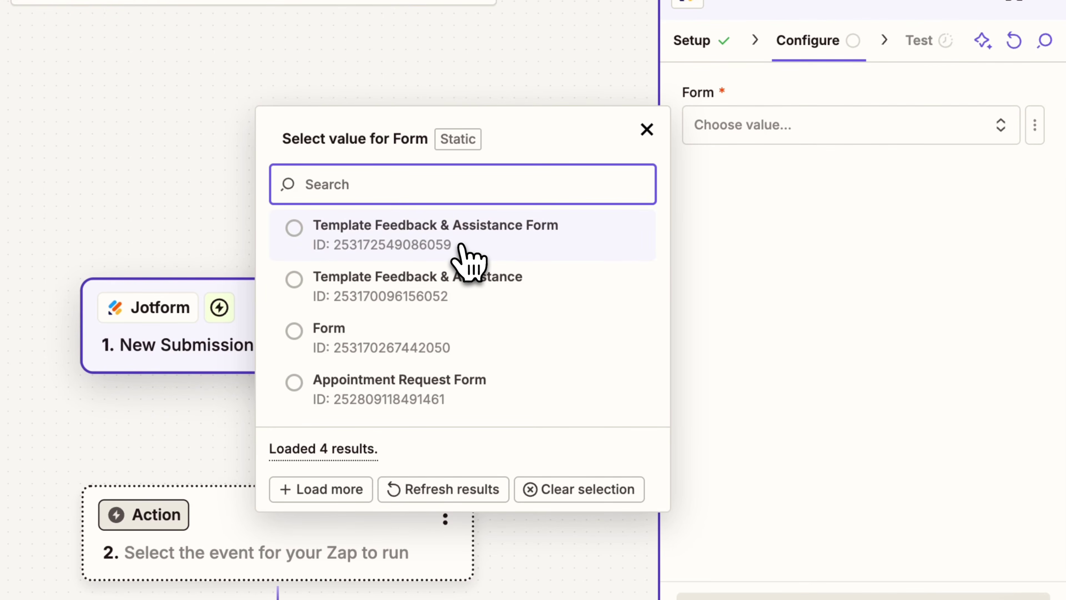
pyautogui.click(462, 253)
pyautogui.click(797, 597)
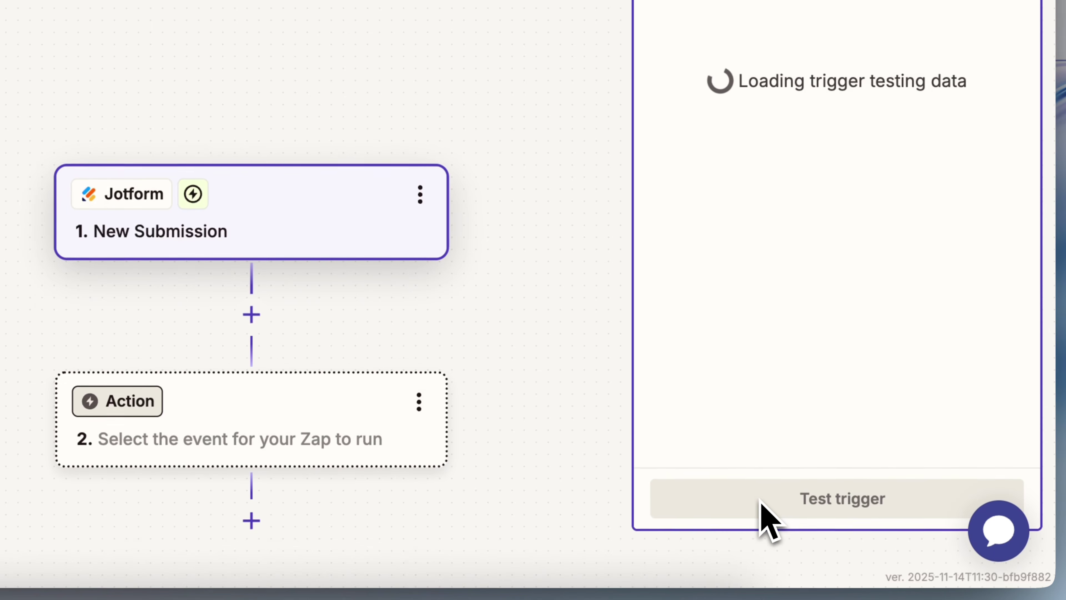
pyautogui.click(872, 527)
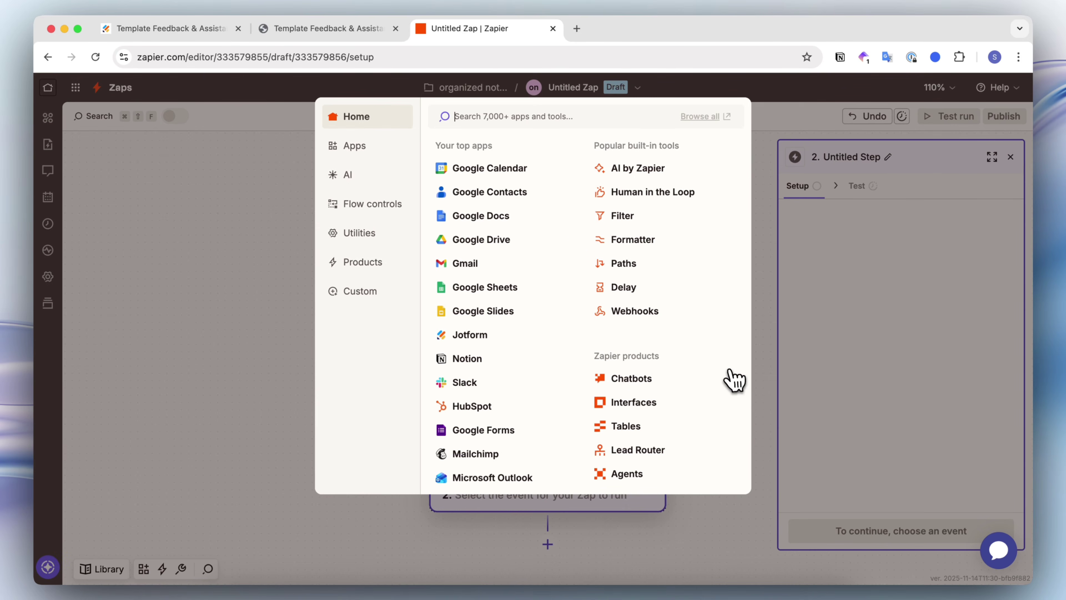
# - Add Notion as the action app with Create Data Source Item as the action event, and continue to its configuration
pyautogui.write('notion')
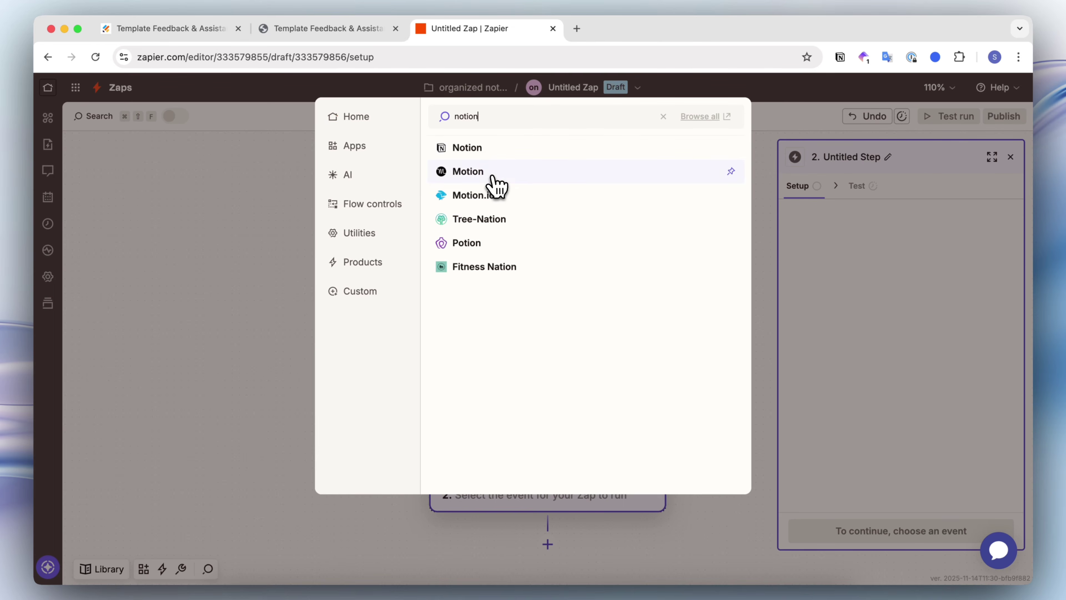
pyautogui.click(492, 153)
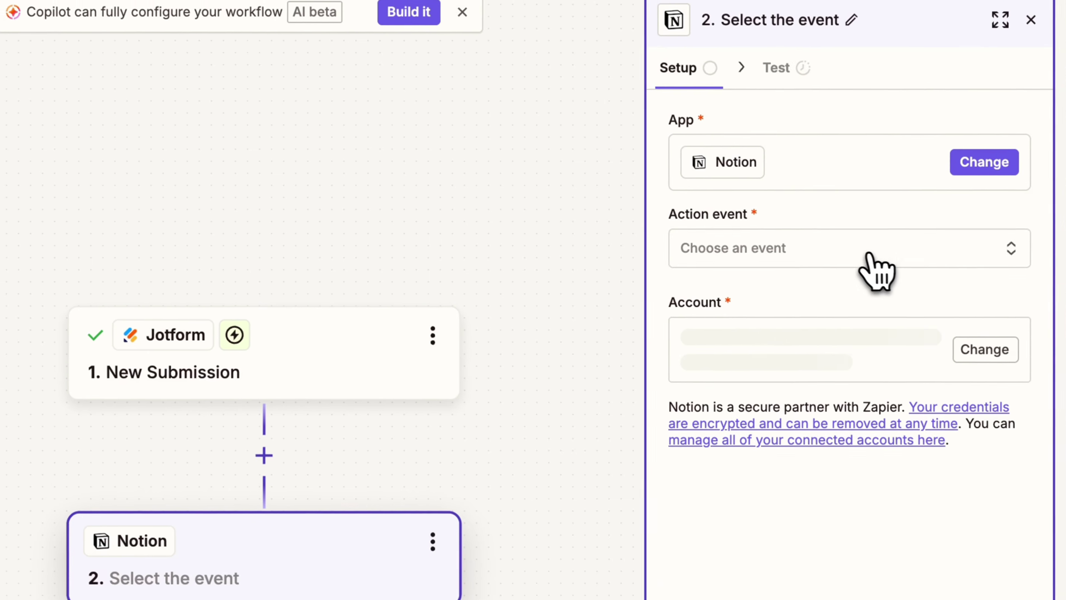
pyautogui.click(877, 292)
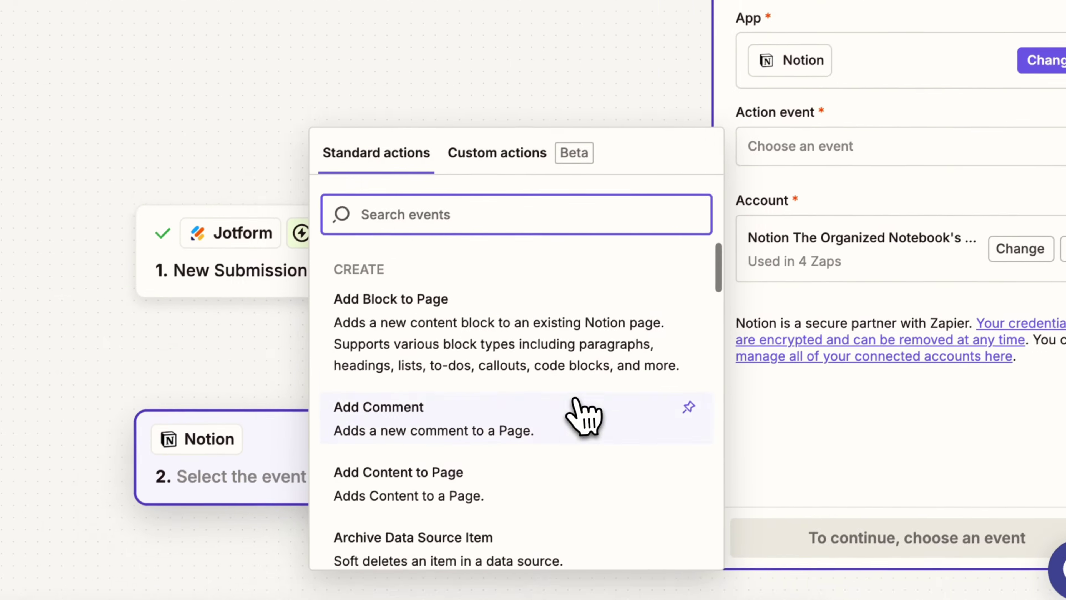
pyautogui.scroll(-2, 491, 525)
pyautogui.scroll(2, 593, 383)
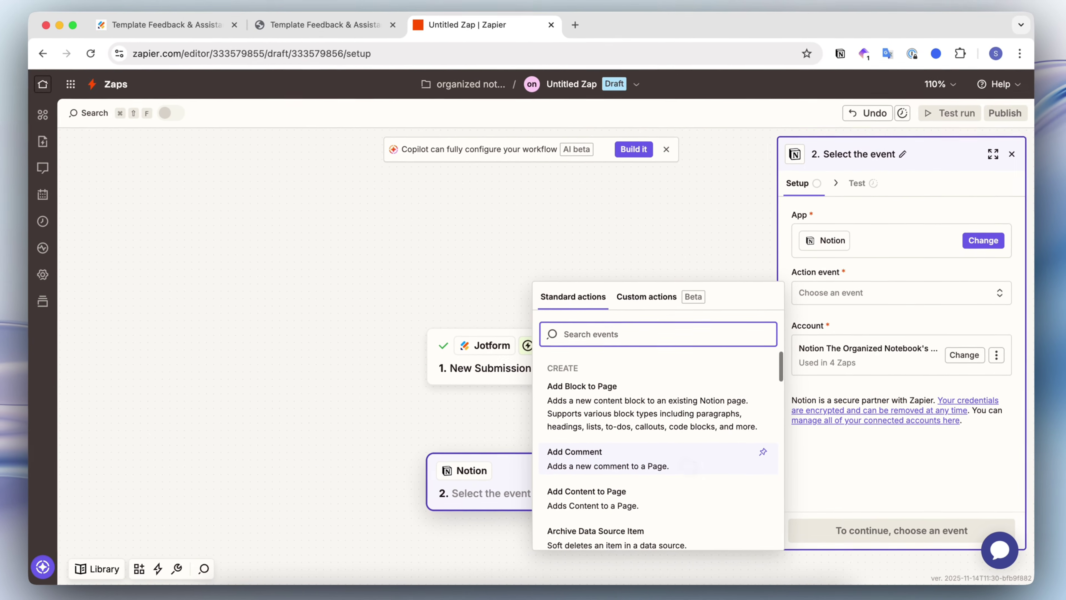
pyautogui.scroll(-4, 674, 464)
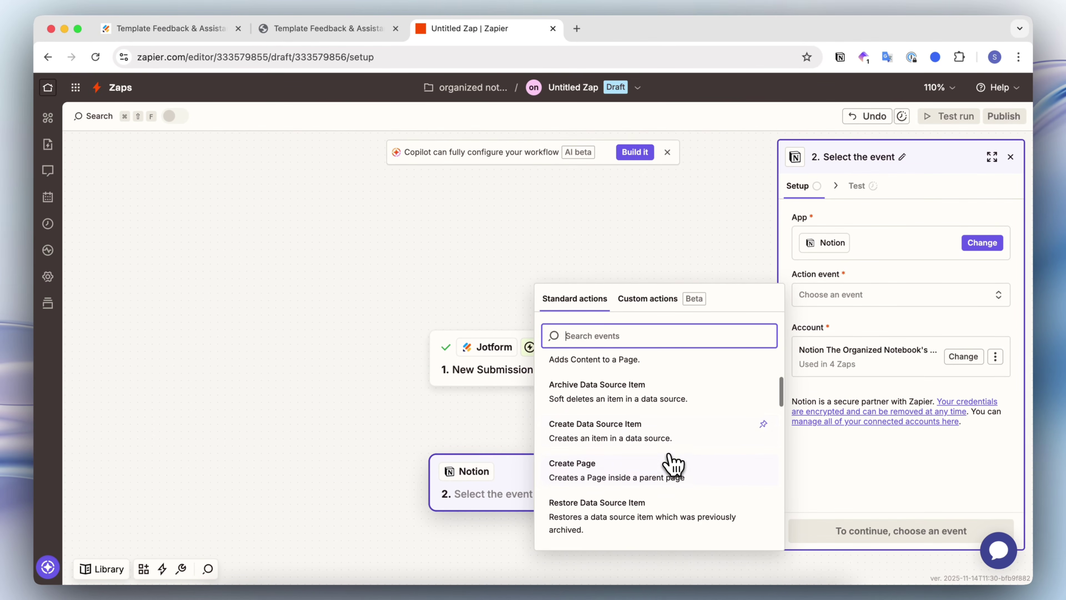
pyautogui.click(639, 441)
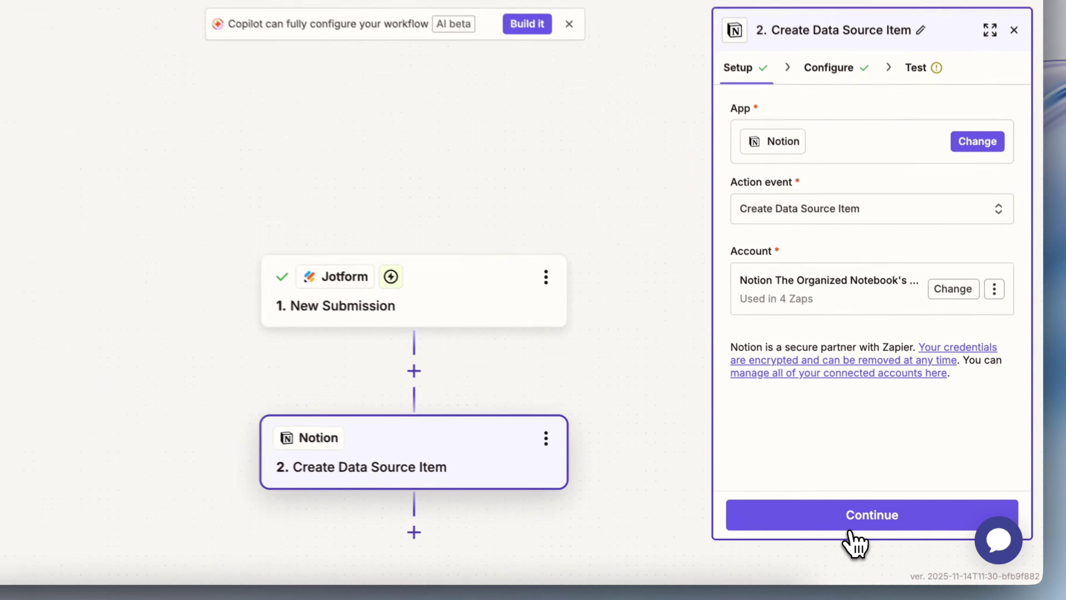
pyautogui.click(876, 530)
# - Check the Template Feedback & Assistance database in Notion and set it as the action's data source in Zapier
pyautogui.click(858, 239)
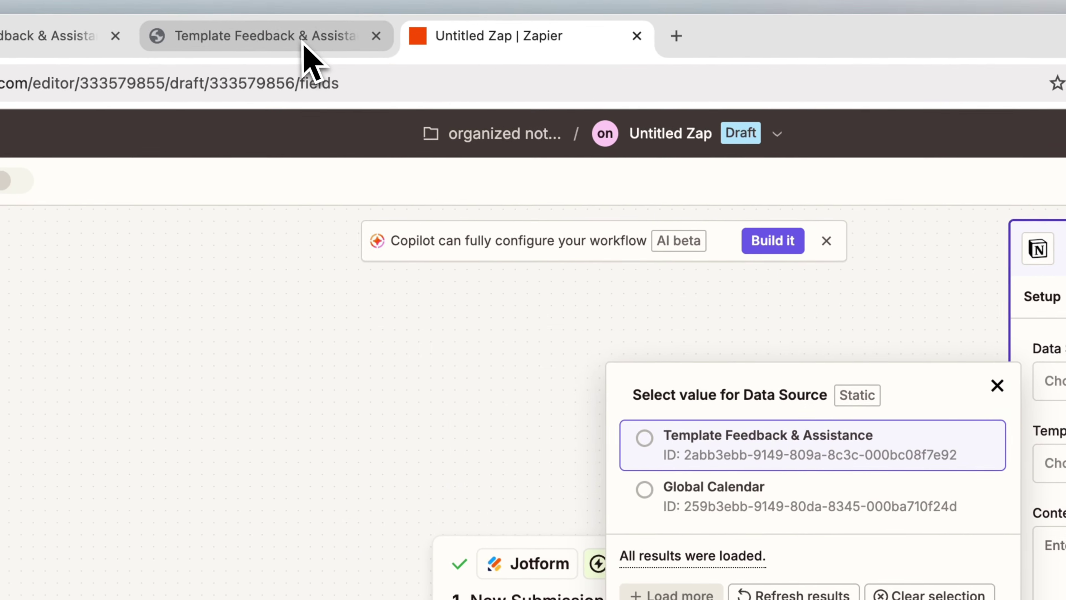
pyautogui.click(306, 53)
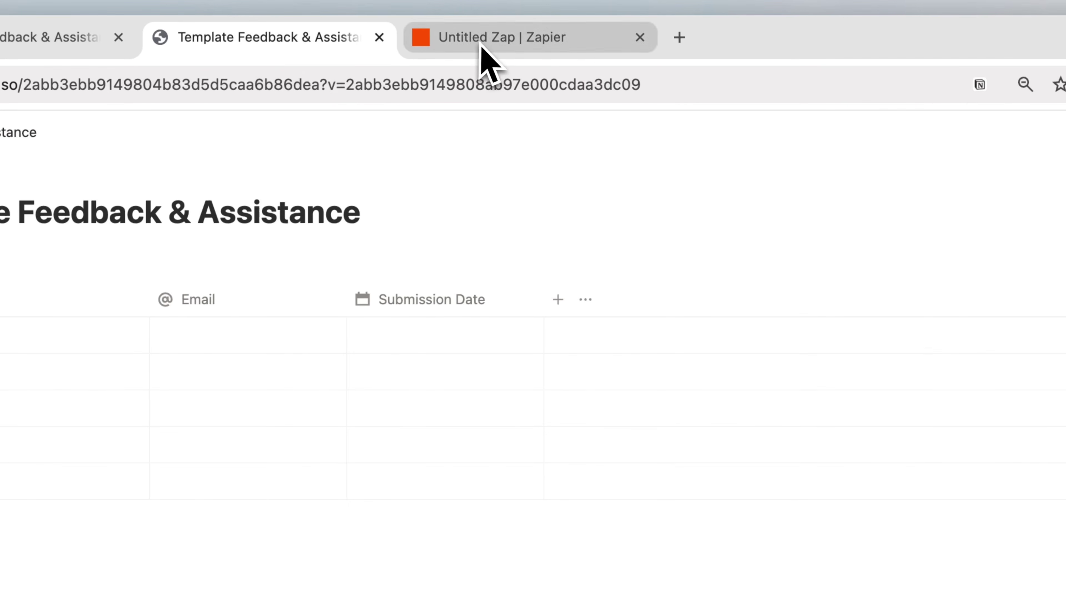
pyautogui.click(490, 49)
pyautogui.click(769, 447)
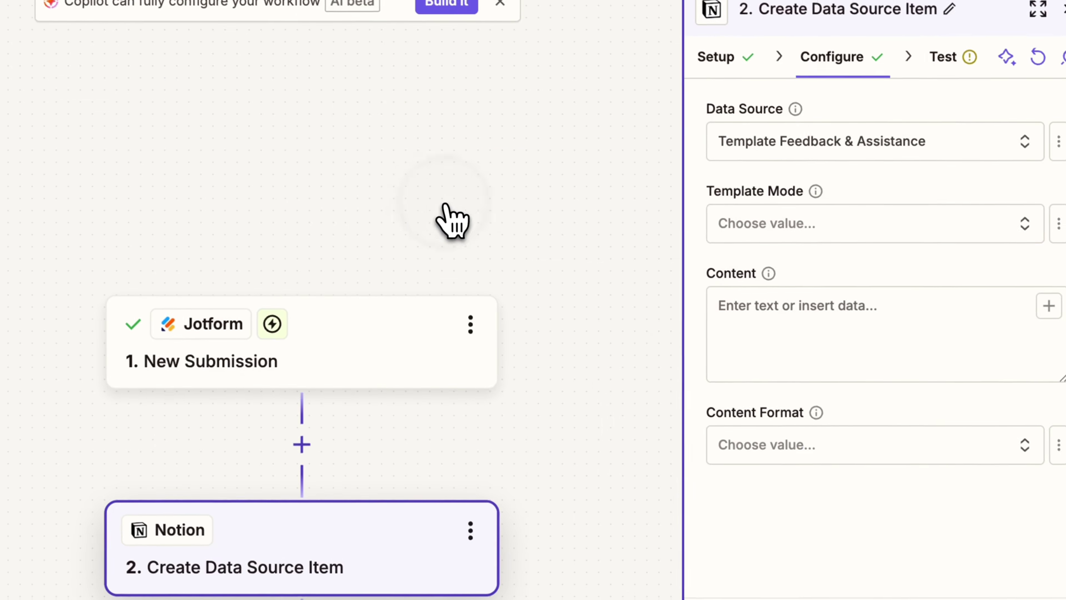
pyautogui.click(1060, 464)
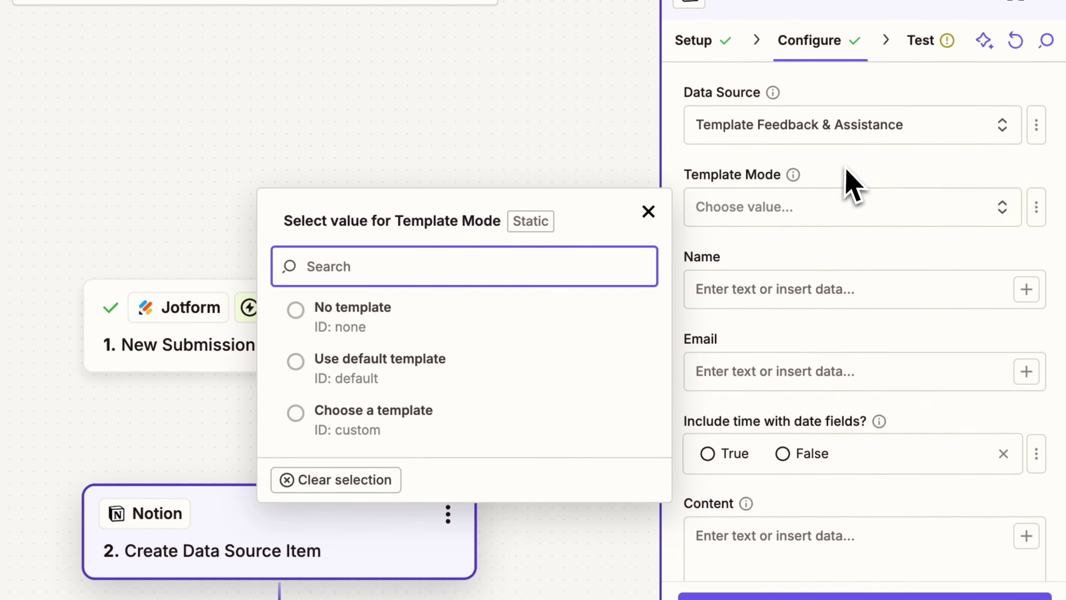
pyautogui.click(856, 222)
# - Map the Notion item's Name to the Jotform Answers Name value and its Email to Answers Email
pyautogui.scroll(-3, 789, 206)
pyautogui.click(764, 168)
pyautogui.write('/')
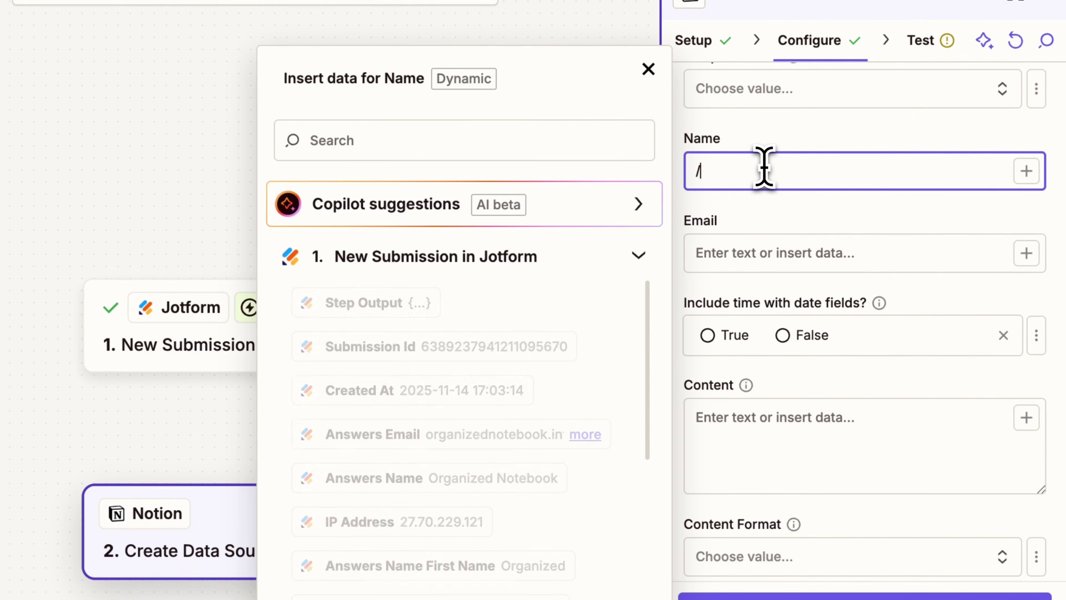
pyautogui.click(470, 478)
pyautogui.click(842, 253)
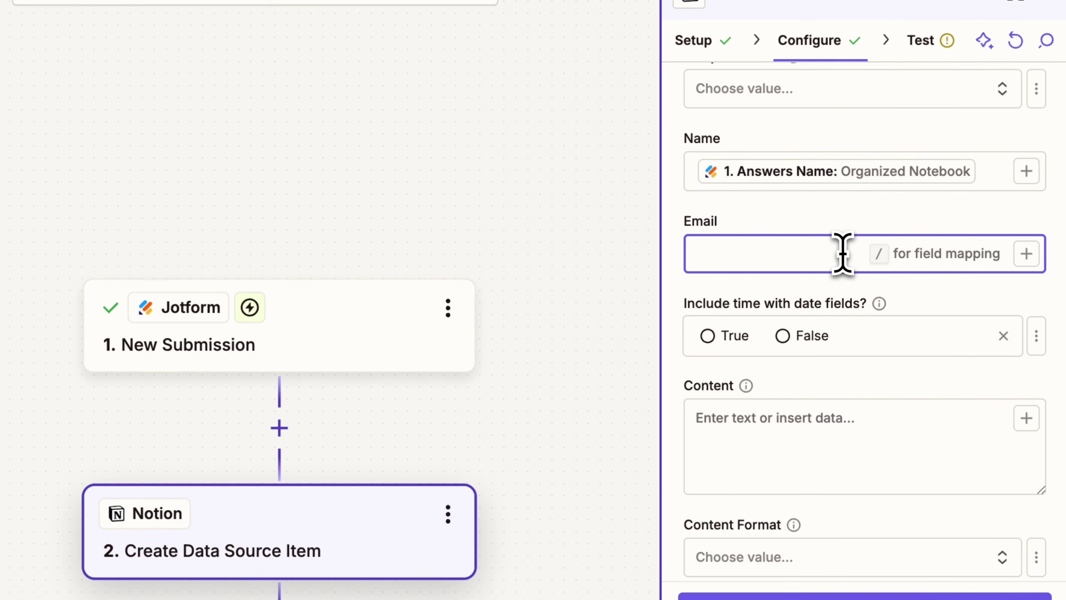
pyautogui.write('/')
pyautogui.click(491, 436)
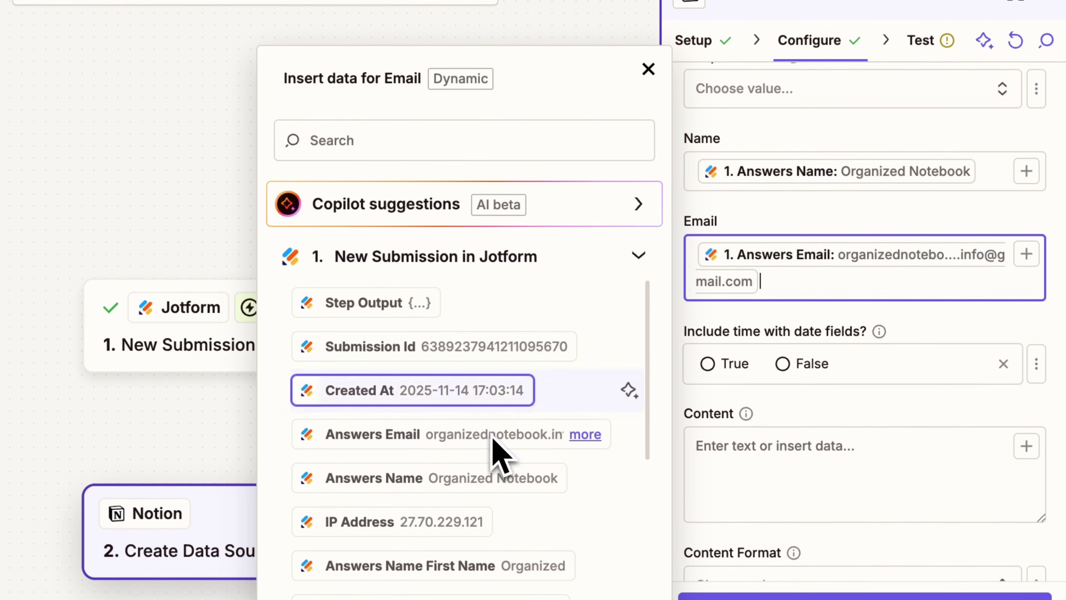
# - Include time with the date fields and map the submission date's Date & Time / Start to the Jotform Created At value
pyautogui.scroll(-3, 773, 428)
pyautogui.click(728, 290)
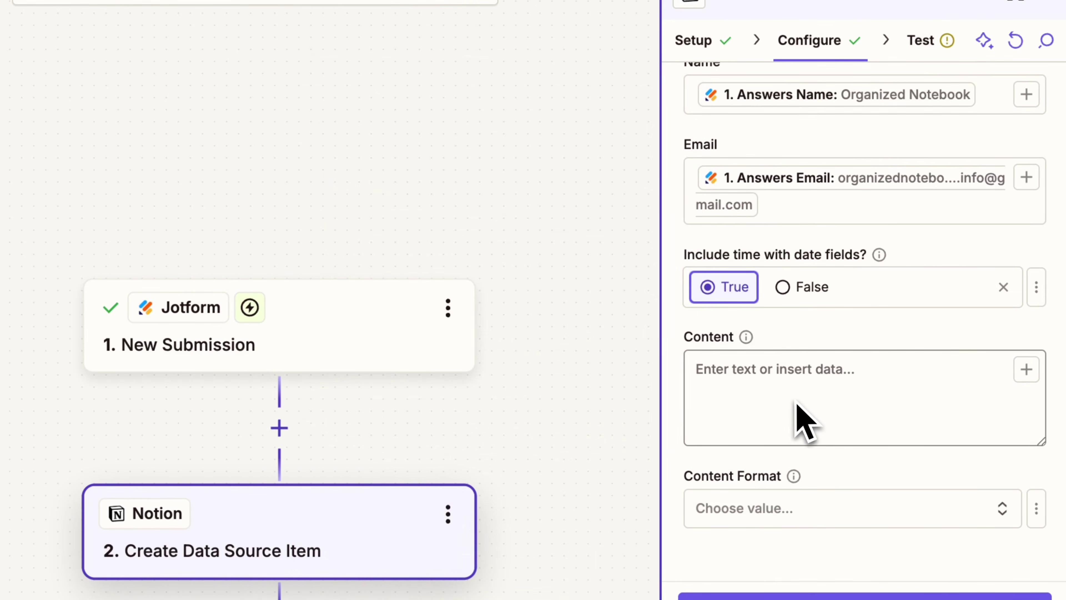
pyautogui.click(792, 381)
pyautogui.click(783, 206)
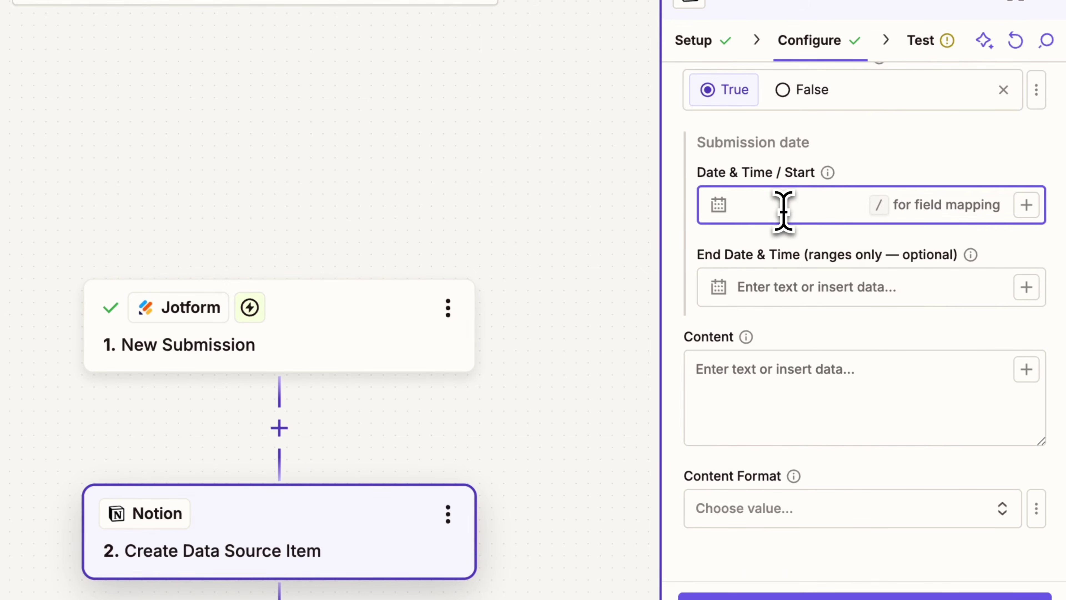
pyautogui.write('/')
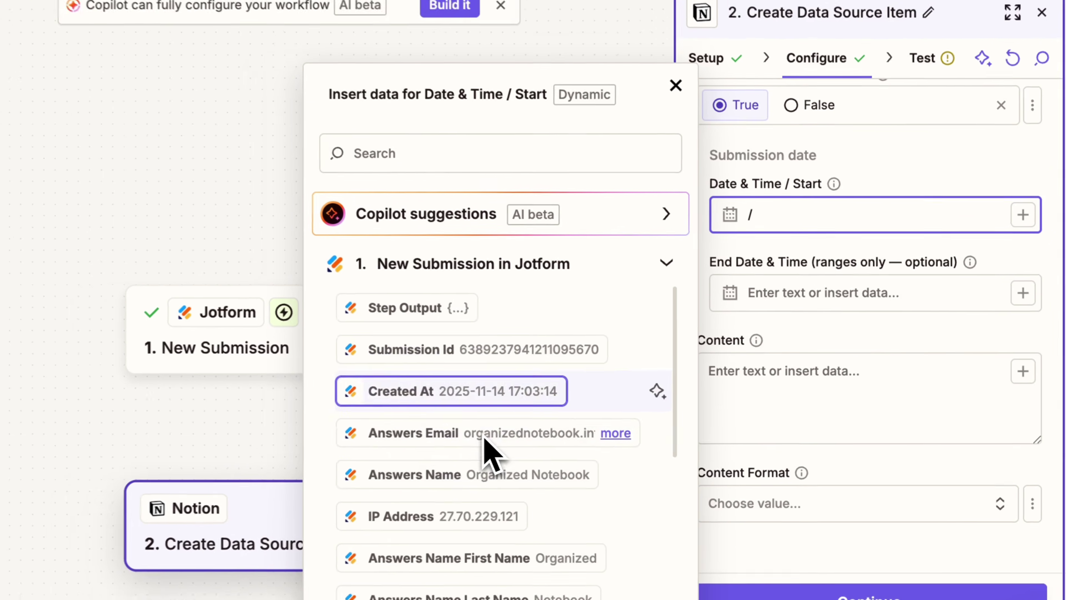
pyautogui.click(452, 391)
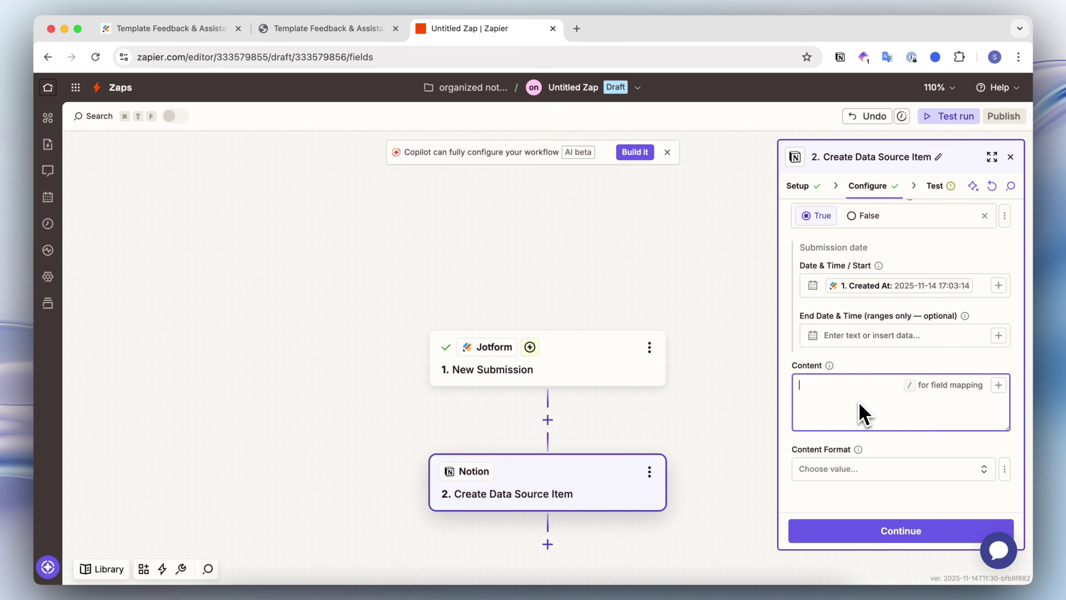
# - Map the item's Content to Answers Describe What Happened, with the line "Describe what happened?" above the value
pyautogui.click(799, 384)
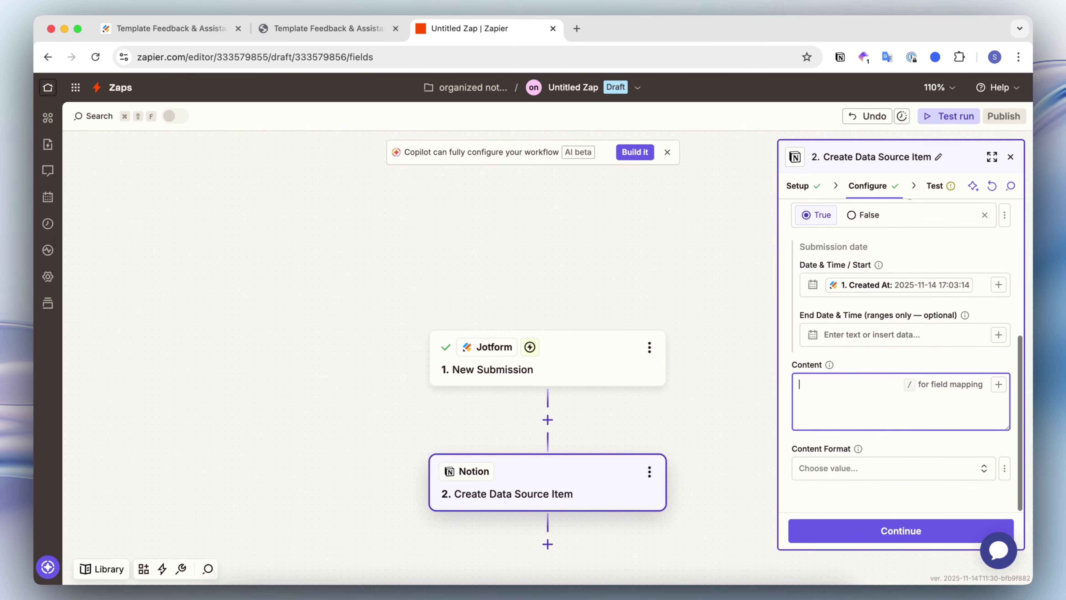
pyautogui.write('/')
pyautogui.scroll(-4, 730, 434)
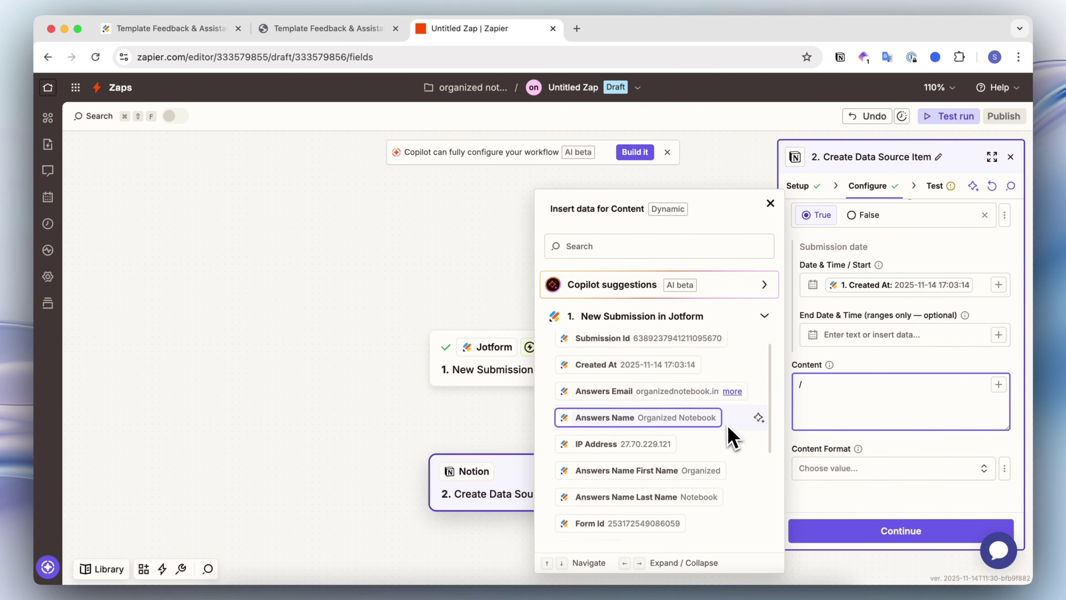
pyautogui.scroll(-2, 730, 436)
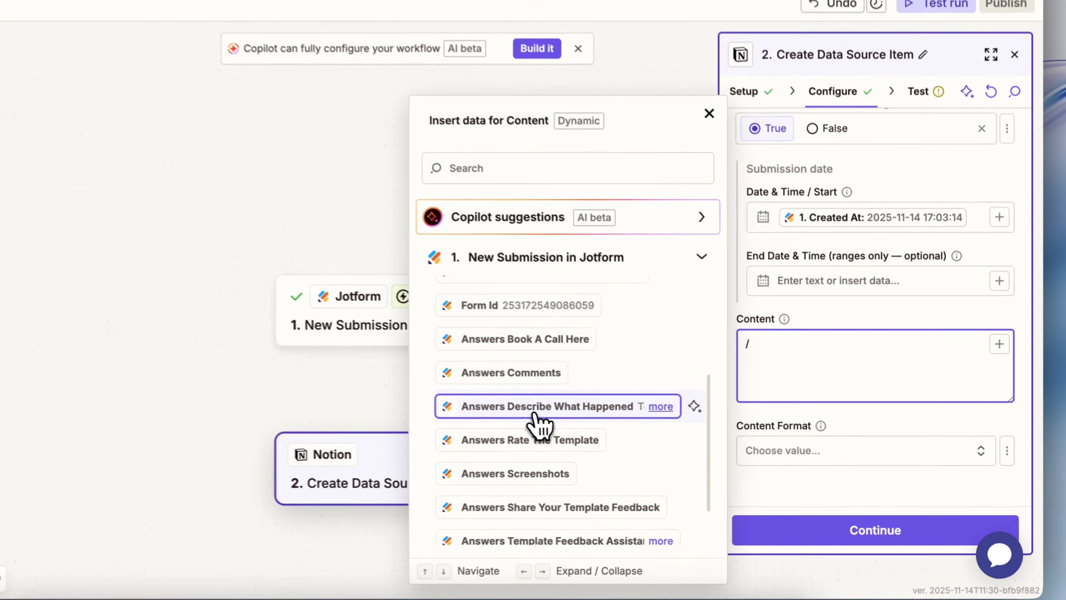
pyautogui.click(534, 409)
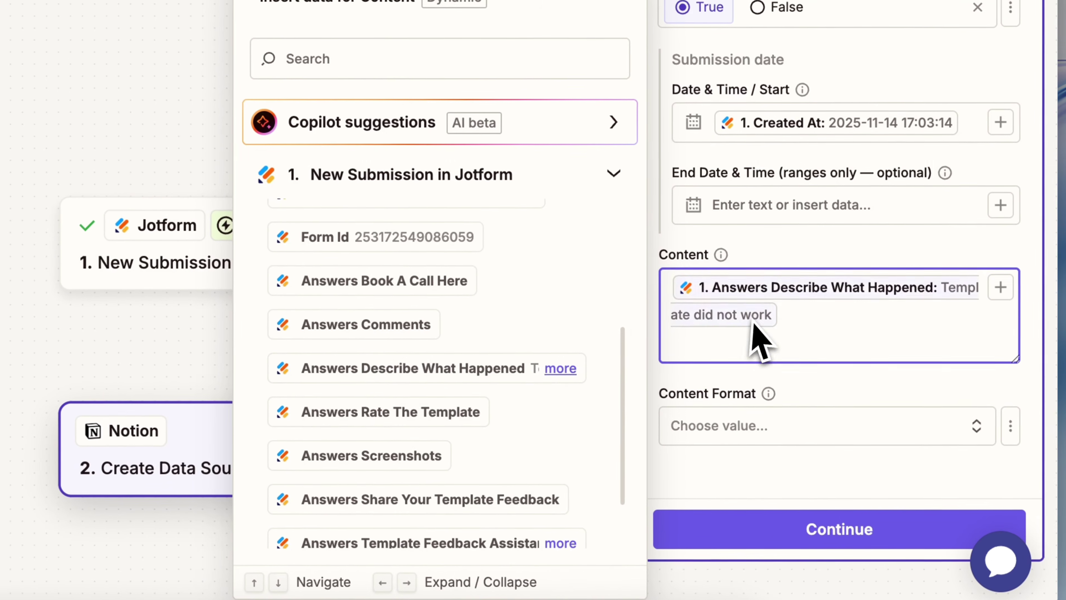
pyautogui.click(745, 344)
pyautogui.write('Describe what ha')
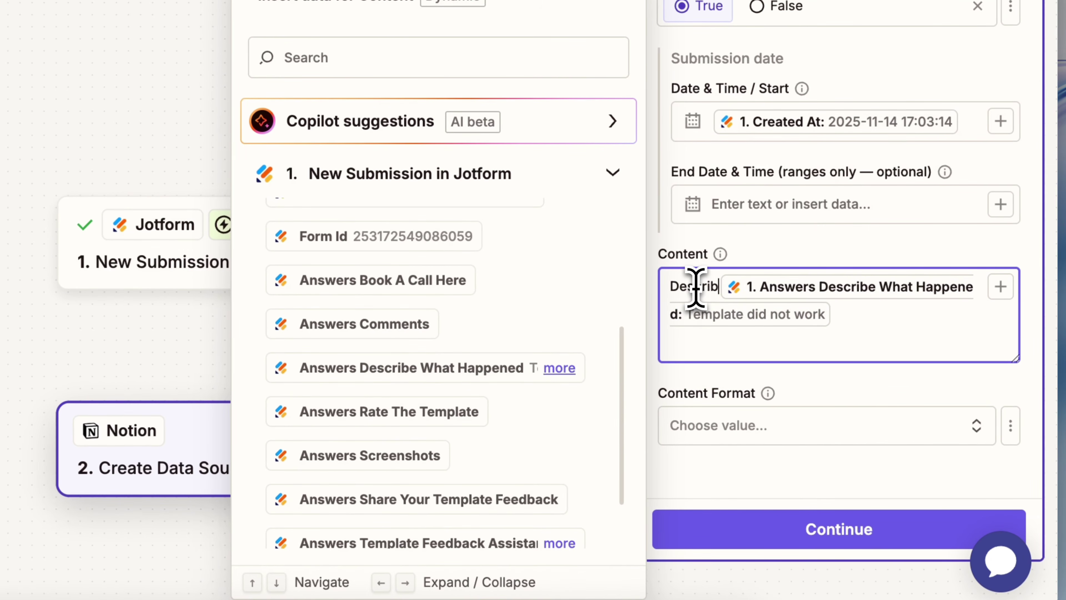
pyautogui.write('ppened?')
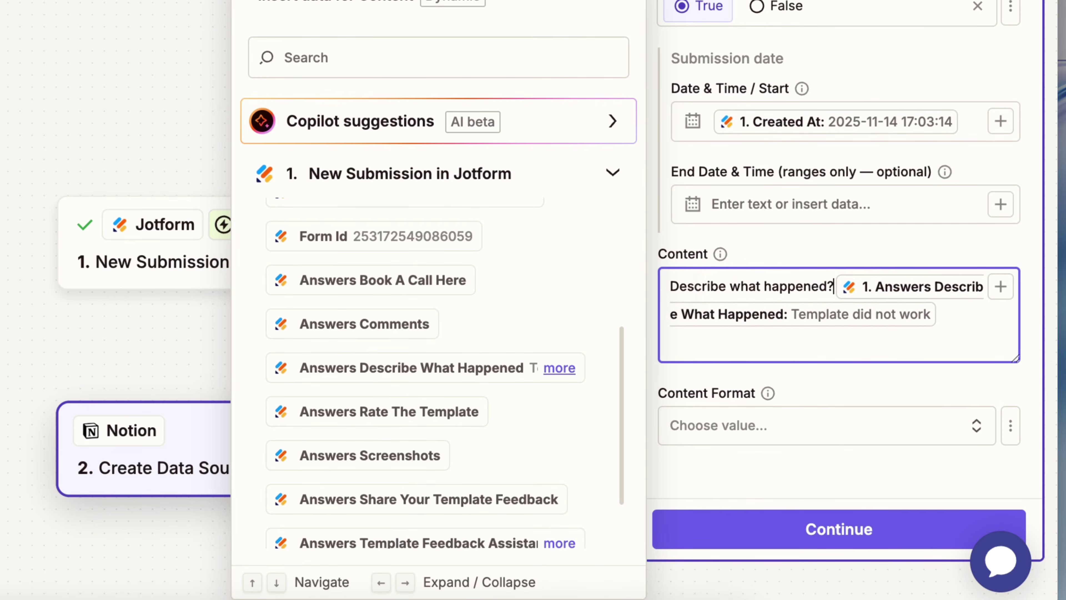
pyautogui.press('Return')
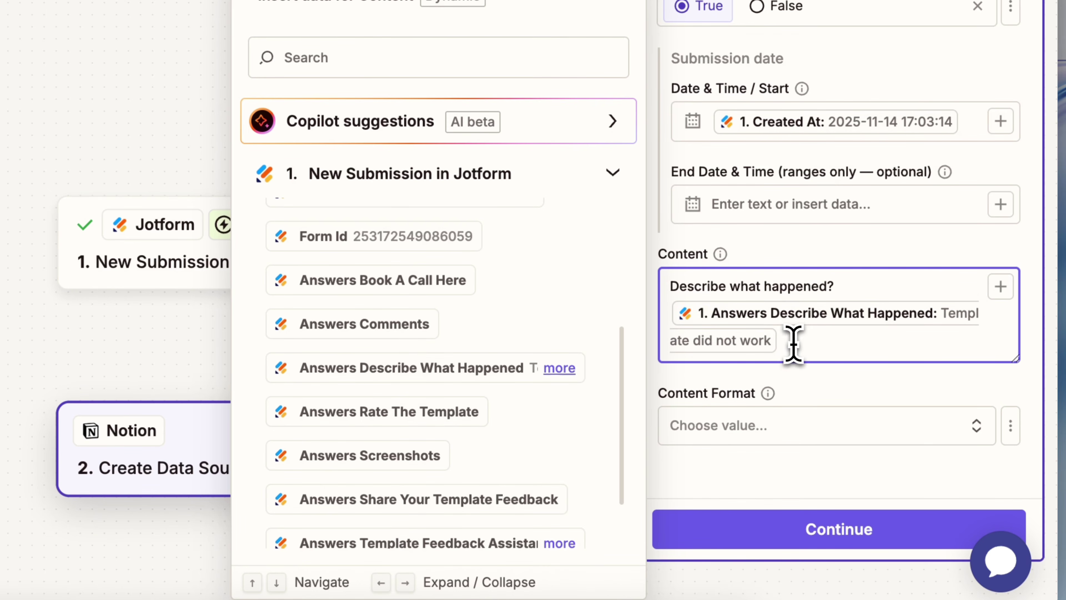
# - Add the Answers Screenshots value below it in Content, separated by a blank line and headed "Answer Screenshots:"
pyautogui.press('Return')
pyautogui.press('Return')
pyautogui.scroll(-2, 546, 397)
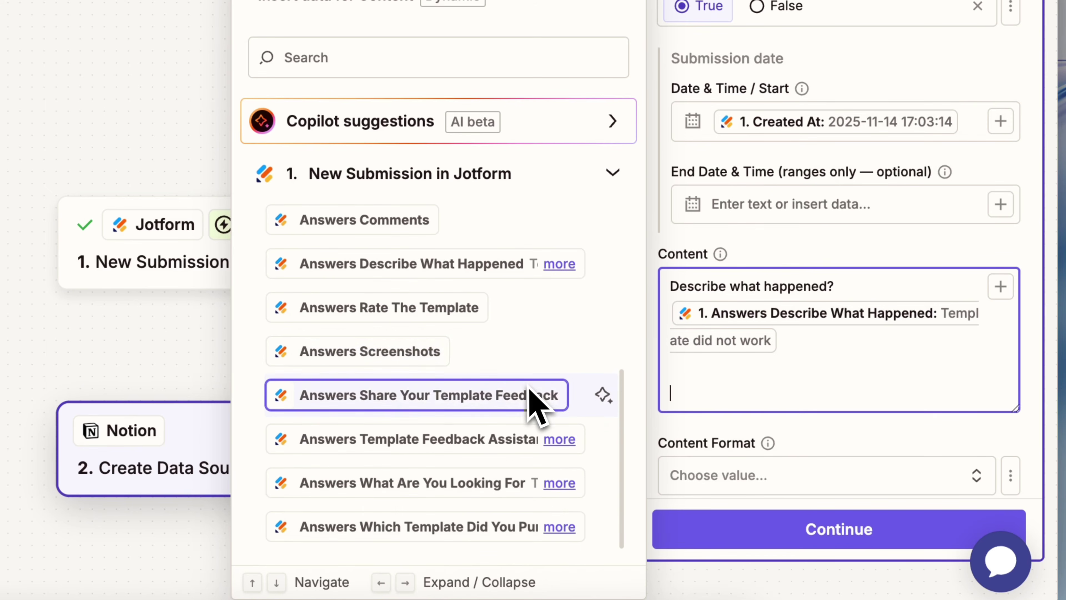
pyautogui.click(407, 356)
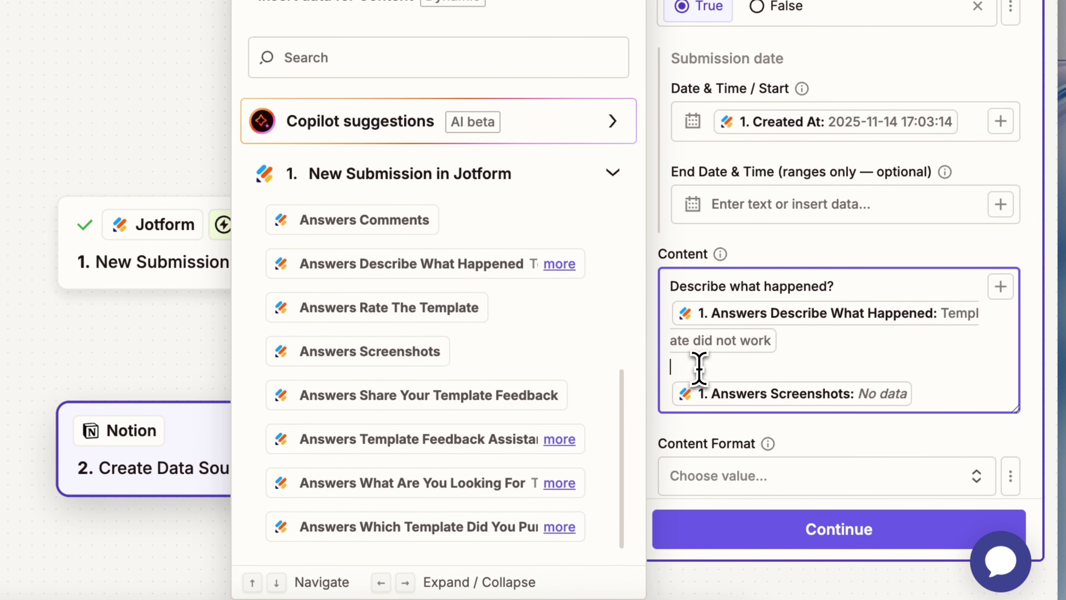
pyautogui.press('Return')
pyautogui.write('Answer Screenshots:')
pyautogui.click(960, 419)
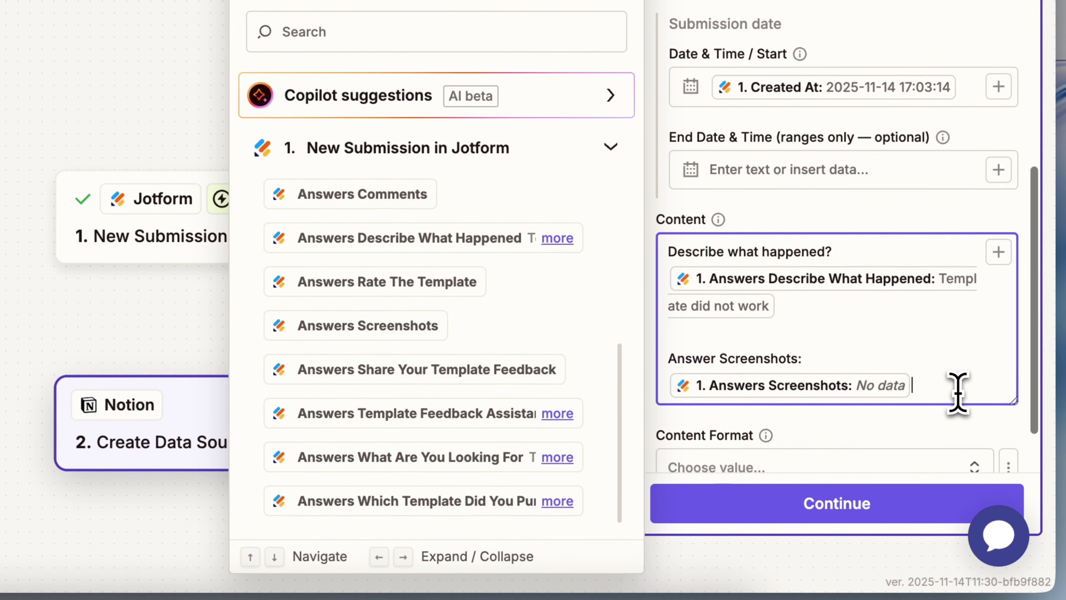
# - Continue to the Notion action's test stage and run the test to send the data source item
pyautogui.scroll(-2, 959, 399)
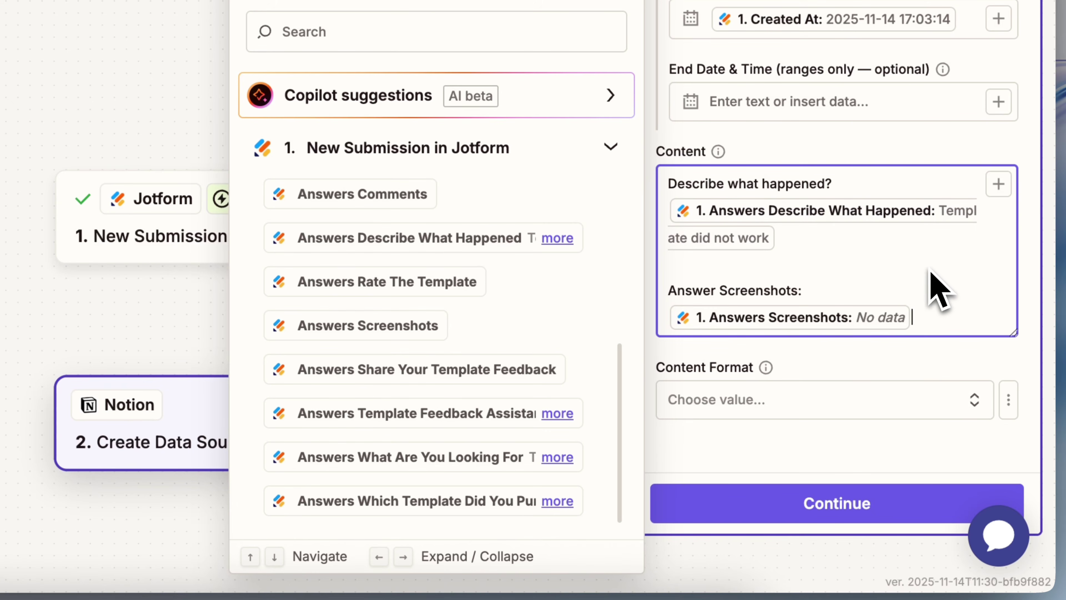
pyautogui.click(834, 502)
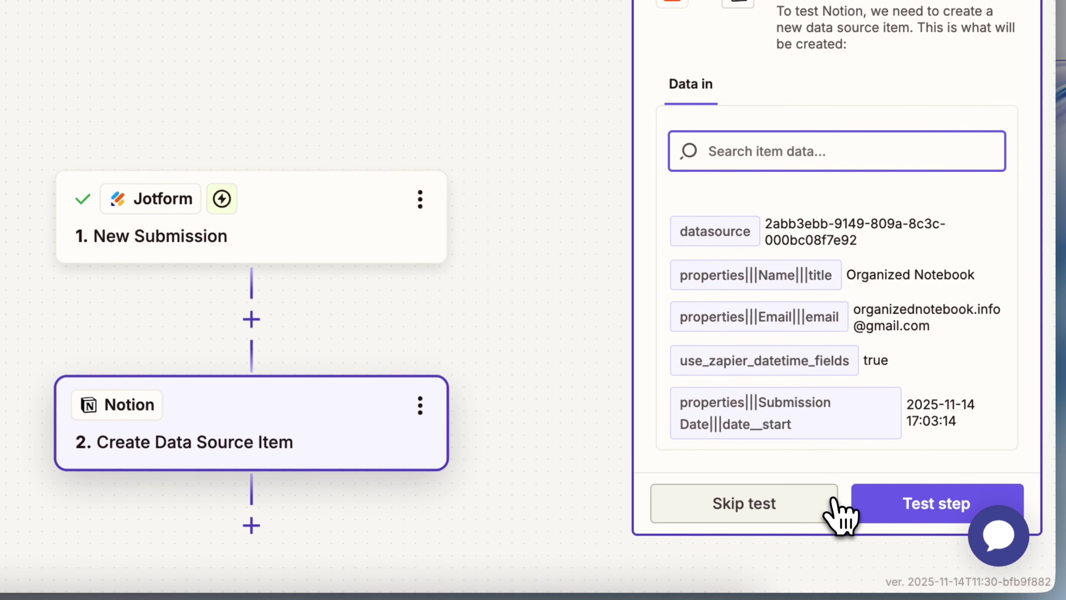
pyautogui.click(947, 510)
pyautogui.click(948, 511)
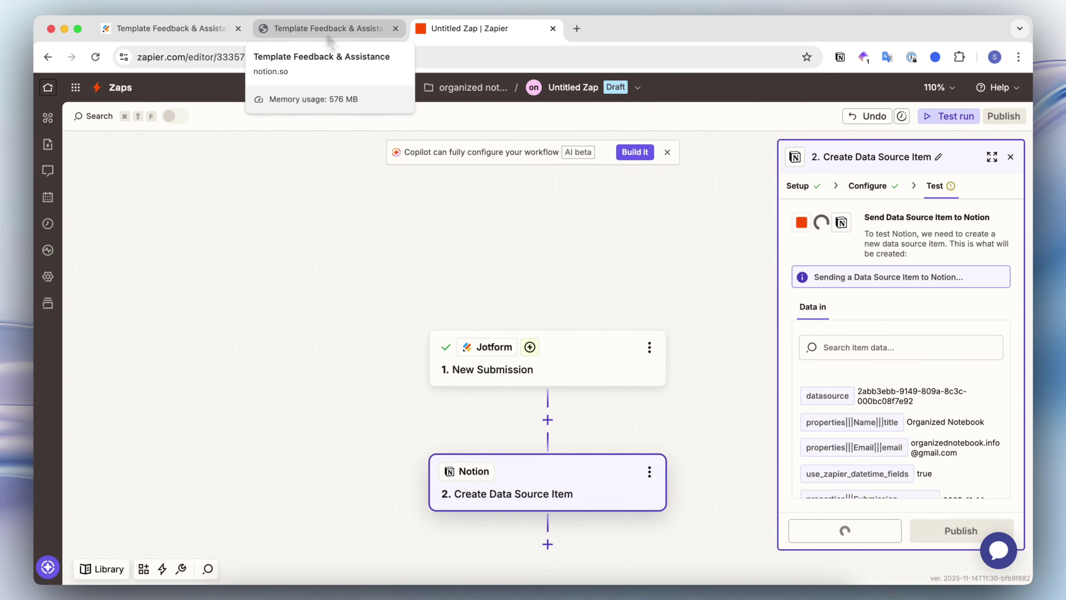
# - Switch to the Template Feedback & Assistance database in Notion, open the test item and check its properties and content
pyautogui.click(327, 28)
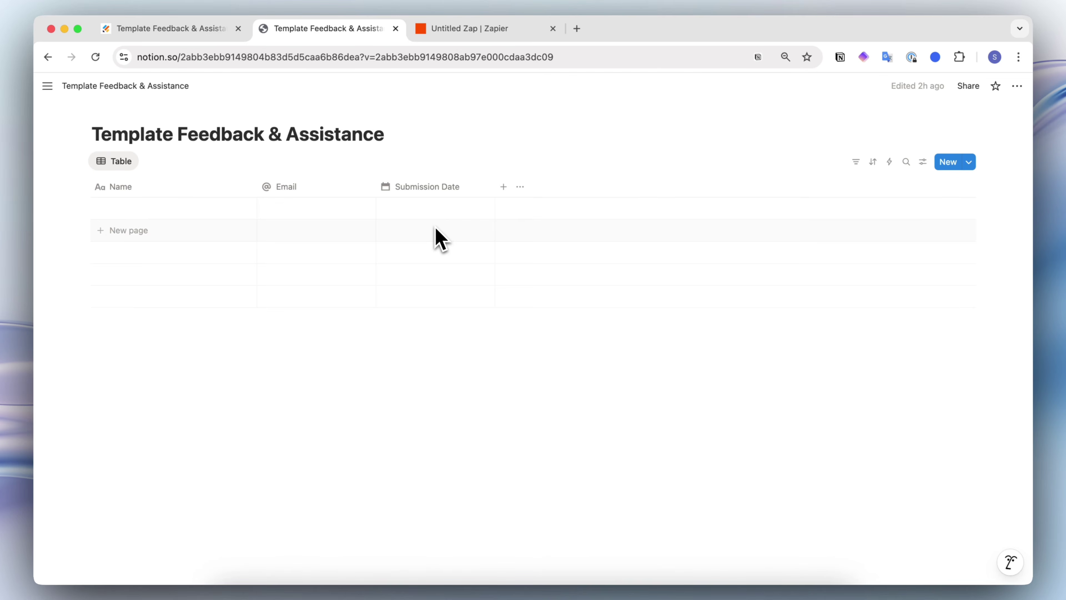
pyautogui.click(231, 209)
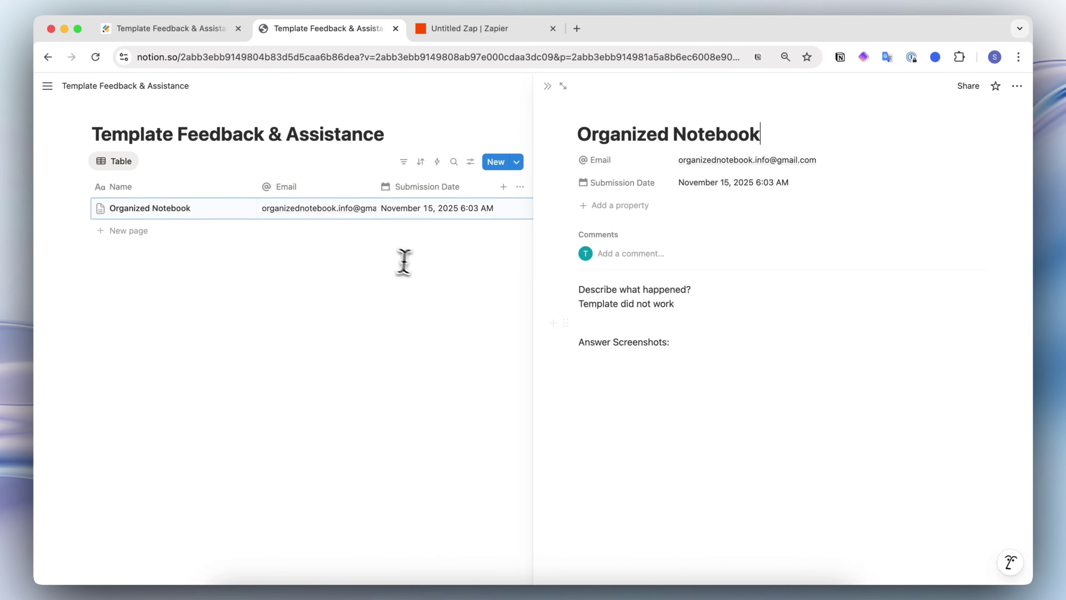
pyautogui.tripleClick(629, 304)
pyautogui.click(635, 366)
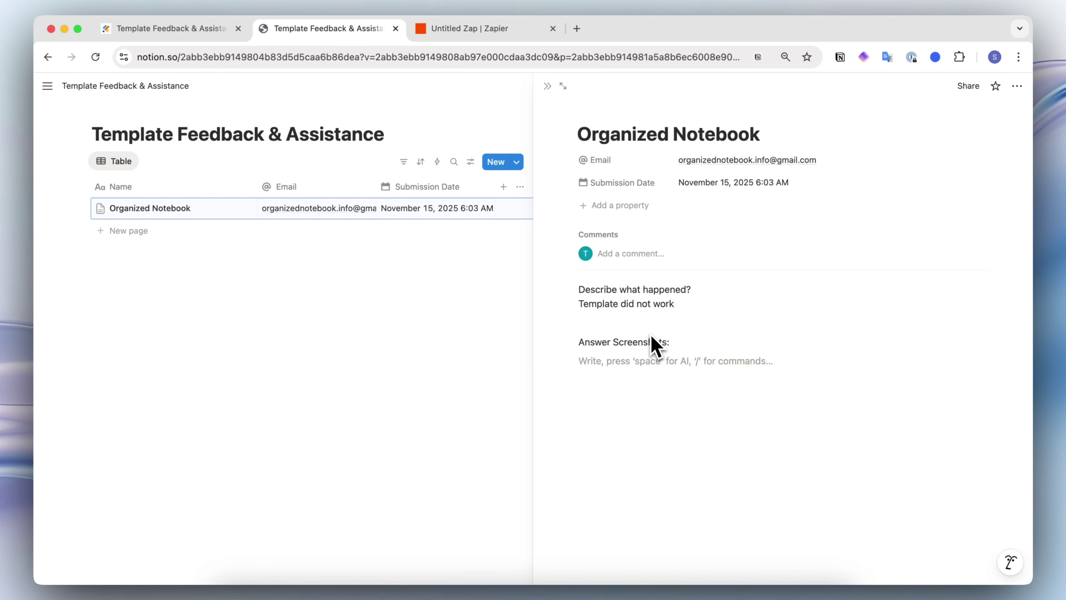
pyautogui.click(453, 31)
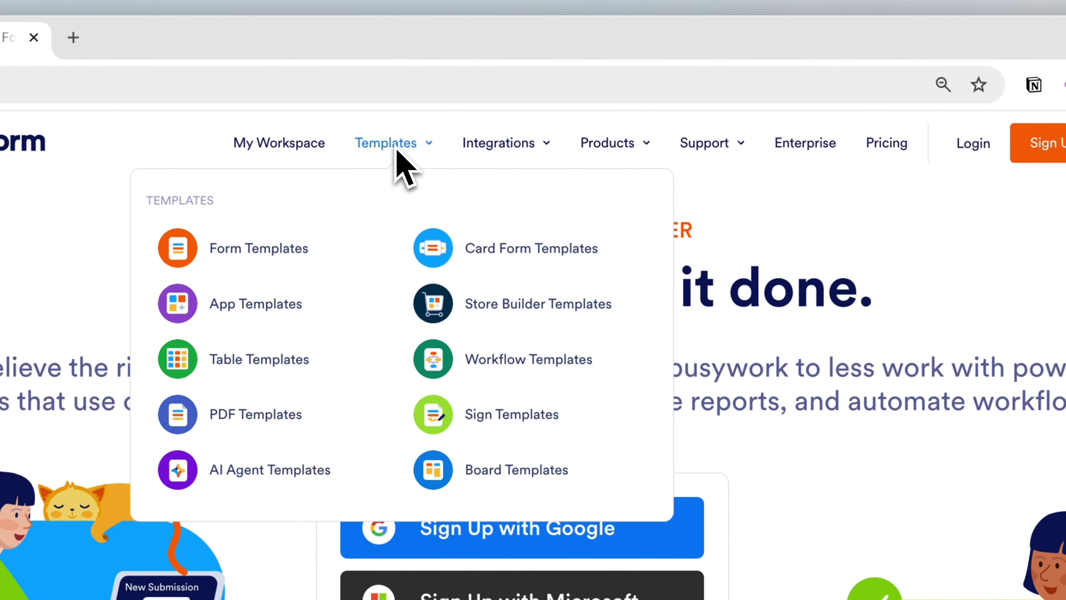
pyautogui.moveTo(497, 95)
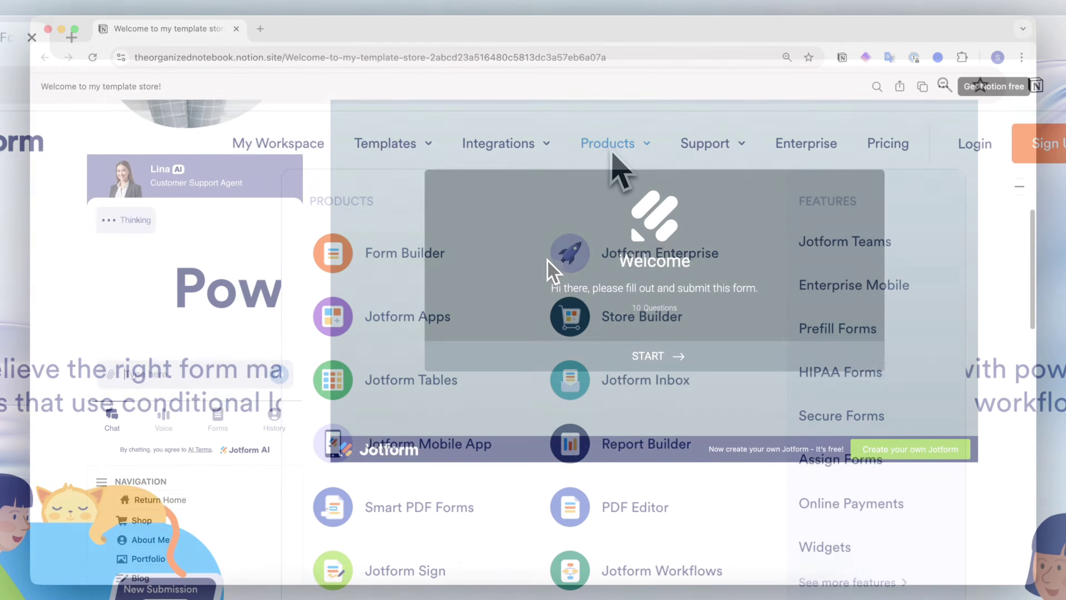
# - Review the published template store page and start its embedded Template Feedback & Assistance Form, advancing to the Name question
pyautogui.scroll(5, 550, 271)
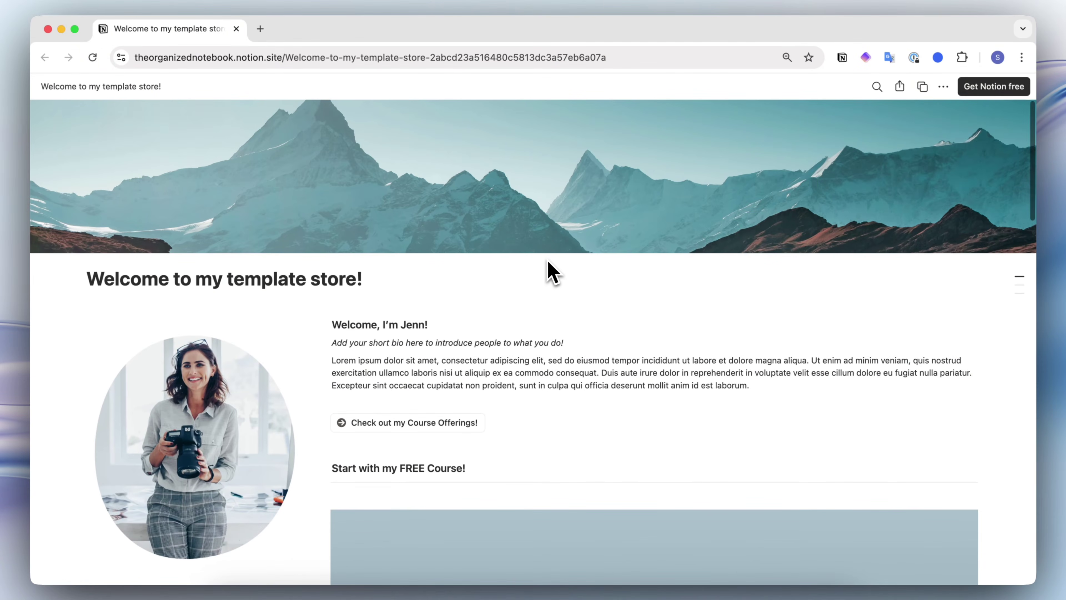
pyautogui.scroll(-10, 551, 270)
pyautogui.click(613, 346)
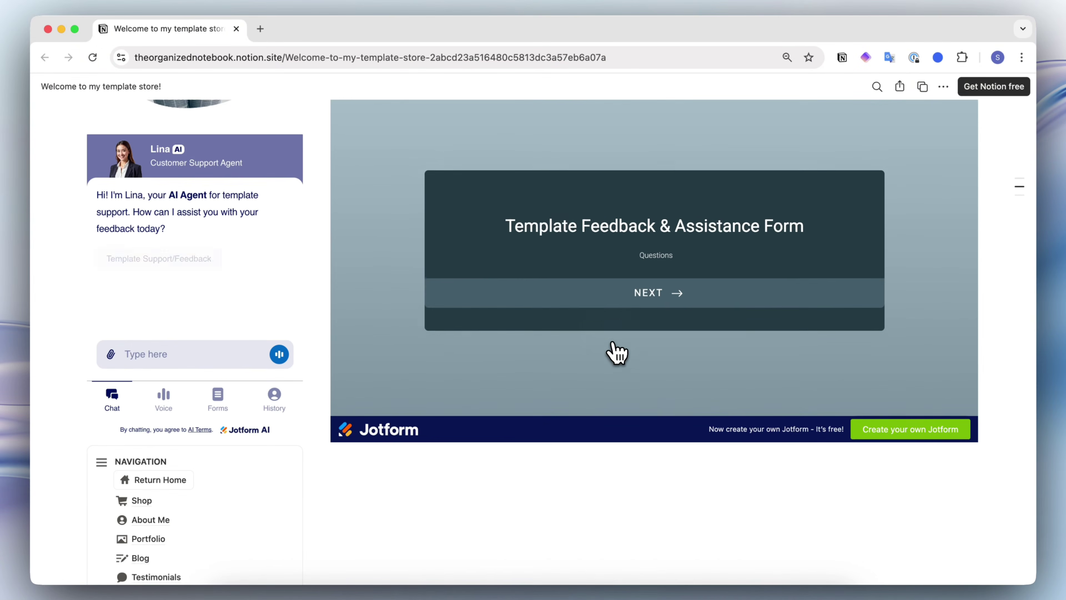
pyautogui.click(609, 300)
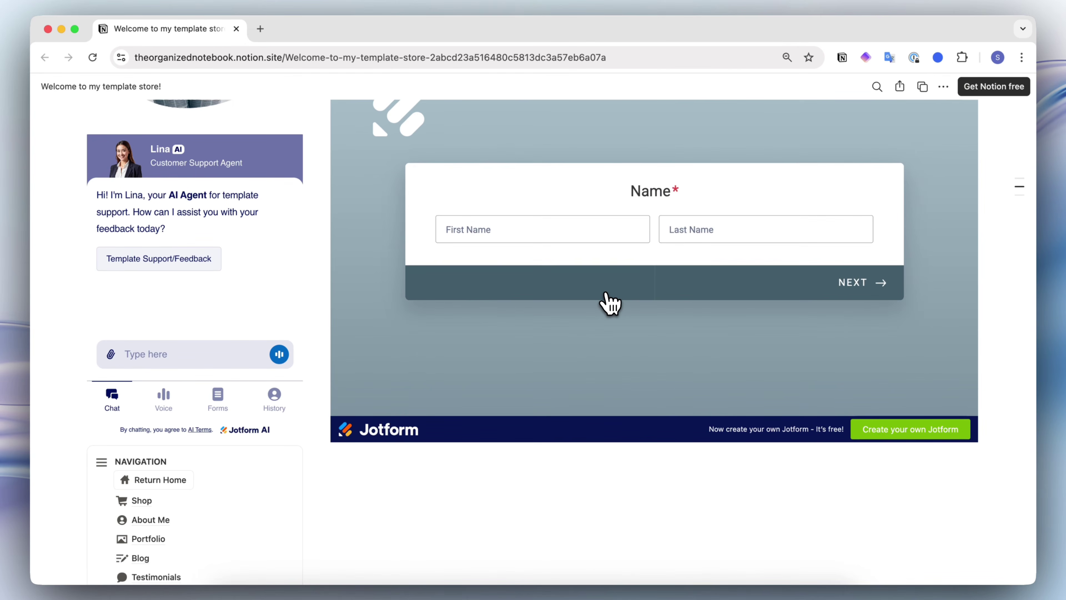
# - Look through the embedded AI agent's Chat, Voice, Forms and History sections
pyautogui.click(185, 355)
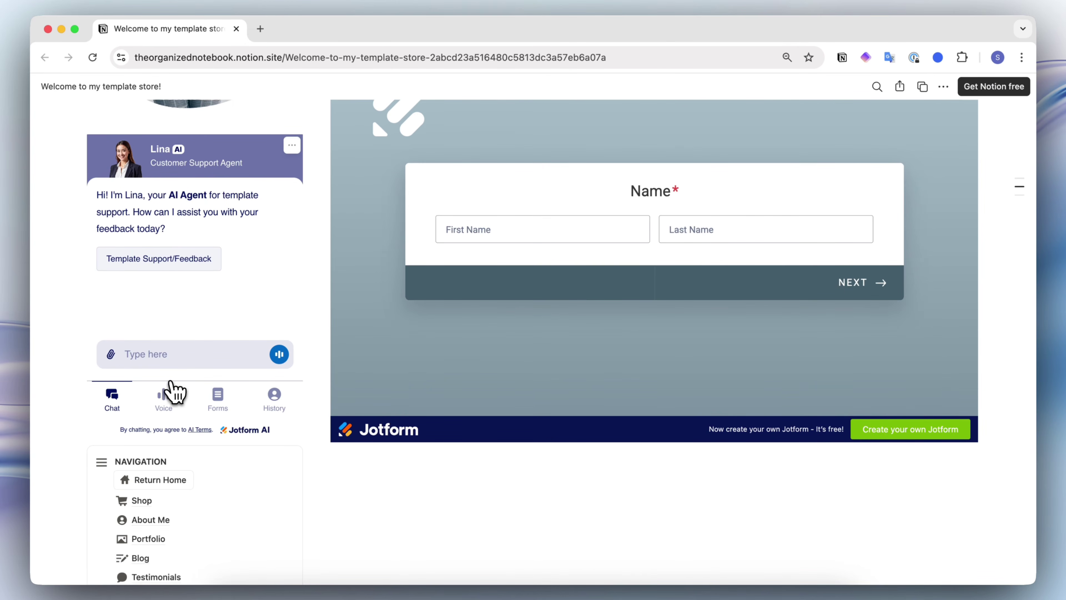
pyautogui.click(167, 404)
pyautogui.click(216, 412)
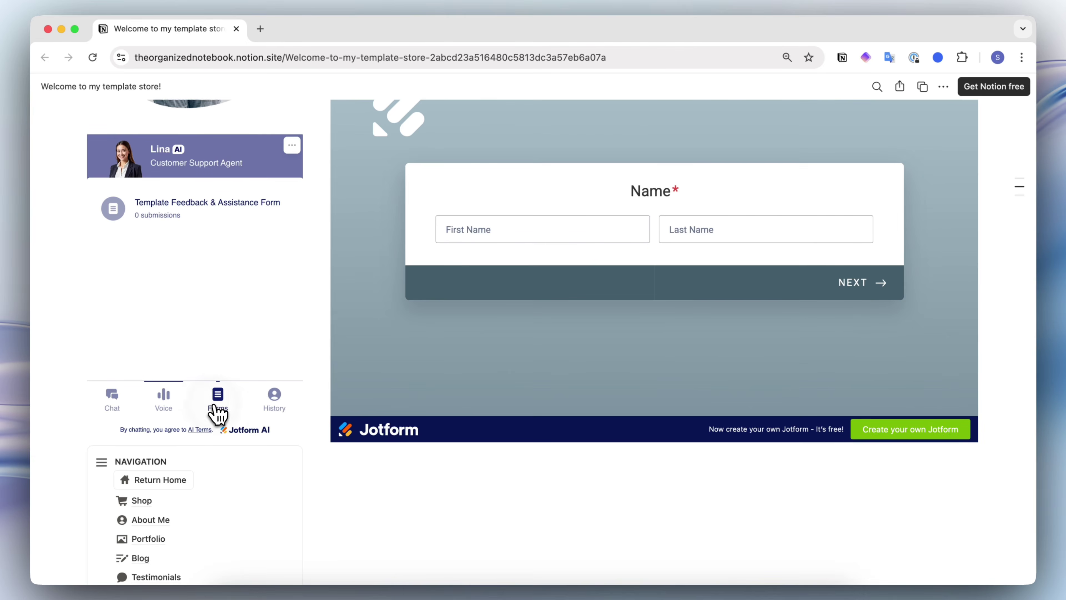
pyautogui.click(275, 404)
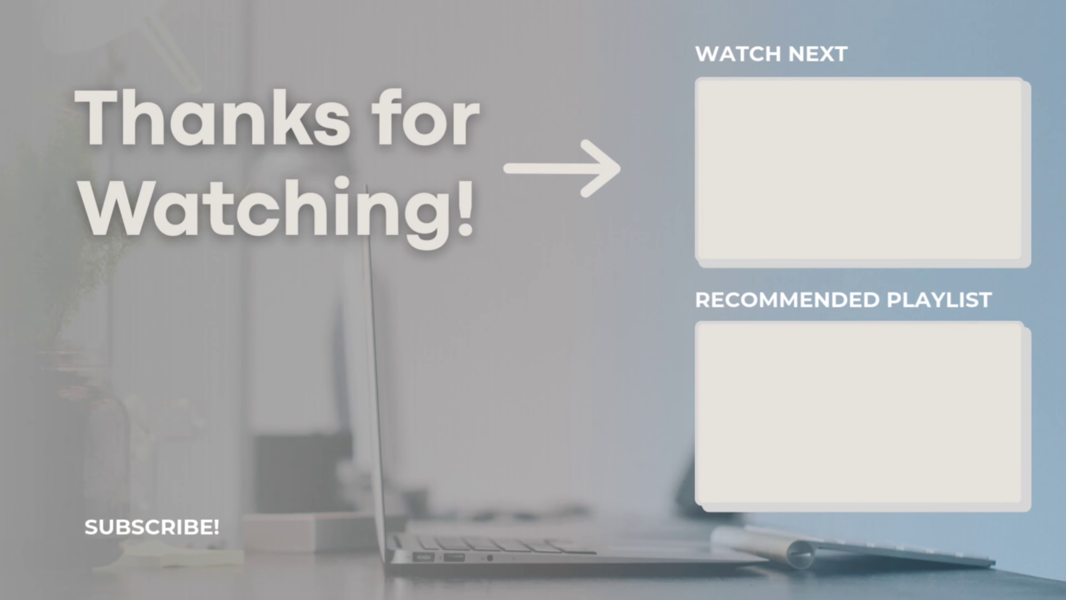